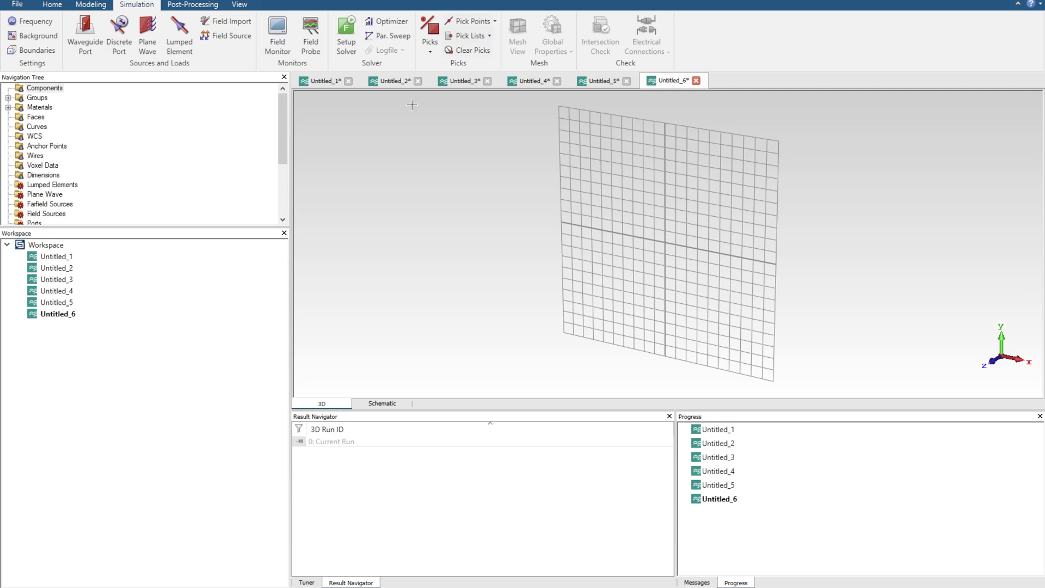
Show the schematic view of Untitled_6 with its single simulation project block.
left_click(389, 406)
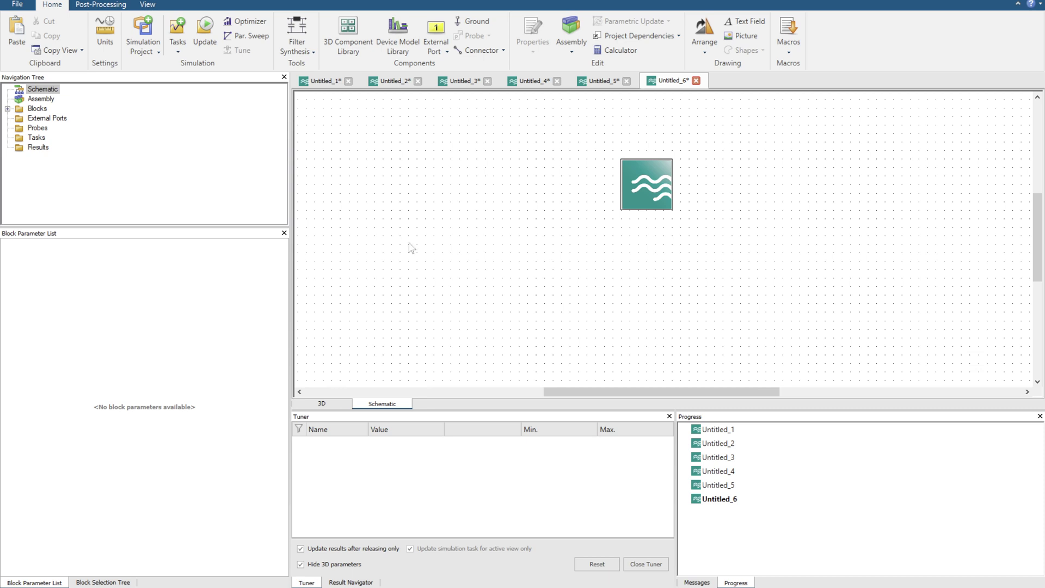
Place a microstrip line fed by external port 1 and check the MSREF1 and line parameters.
left_click(107, 583)
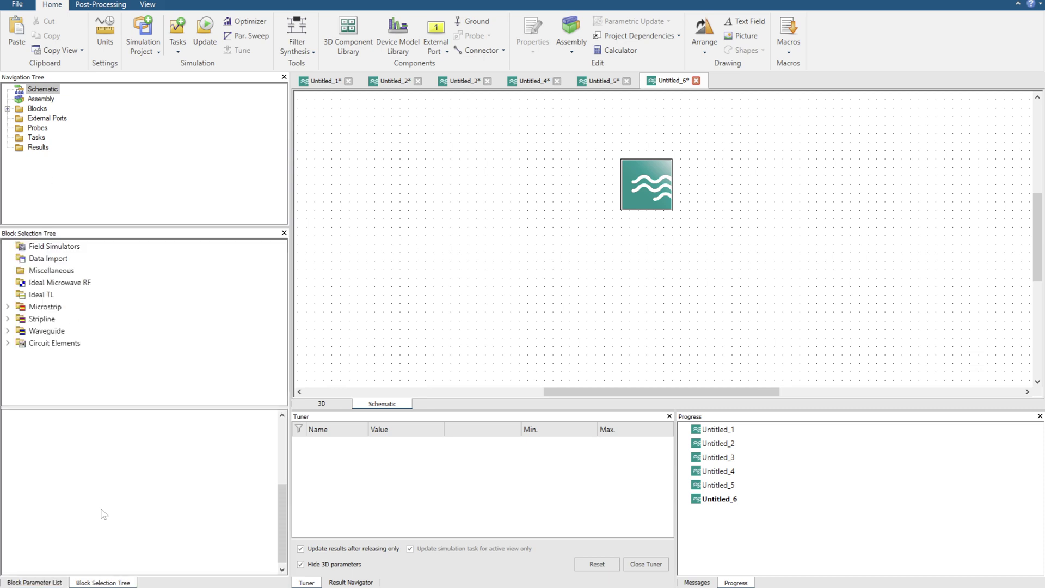
left_click(41, 307)
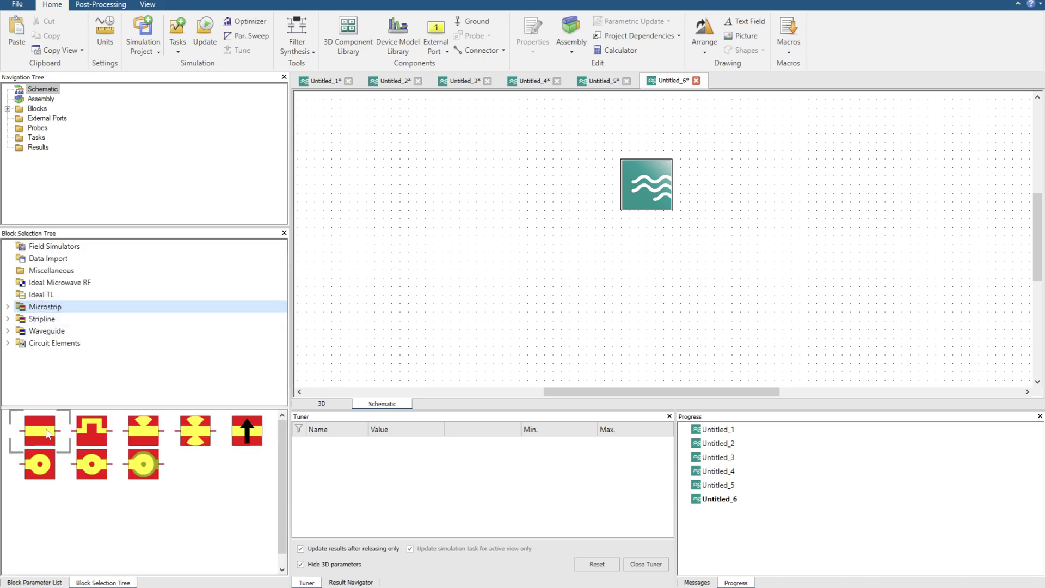
left_click_drag(40, 431, 510, 302)
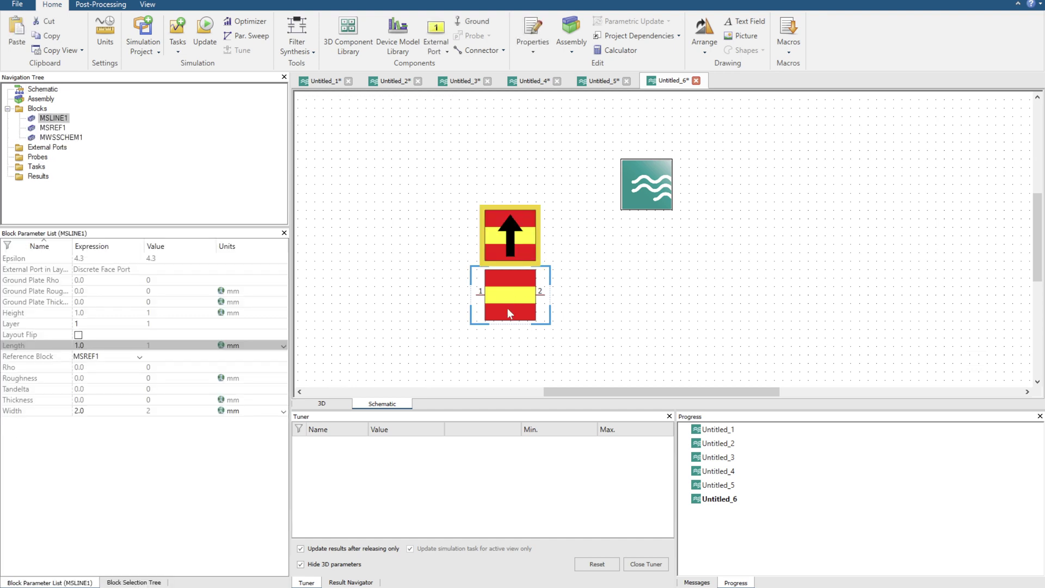
left_click(436, 32)
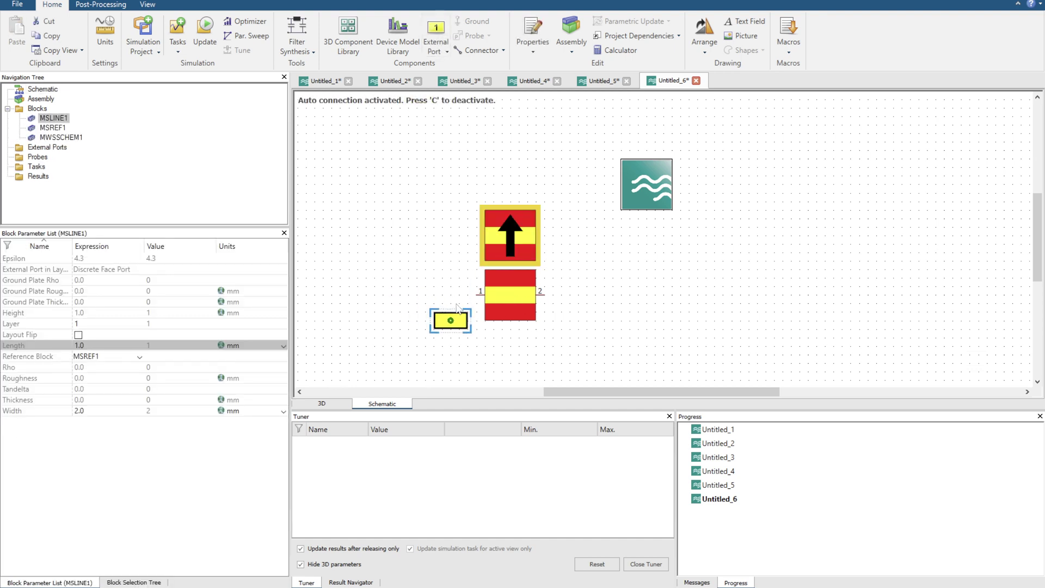
left_click(440, 281)
left_click(509, 255)
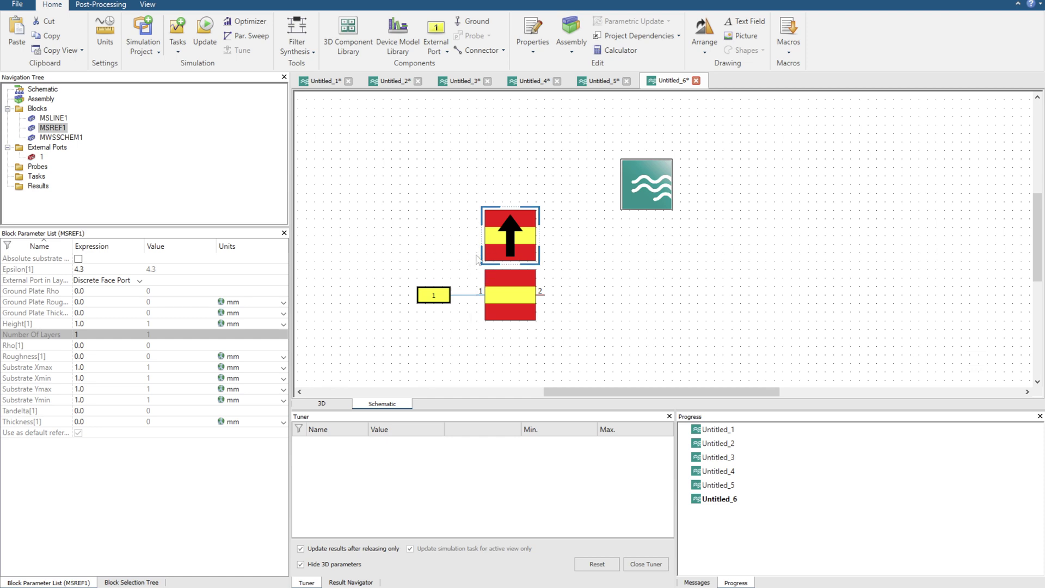
left_click(486, 275)
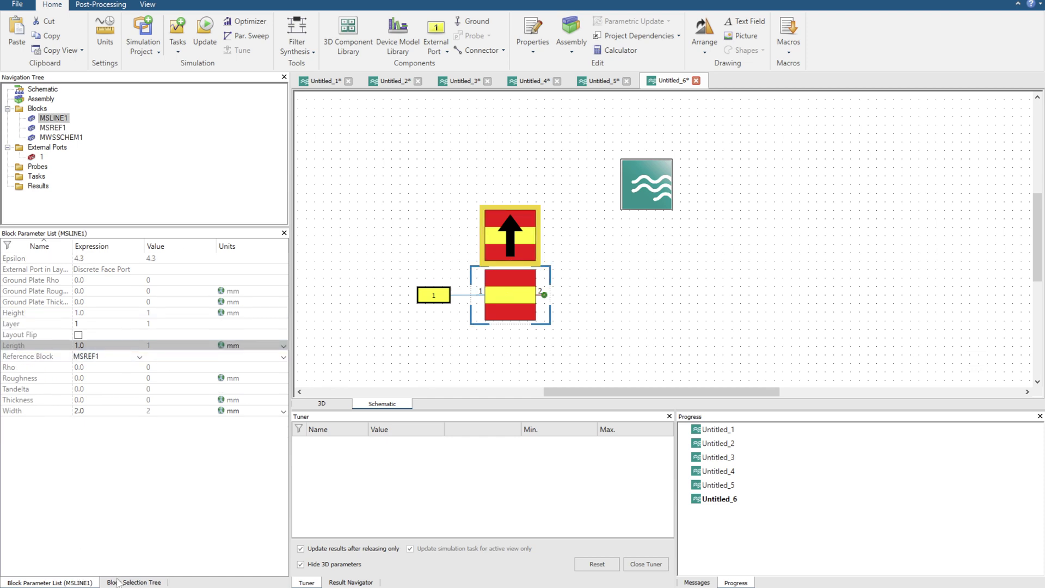
Attach a 50 Ohm resistor to the line's output and ground its free end.
left_click(120, 583)
left_click(54, 343)
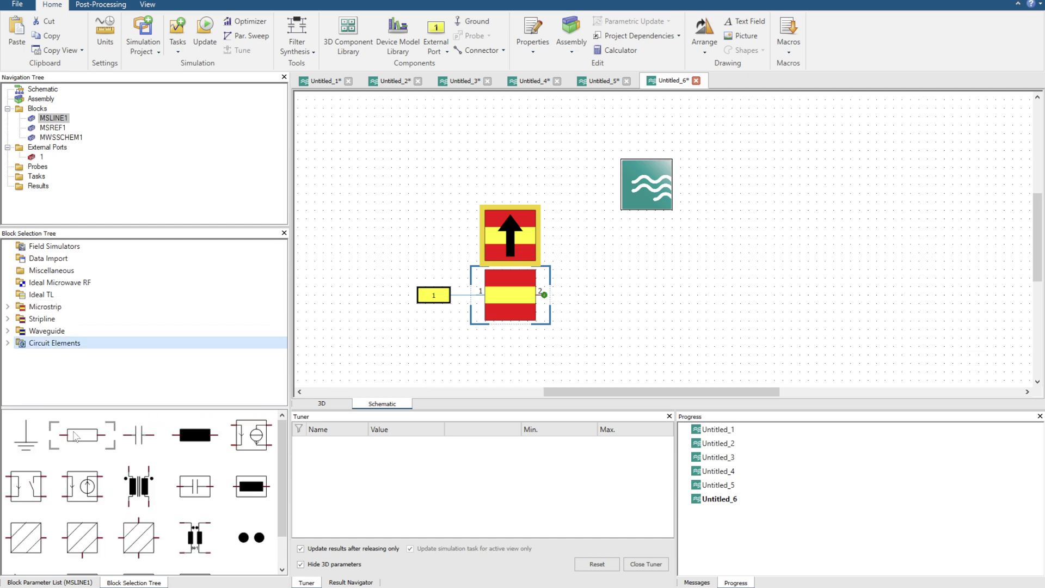
left_click_drag(81, 434, 653, 311)
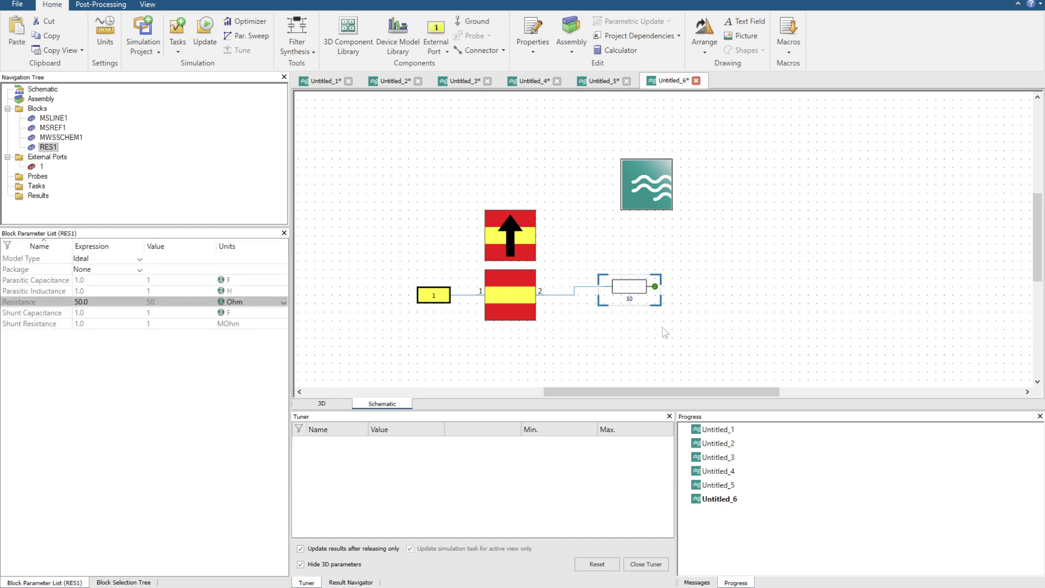
key("g")
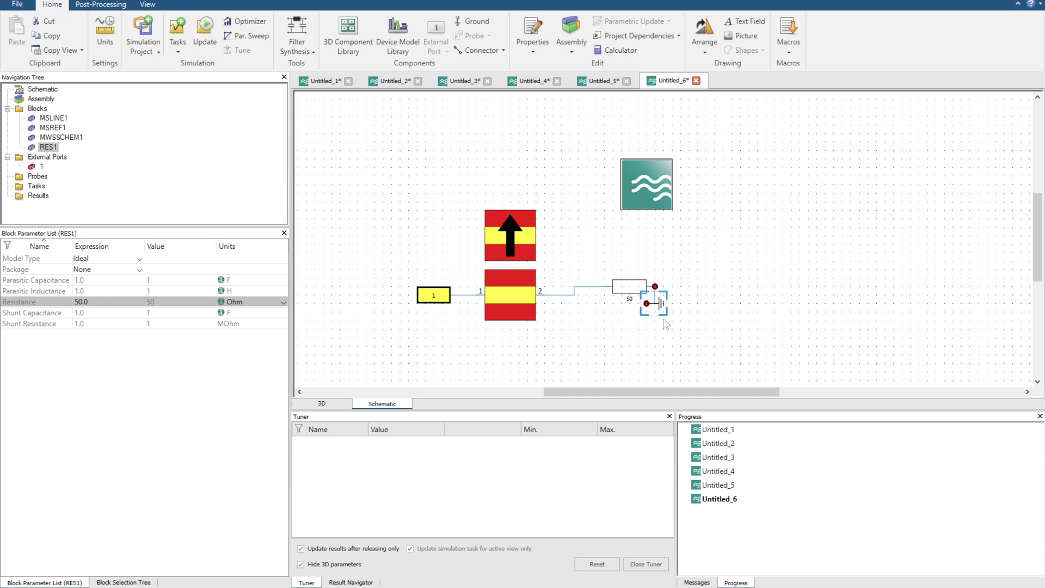
left_click(671, 329)
left_click(535, 270)
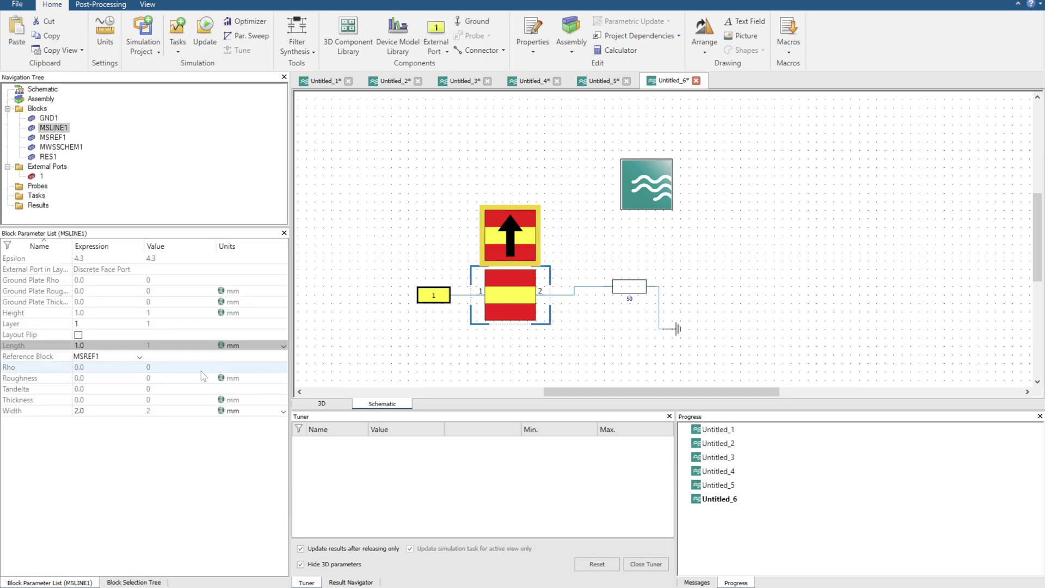
Set MSLINE1's Width expression to a new parameter w_50 with value 1.93.
left_click(116, 345)
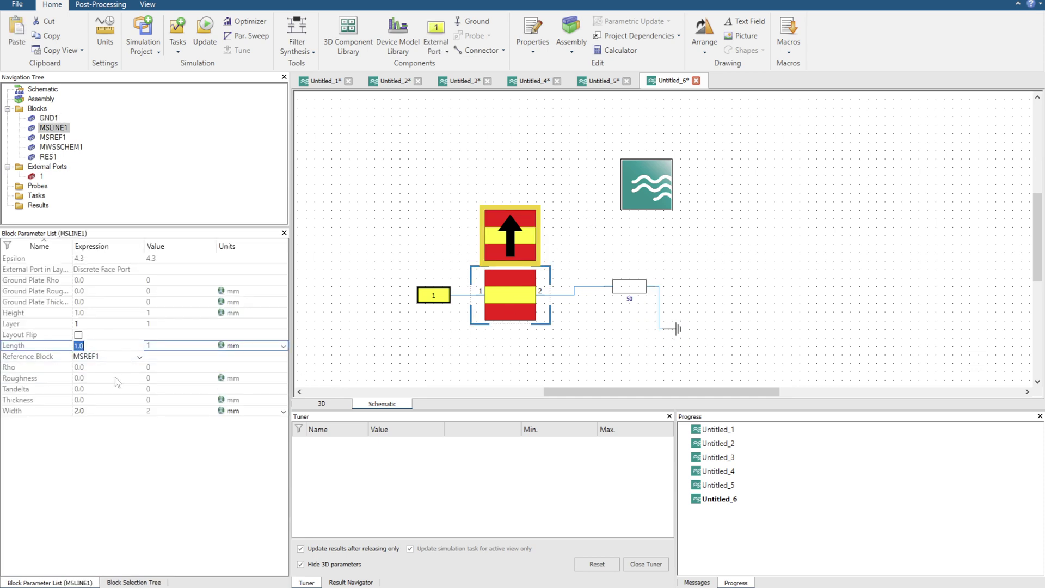
left_click(92, 411)
type("q")
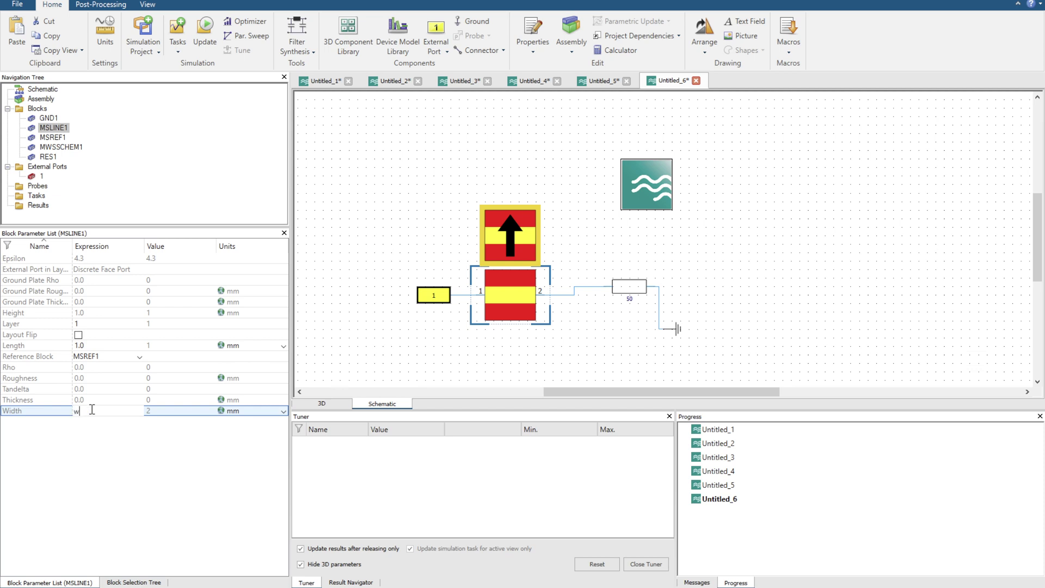
key("Return")
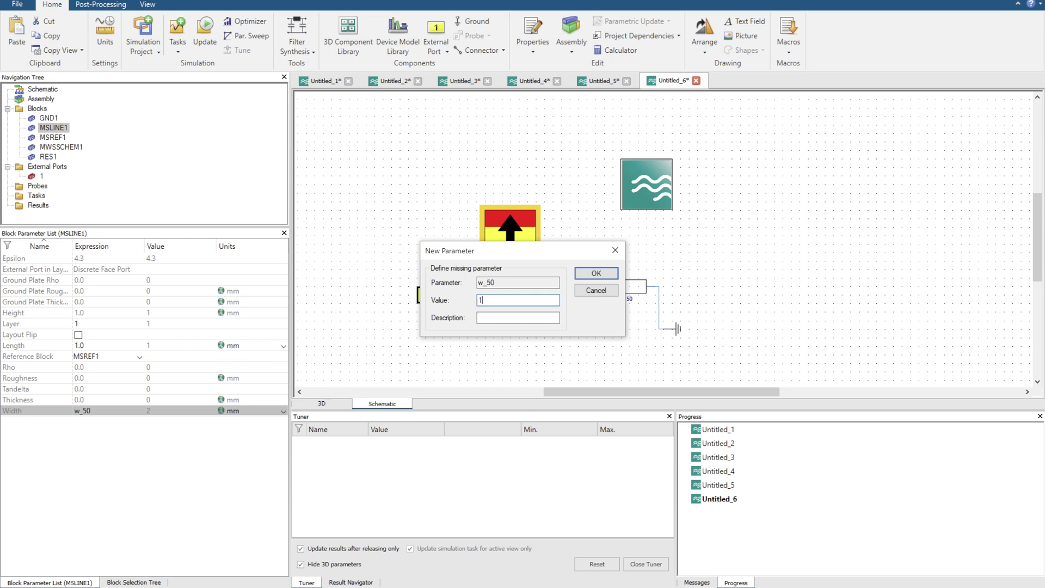
key("Return")
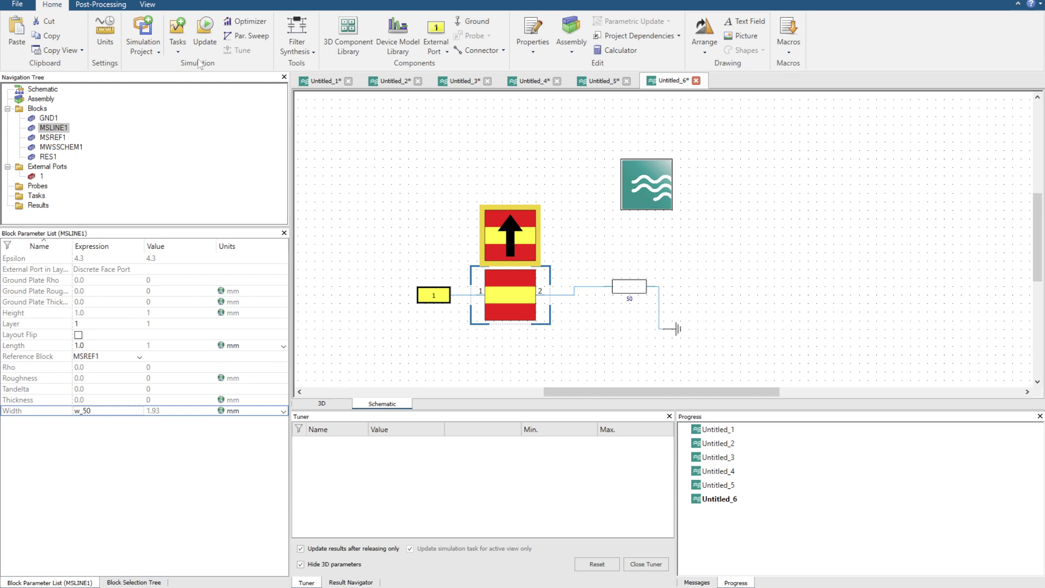
Add S-parameter task SPara1 up to 10 GHz, simulate, and plot the Port Impedances result.
left_click(178, 33)
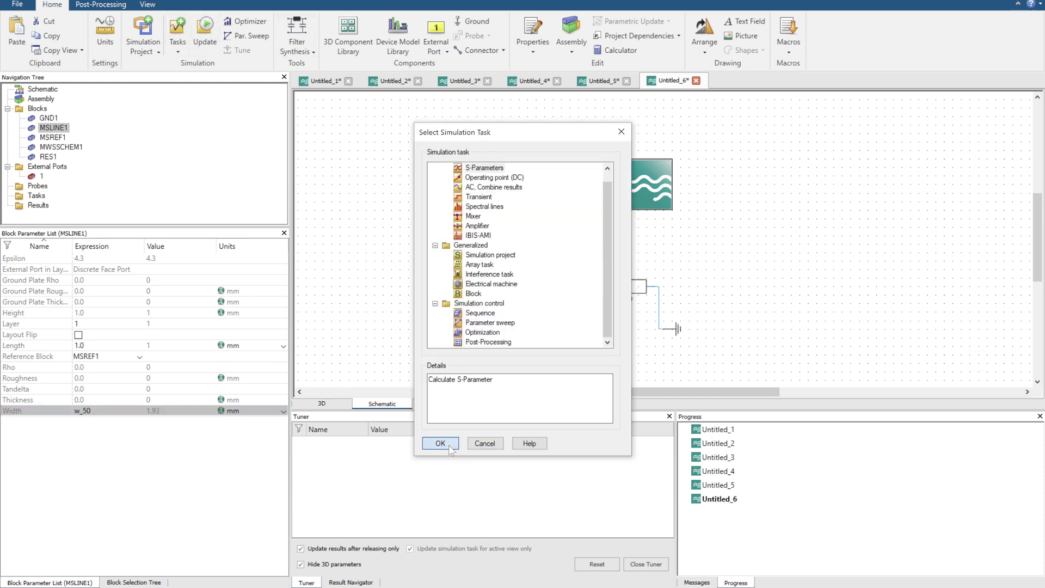
left_click(447, 443)
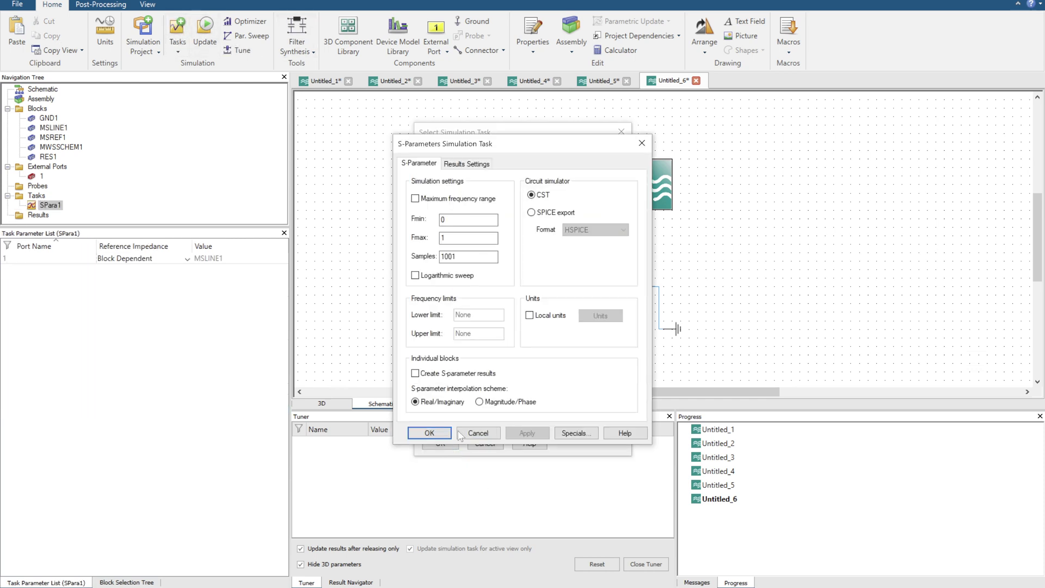
left_click(445, 239)
key("Return")
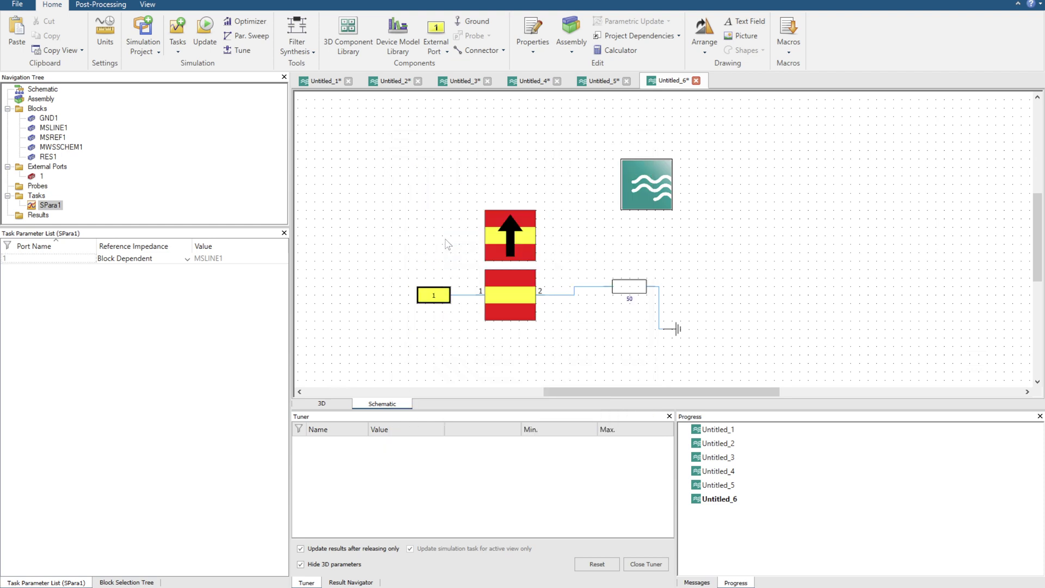
left_click(204, 41)
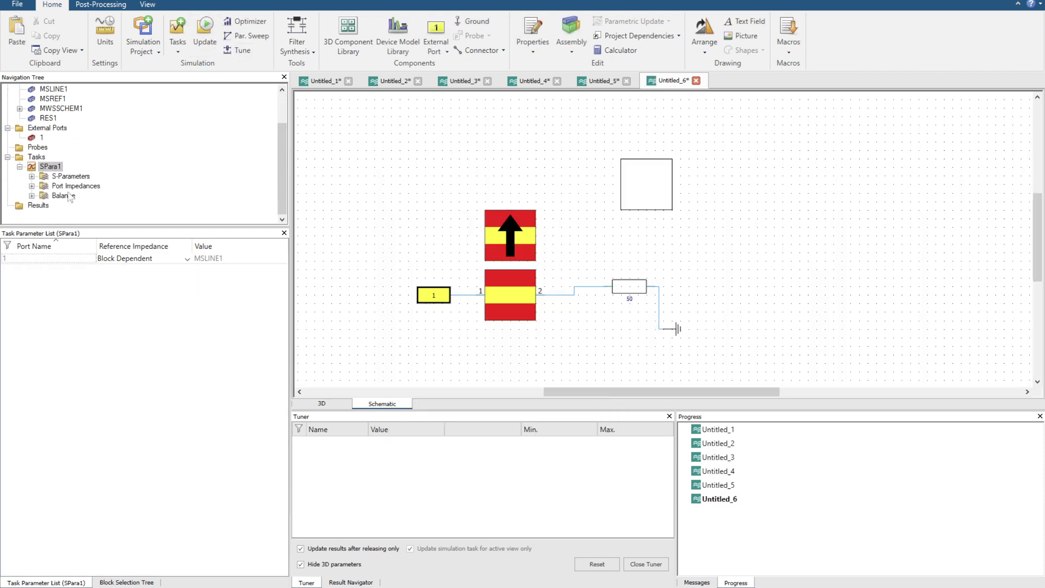
left_click(57, 187)
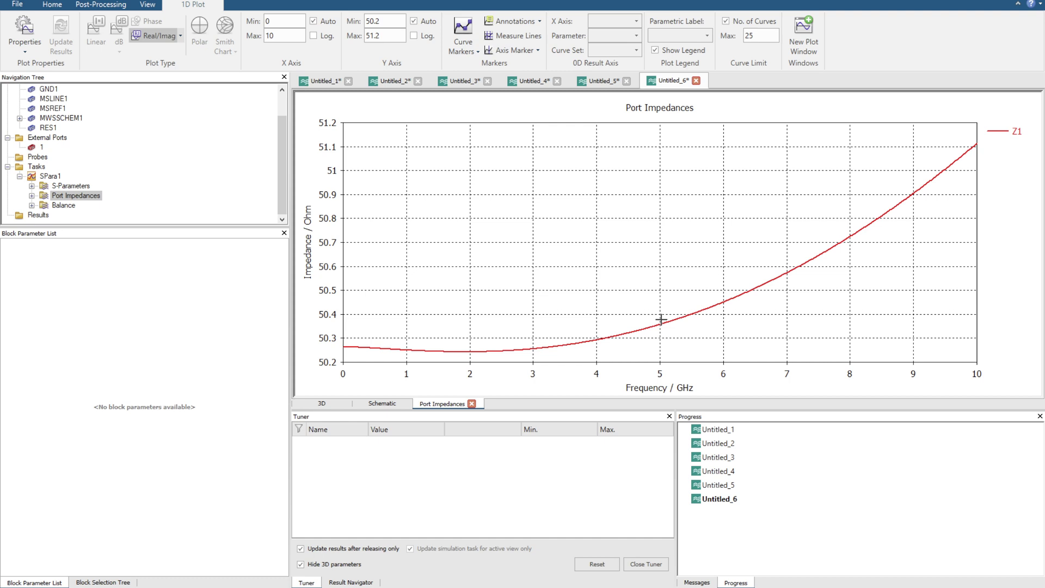
Compare the schematic and the Untitled_5 reference project, then return to the Port Impedances plot.
left_click(393, 403)
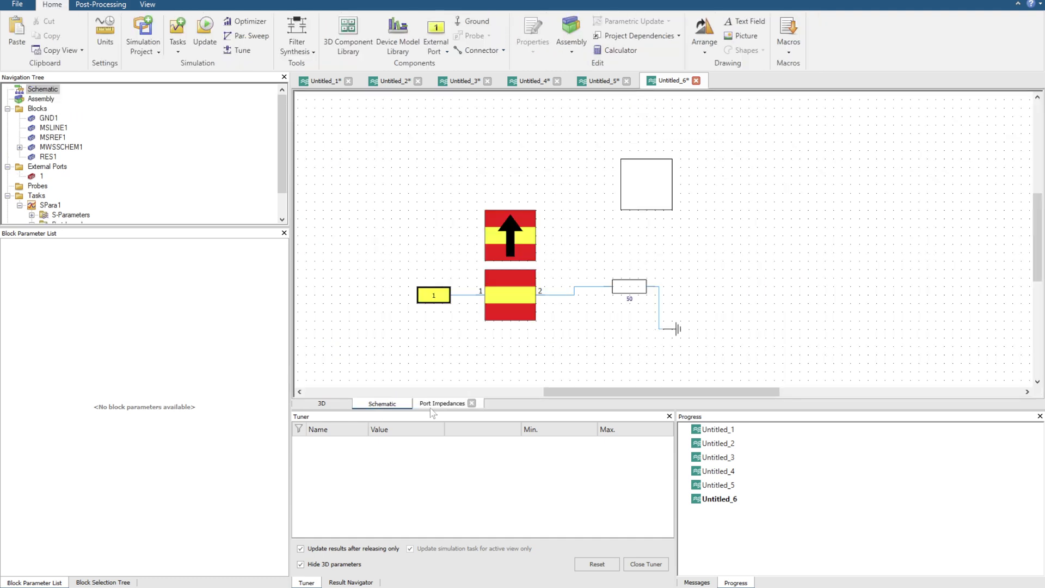
left_click(431, 405)
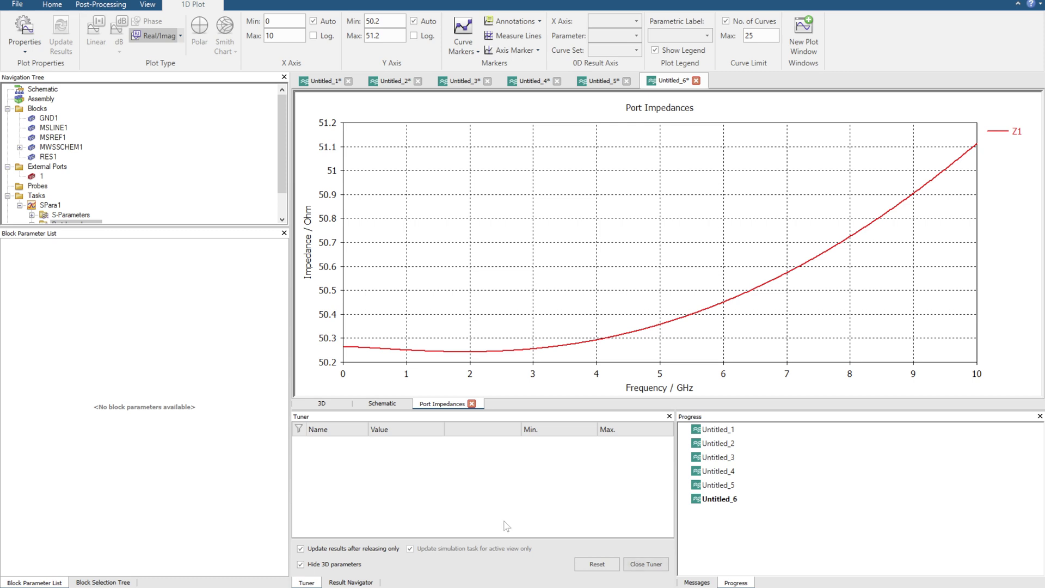
left_click(598, 81)
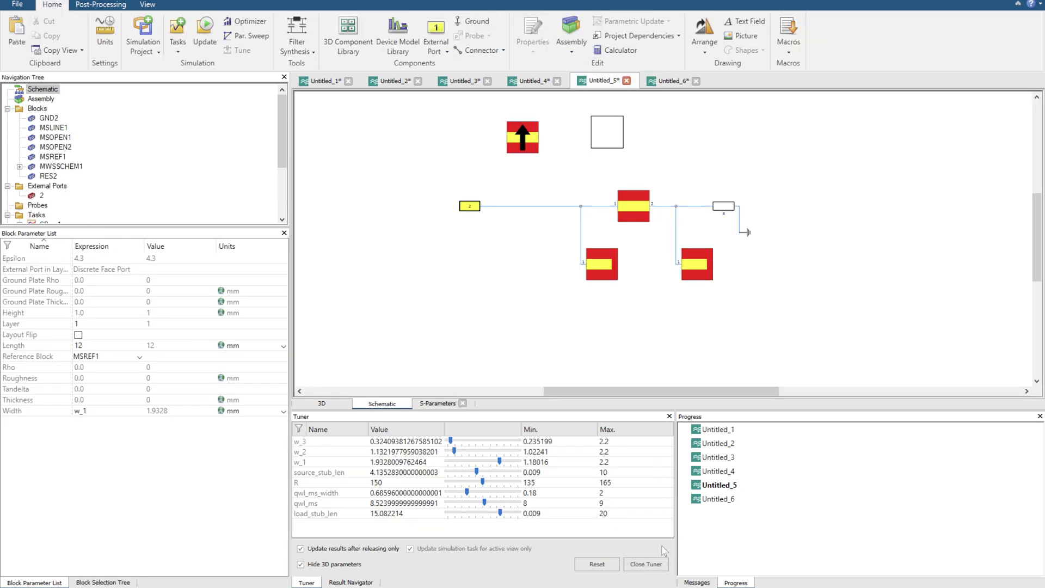
left_click(667, 81)
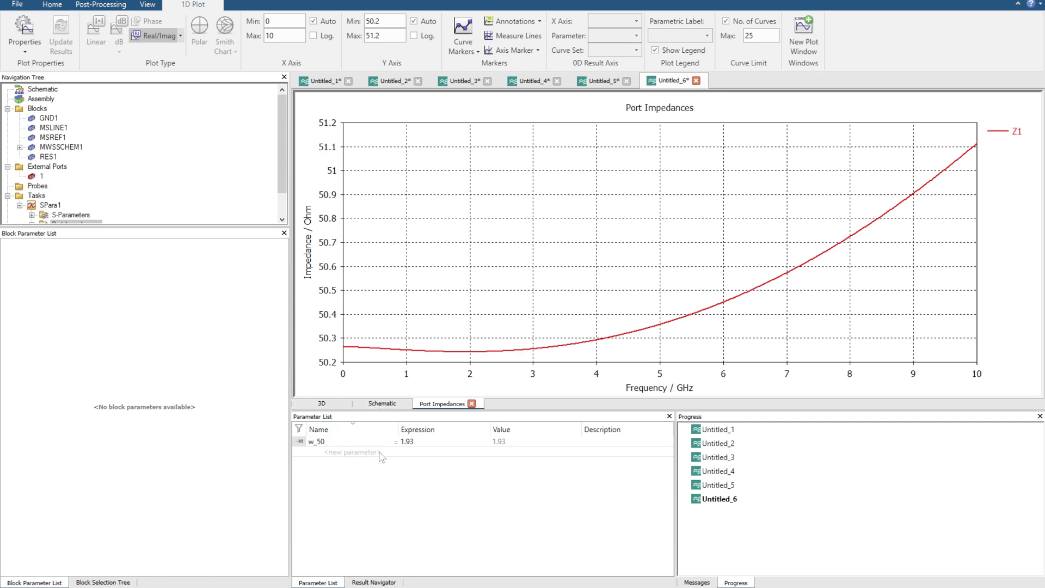
Tune w_50 up to about 1.9454 so Z1 moves nearer 50 Ohm.
left_click(52, 4)
left_click(240, 50)
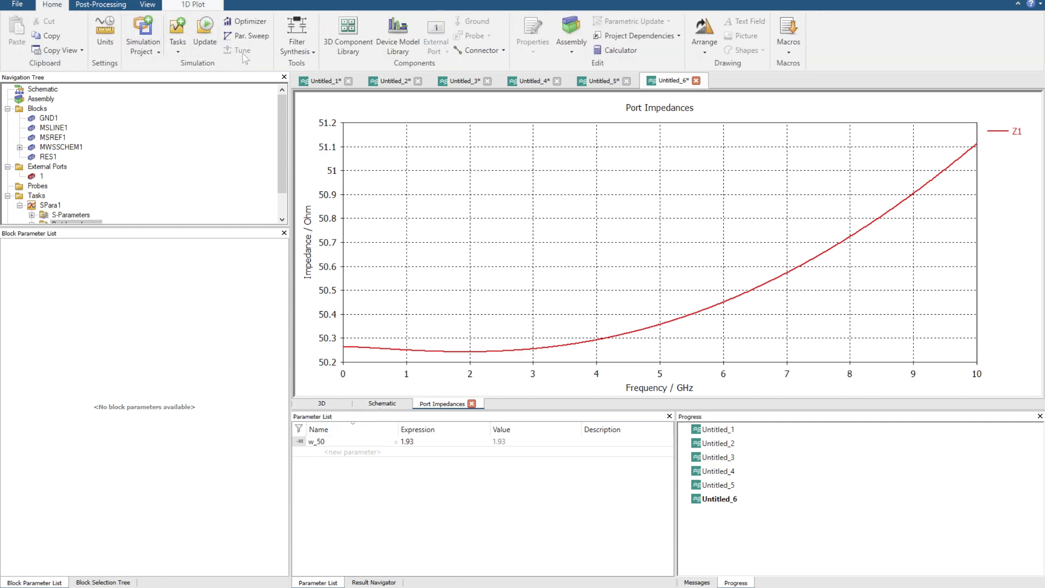
left_click_drag(482, 441, 487, 442)
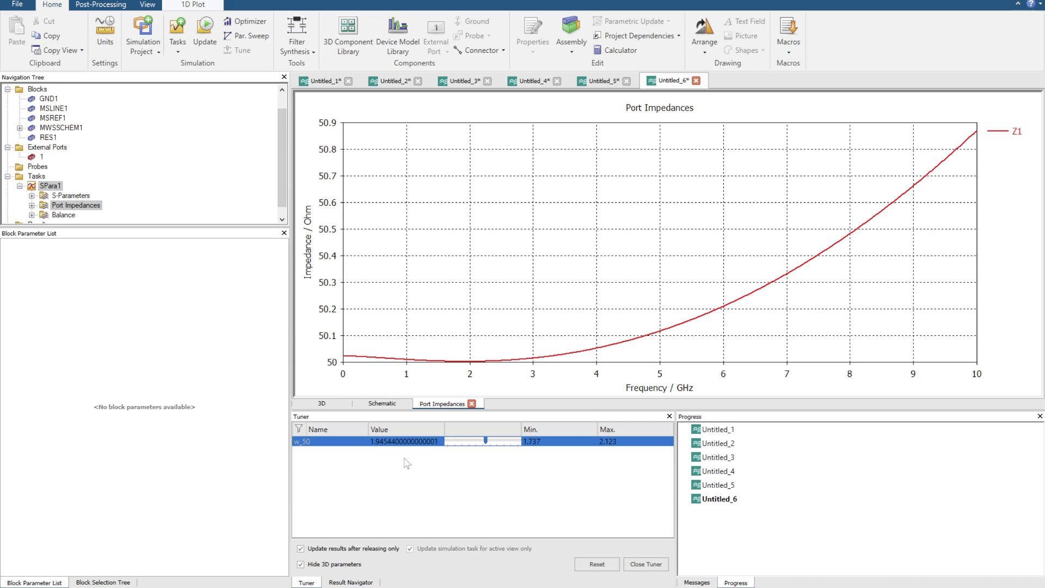
Round w_50 to 1.9454 in the parameter list and rerun the simulation.
left_click(640, 564)
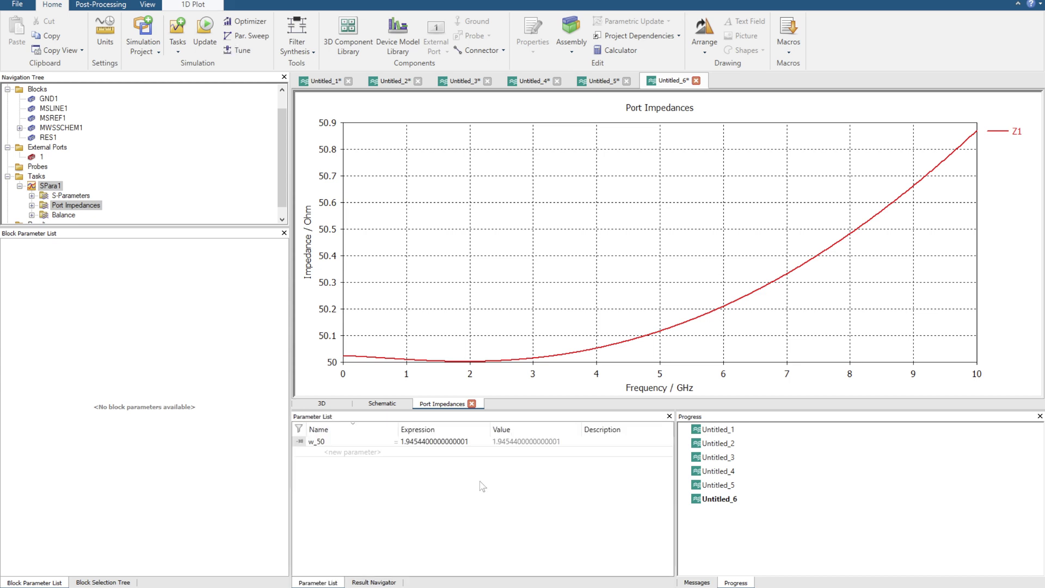
left_click(417, 441)
left_click(418, 439)
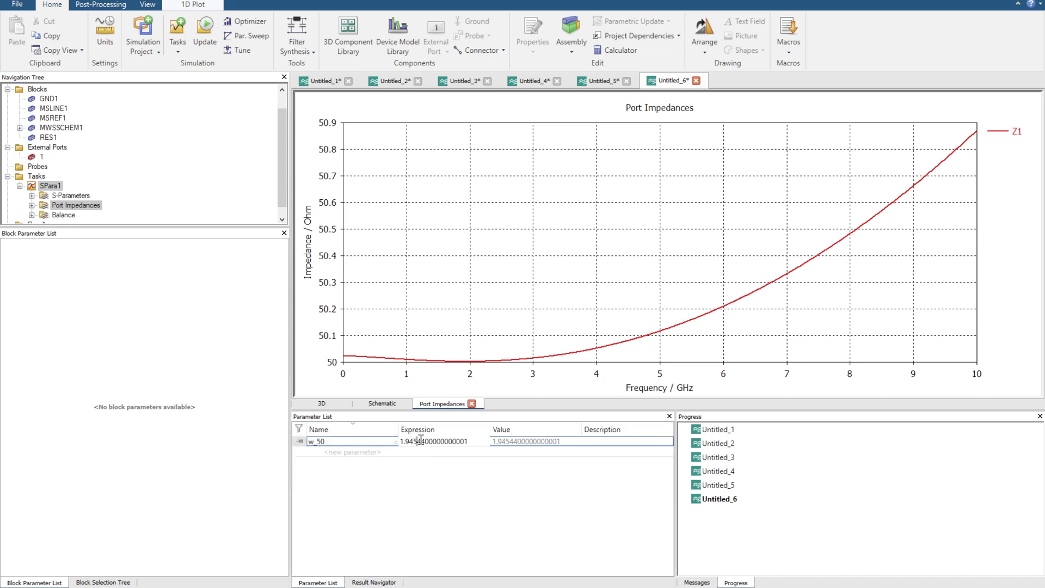
left_click_drag(419, 440, 481, 441)
key("Delete")
key("Return")
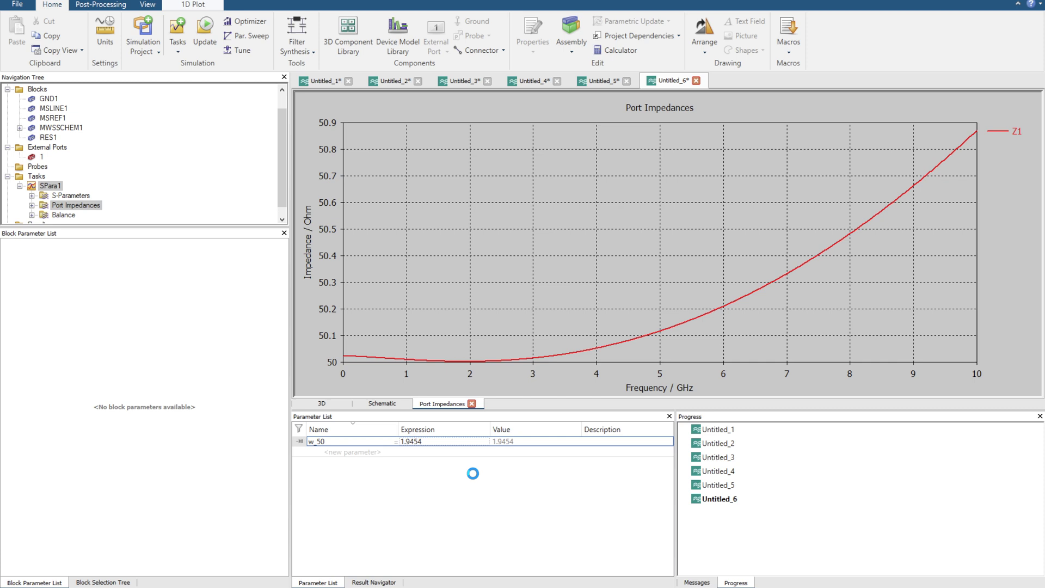
left_click(205, 39)
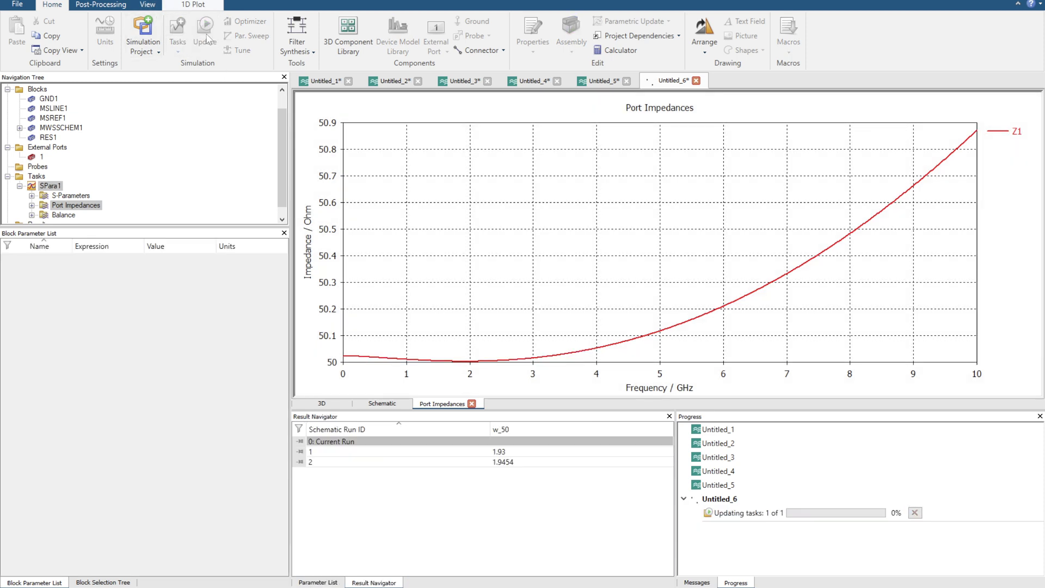
Back in the schematic, show the parameter list and SPara1's port reference impedance settings.
left_click(373, 403)
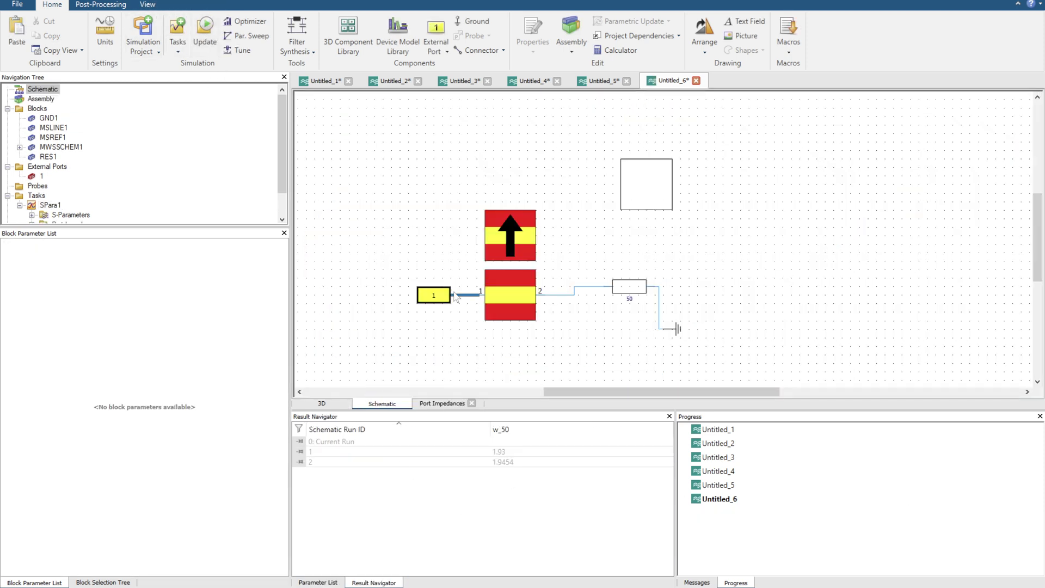
left_click(317, 581)
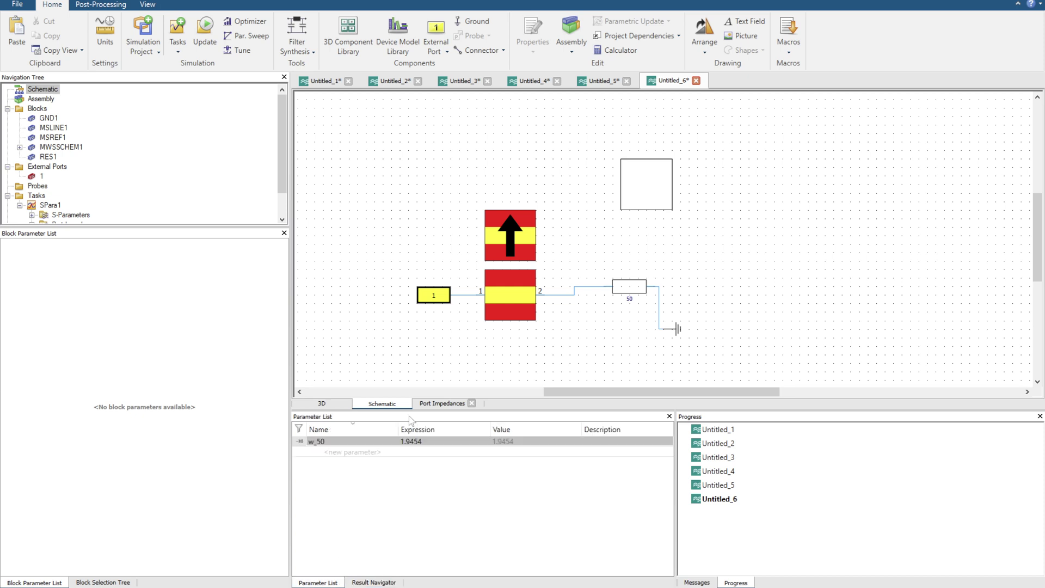
scroll(73, 166, "down", 1)
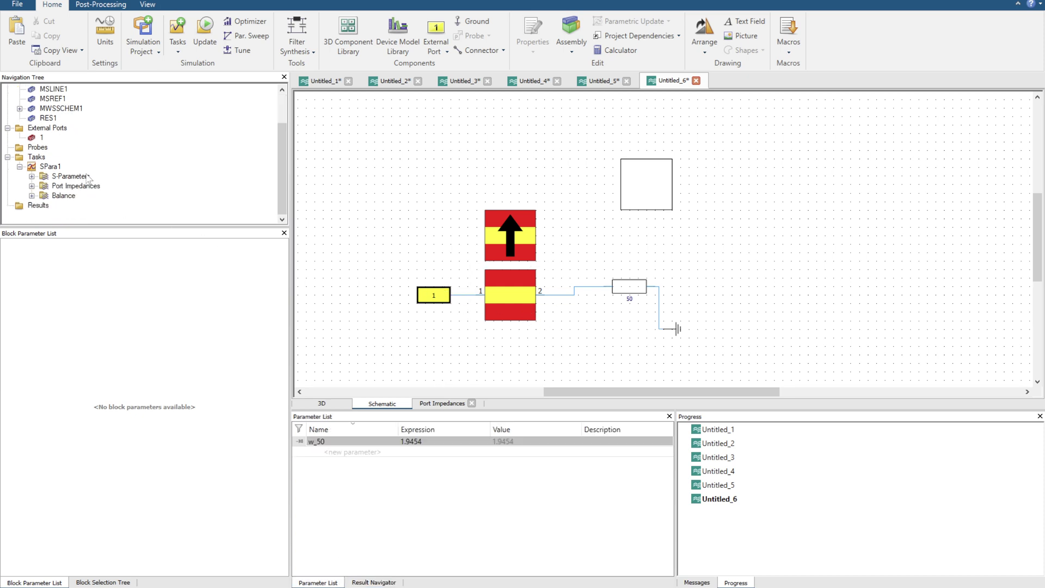
left_click(50, 175)
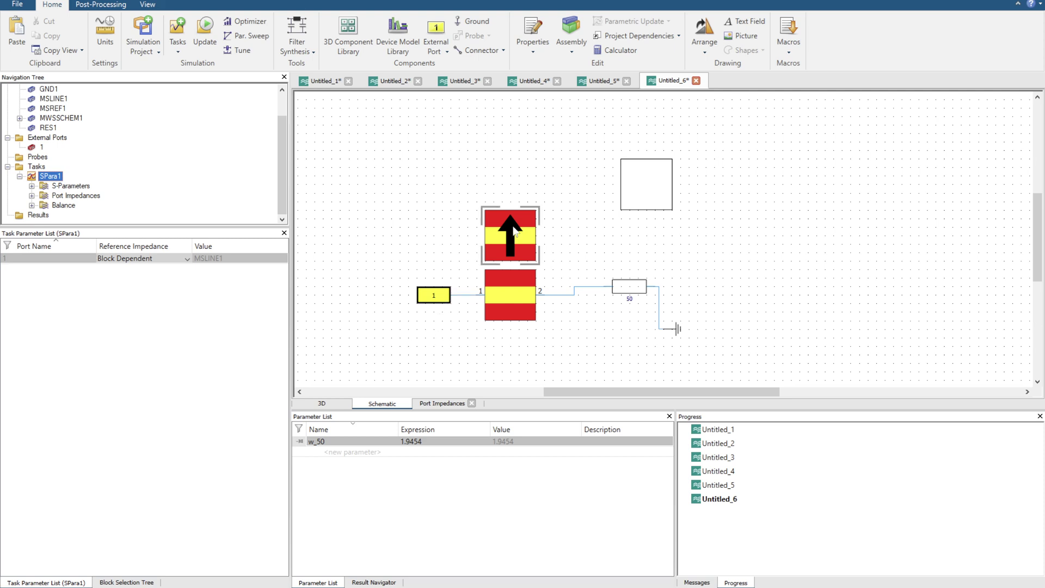
Move MSREF1 upward and nudge the resistor and ground slightly down-right.
left_click_drag(505, 239, 504, 179)
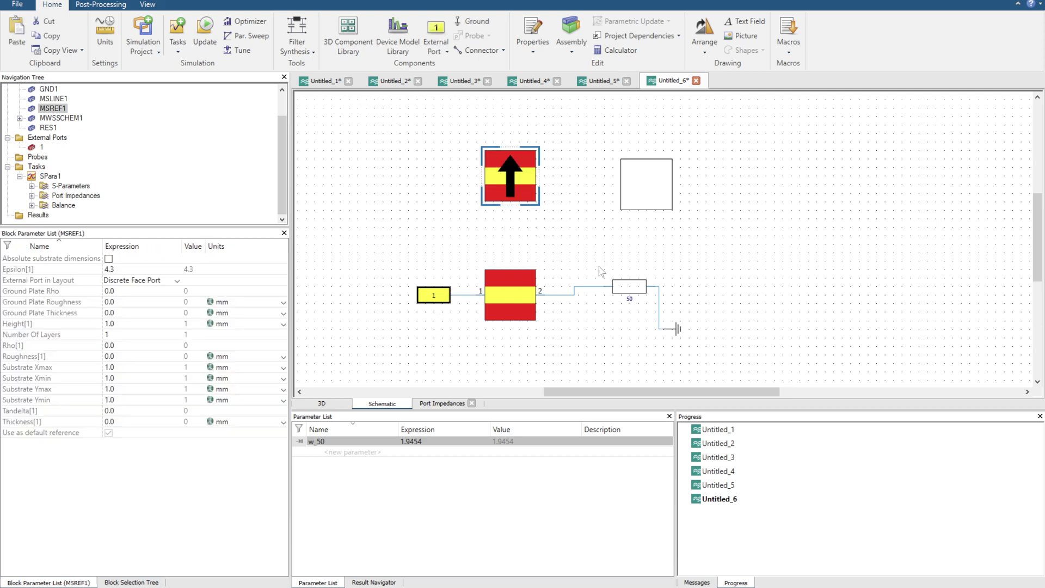
left_click_drag(598, 265, 695, 348)
left_click_drag(648, 291, 656, 300)
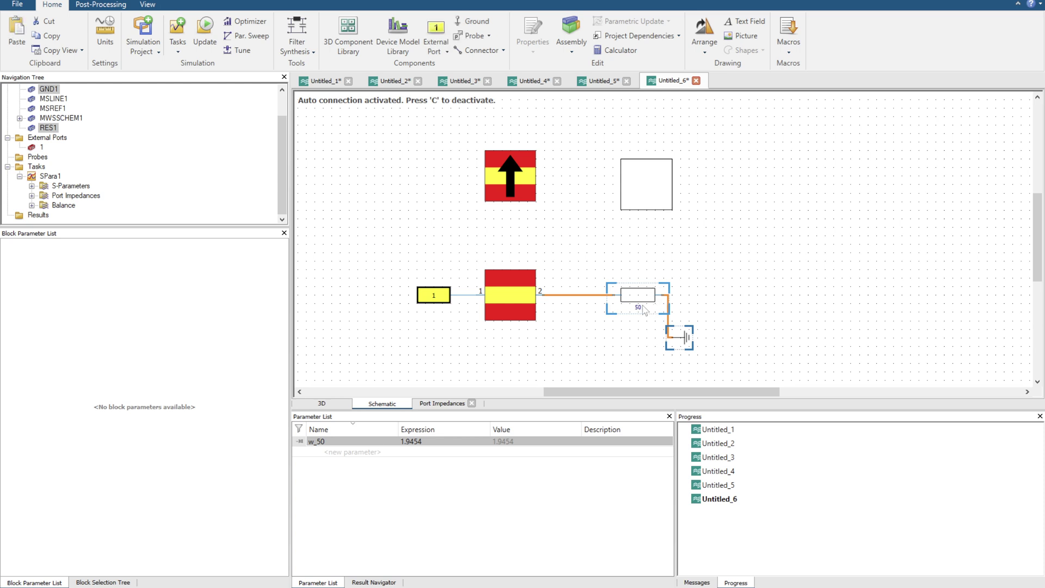
Set RES1's resistance to 150 Ohm.
left_click(644, 310)
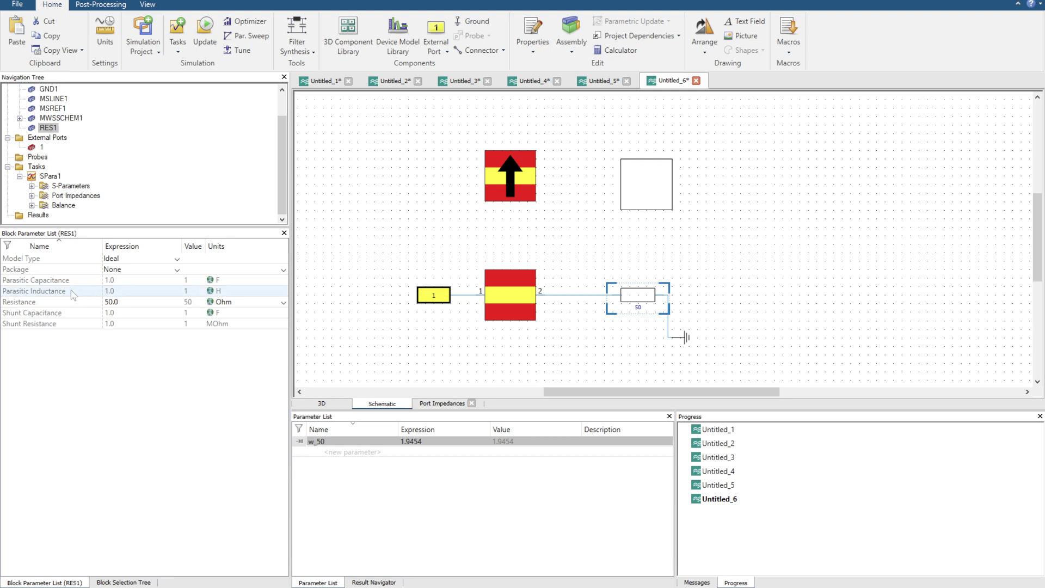
left_click(106, 302)
type("1")
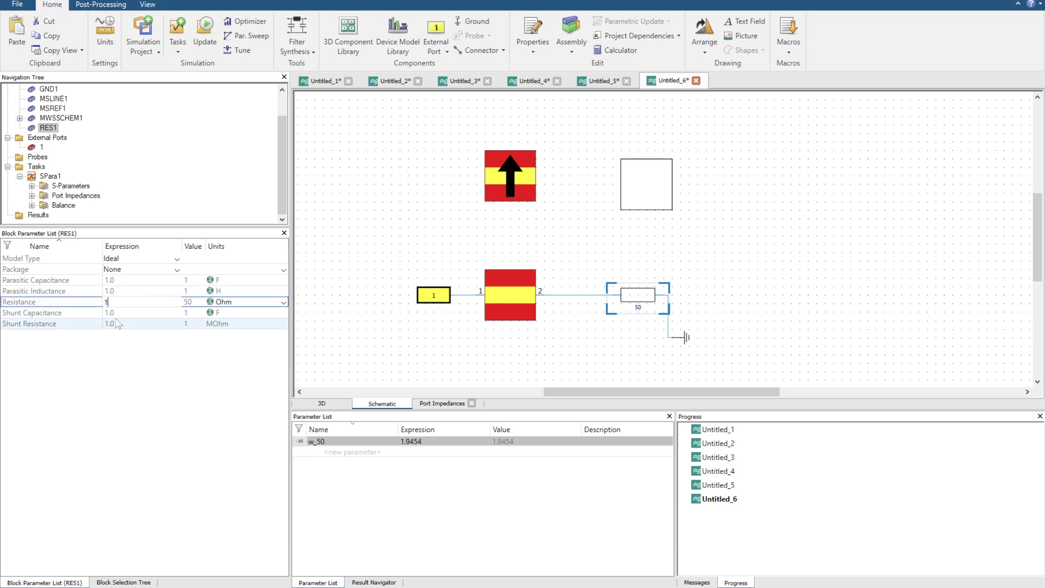
key("Return")
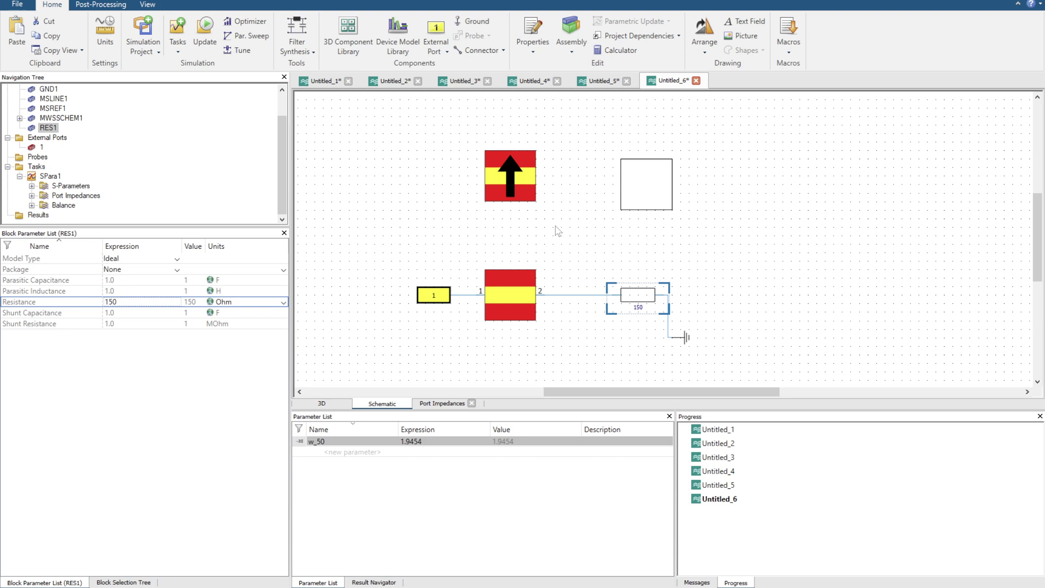
scroll(579, 236, "down", 2)
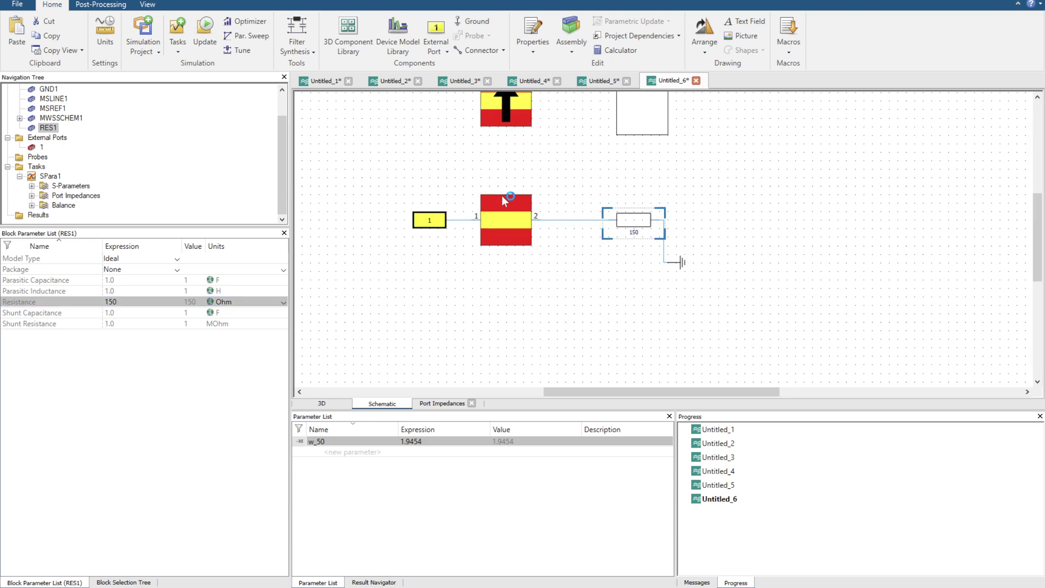
Copy the MSLINE1–RES1–GND1 branch and paste it below the original.
left_click(518, 217)
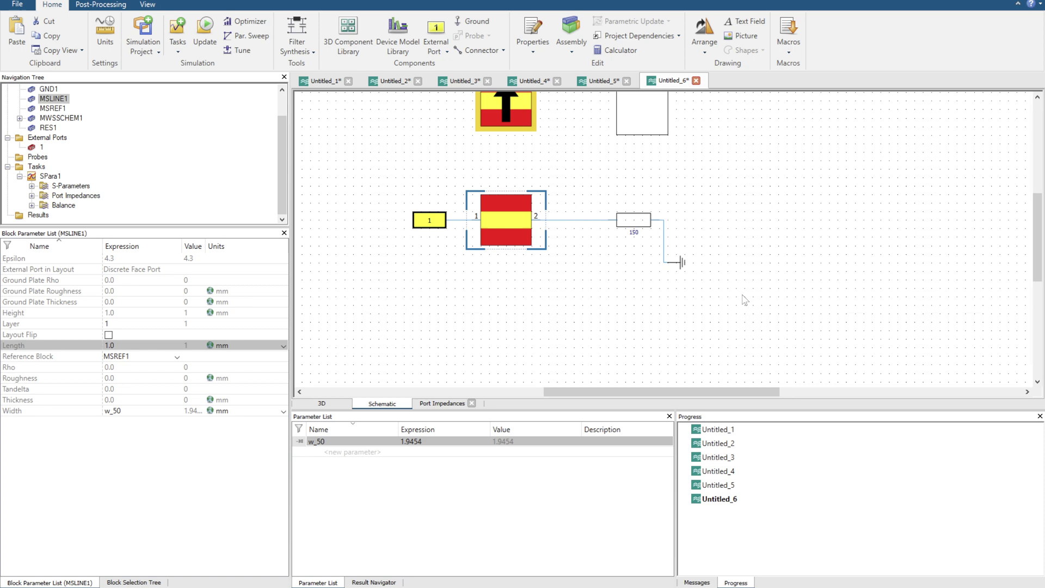
scroll(744, 299, "down", 2)
left_click_drag(549, 175, 699, 272)
key("ctrl+c")
key("ctrl+v")
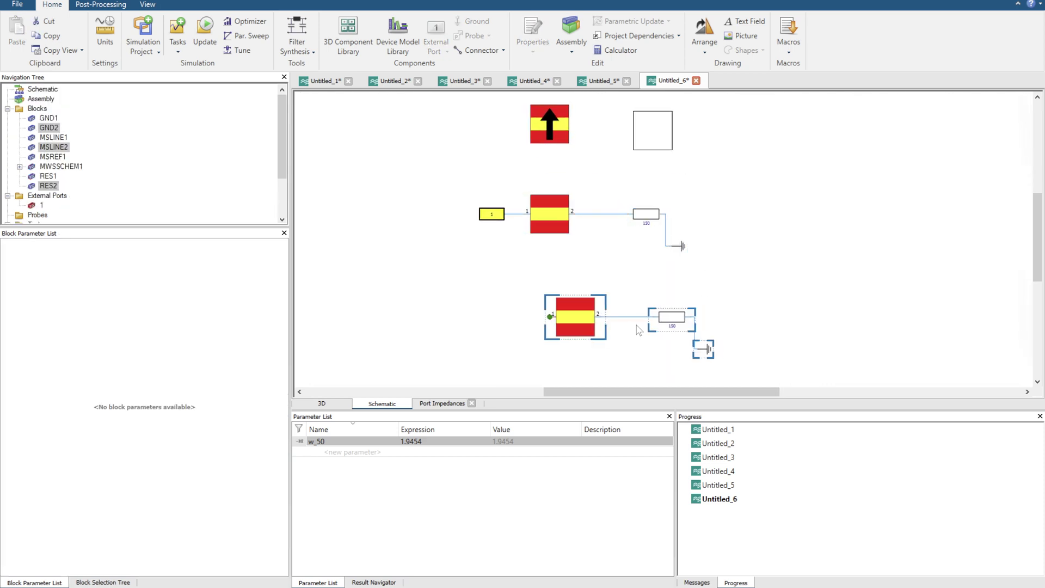
left_click(716, 301)
Set the copied MSLINE2's Length expression to a new parameter d.
scroll(716, 301, "down", 3)
left_click(610, 260)
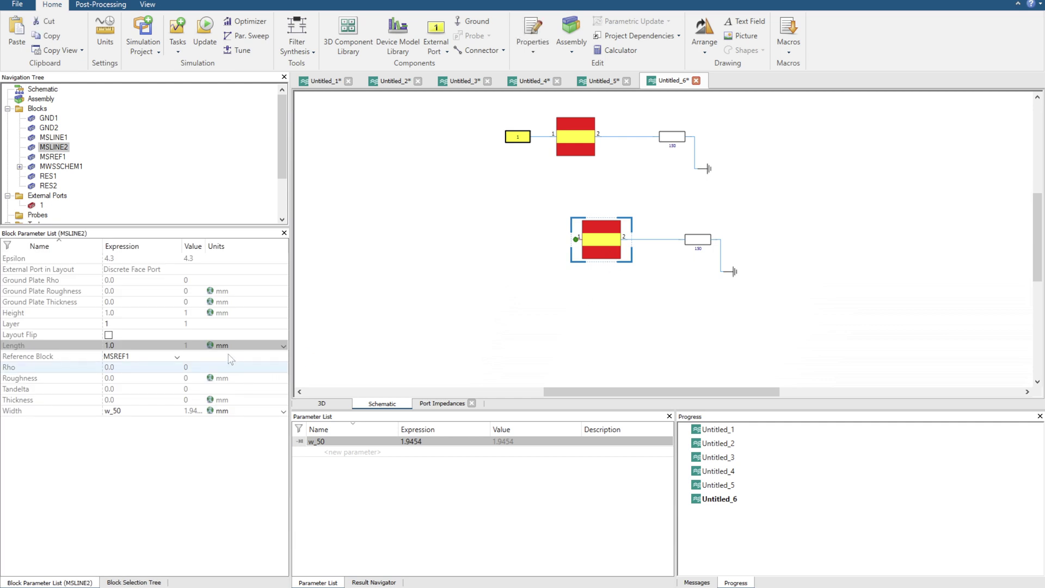
left_click(142, 343)
type("d")
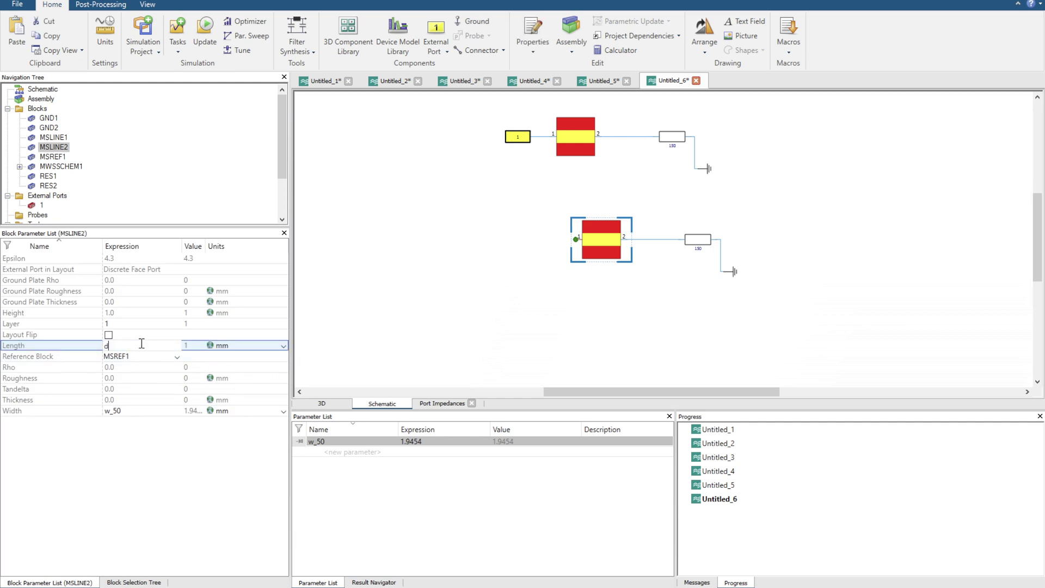
key("Return")
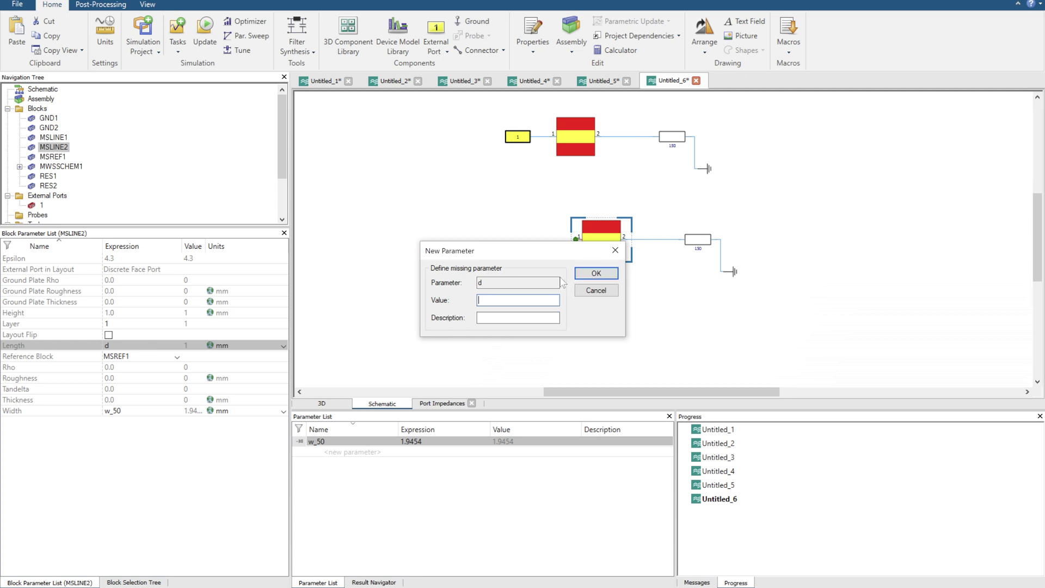
Define d as 0.01, shift MSLINE2 right, and place a microstrip open stub below it.
key("Return")
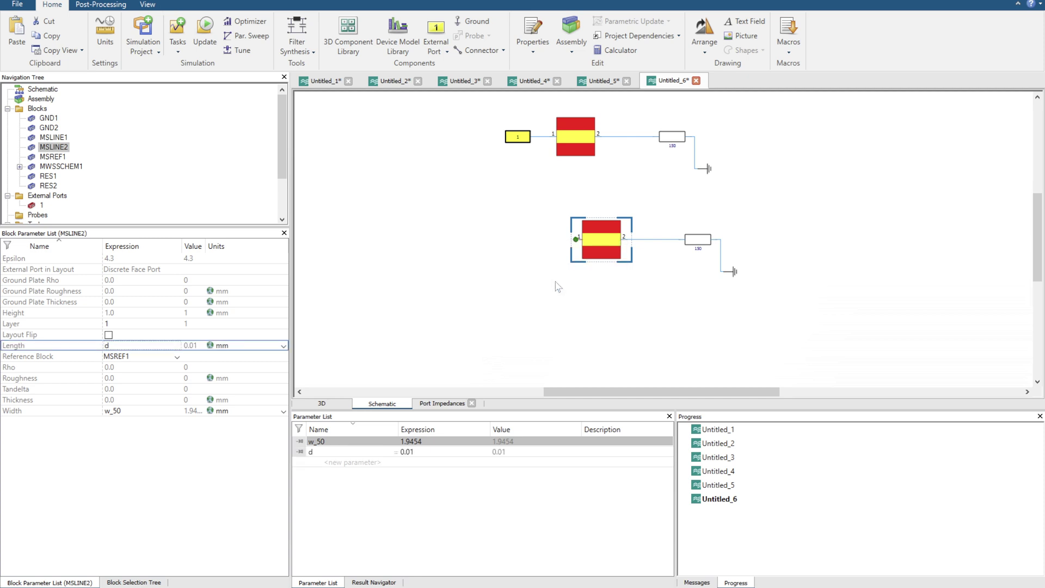
left_click_drag(617, 241, 644, 241)
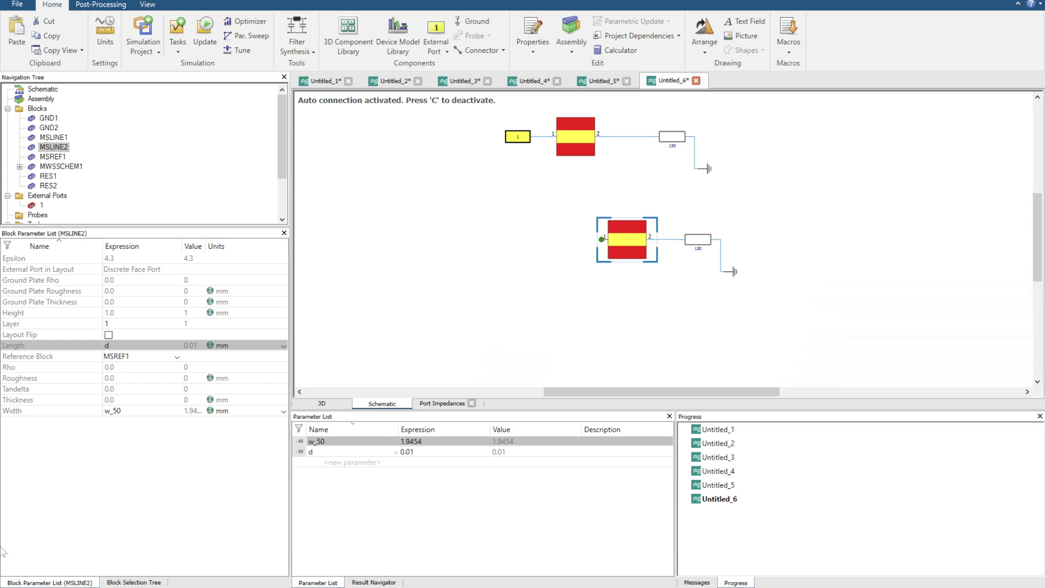
left_click(133, 583)
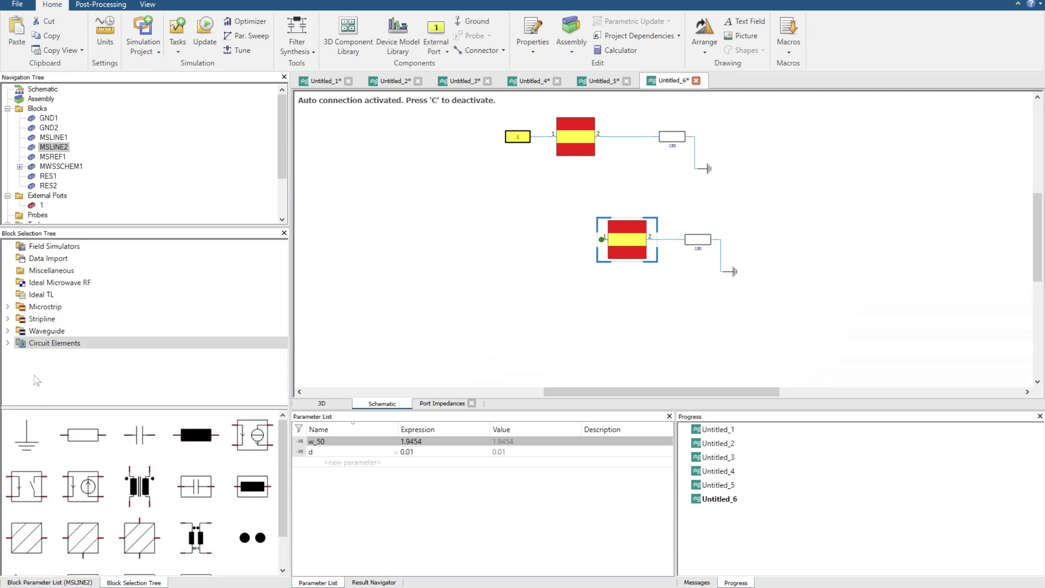
left_click(8, 306)
left_click(49, 331)
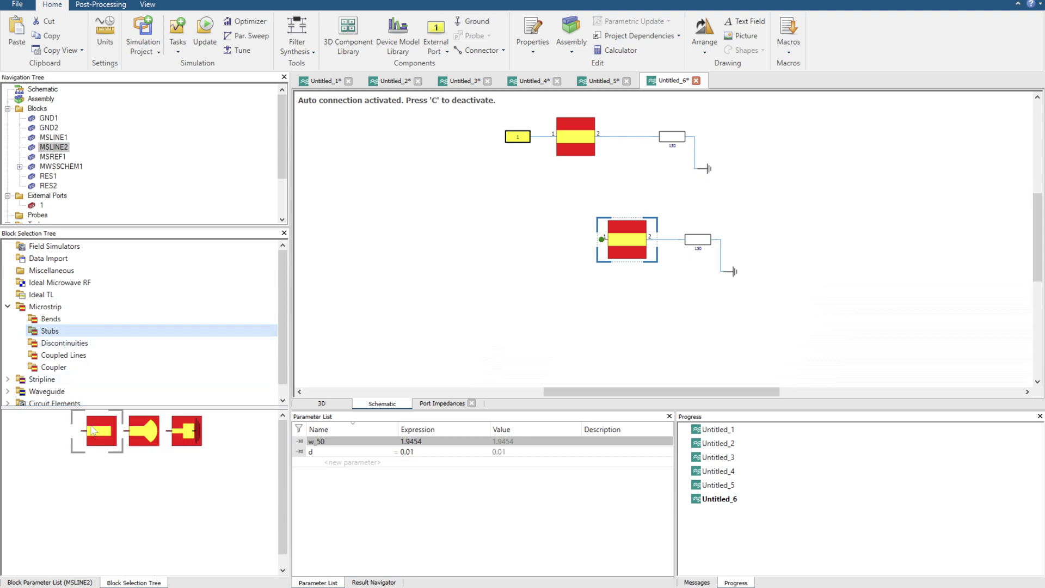
left_click_drag(101, 431, 603, 240)
Add port 2 at MSLINE2's input and enter 0.01 as the open stub's length.
left_click(436, 31)
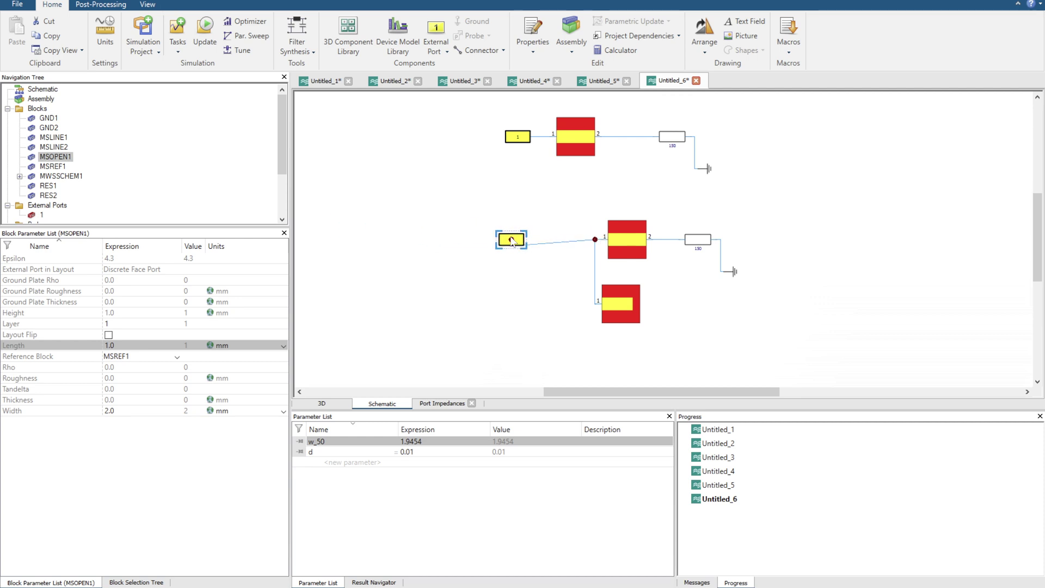
left_click(507, 239)
left_click(623, 305)
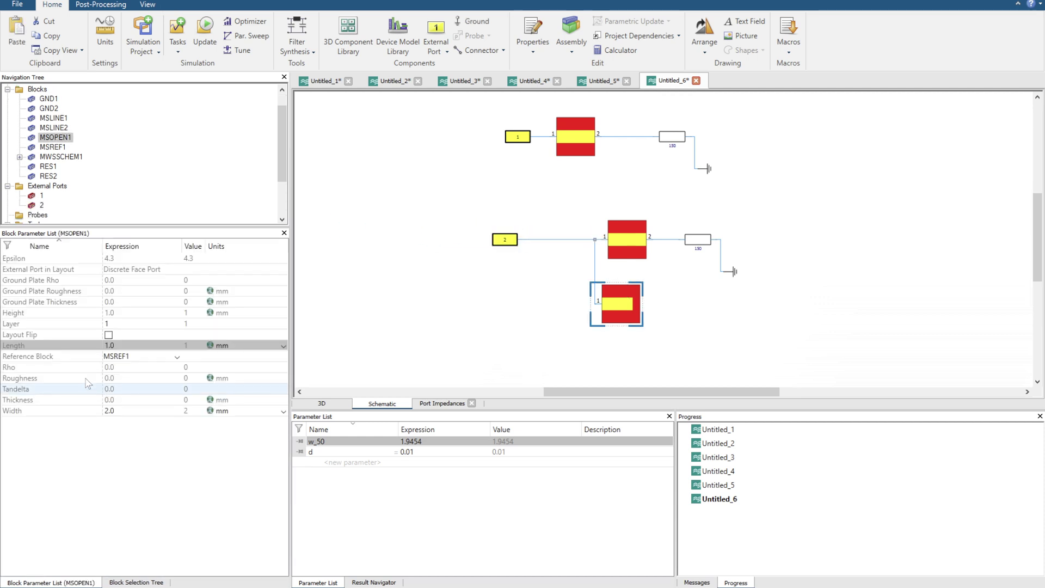
left_click(124, 345)
type("0.01")
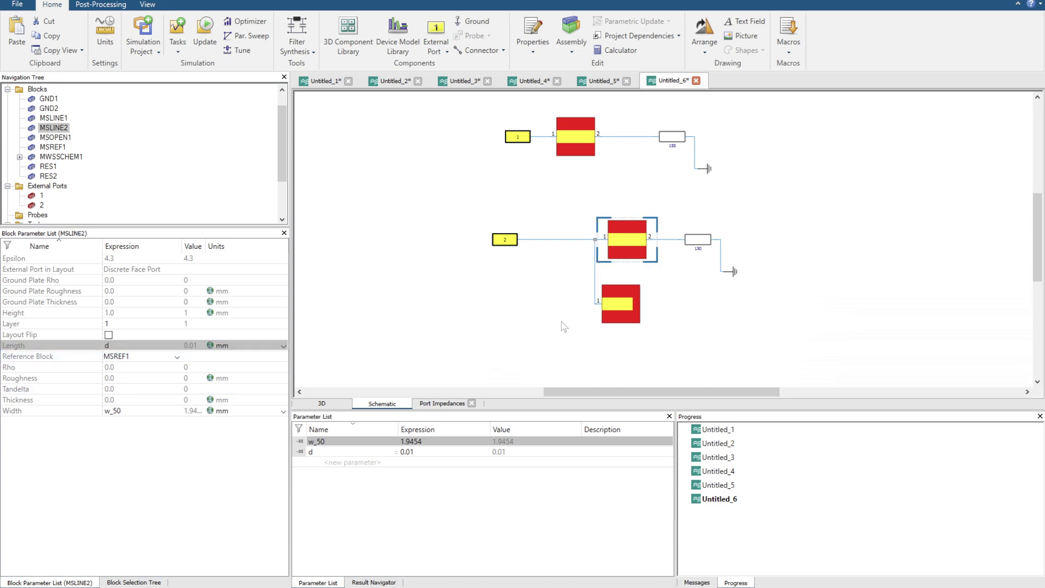
Commit MSOPEN1's 0.01 length and set its width to w_50.
left_click(624, 321)
left_click(153, 412)
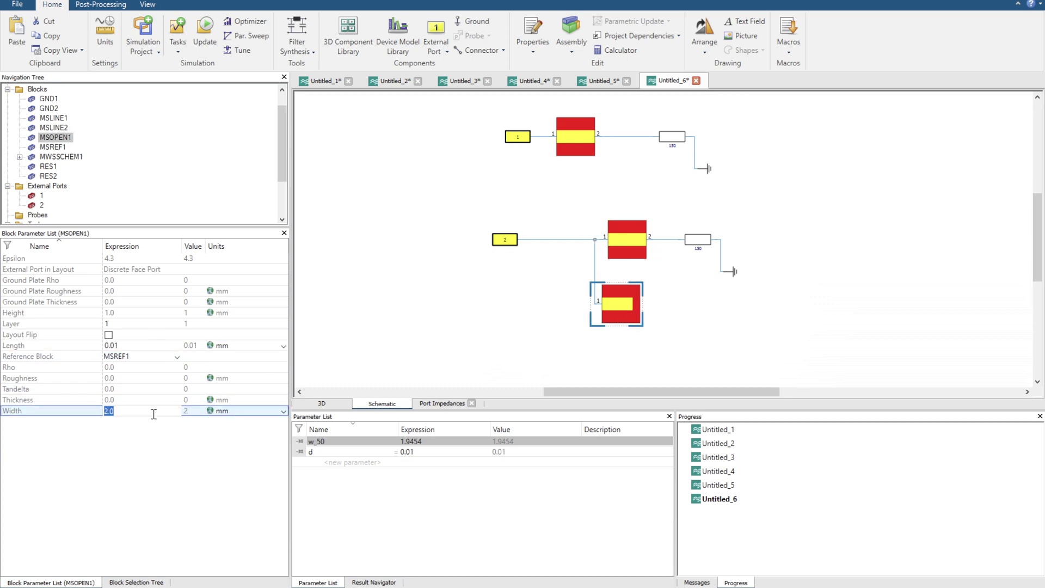
type("w_50")
key("Return")
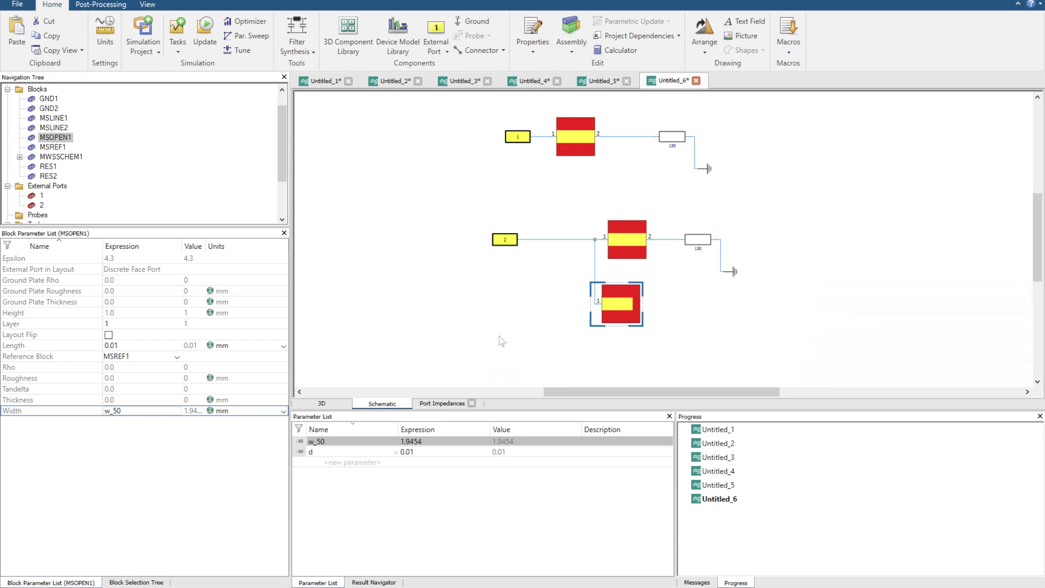
Drive the stub length by a new parameter single_stub_len set to 0.01.
left_click(107, 346)
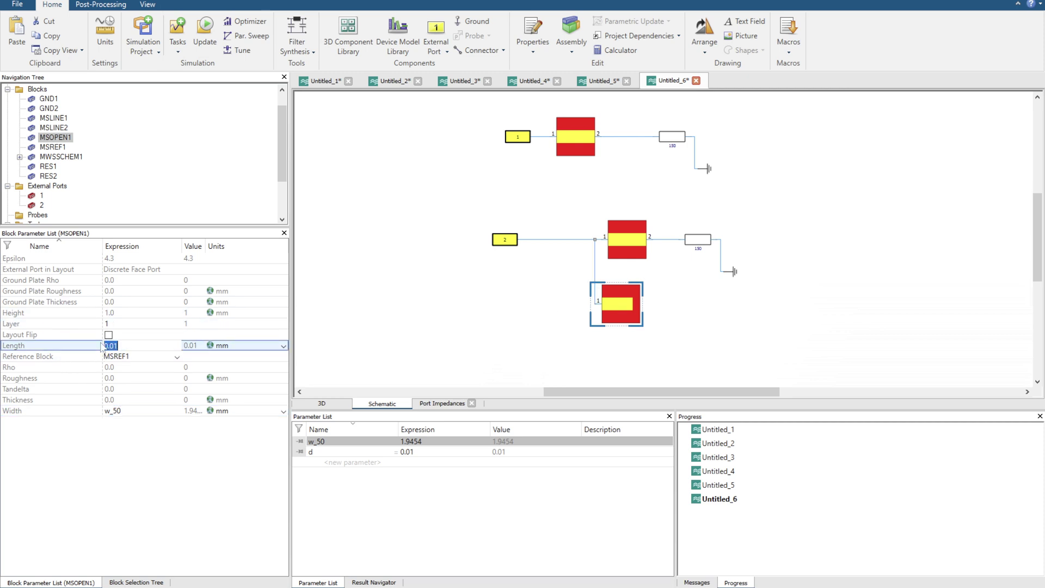
type("single_stub_len")
key("Return")
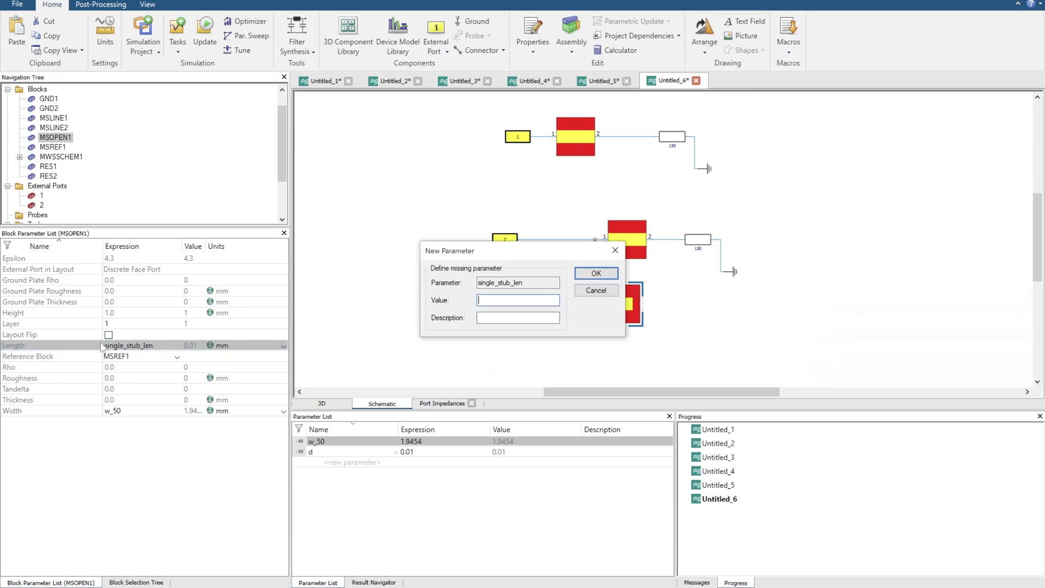
type("0.01")
key("Return")
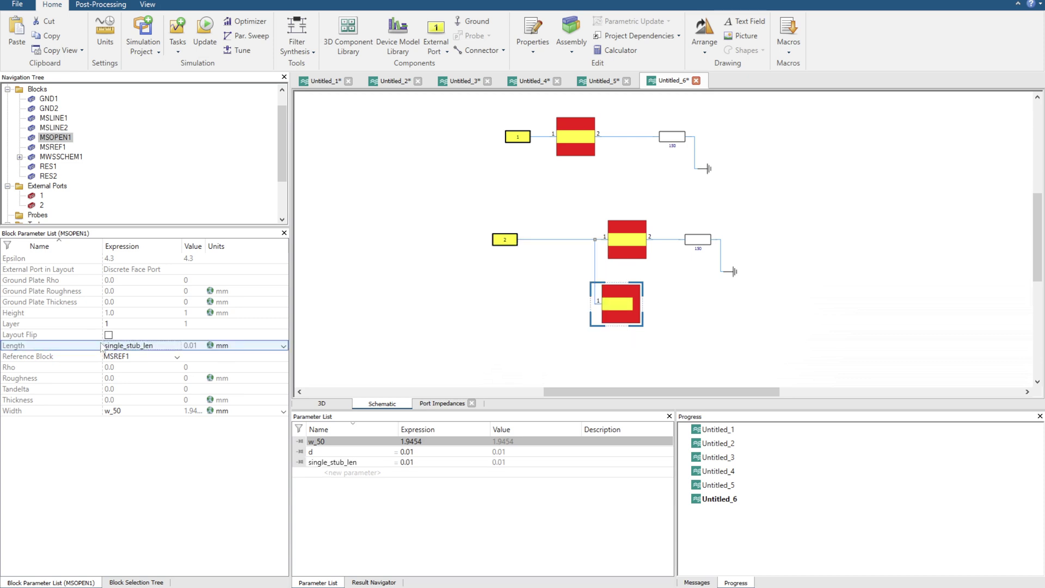
Inspect the copied line block, its length d, the open stub and external port 2.
left_click(633, 234)
left_click(620, 305)
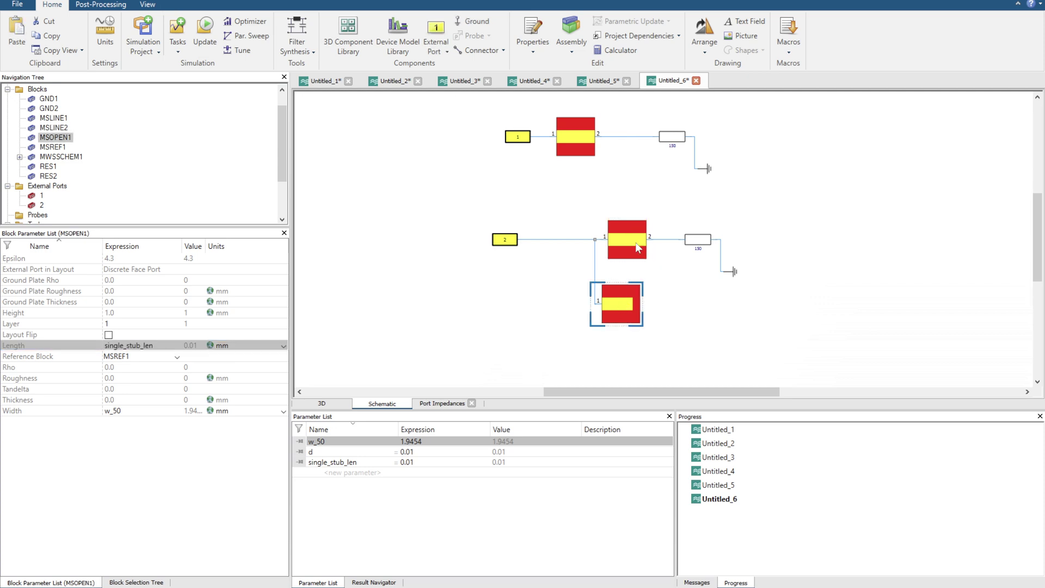
left_click(629, 239)
left_click(501, 243)
Set both SPara1 ports' reference impedance to Constant 50 Ω.
scroll(53, 212, "down", 2)
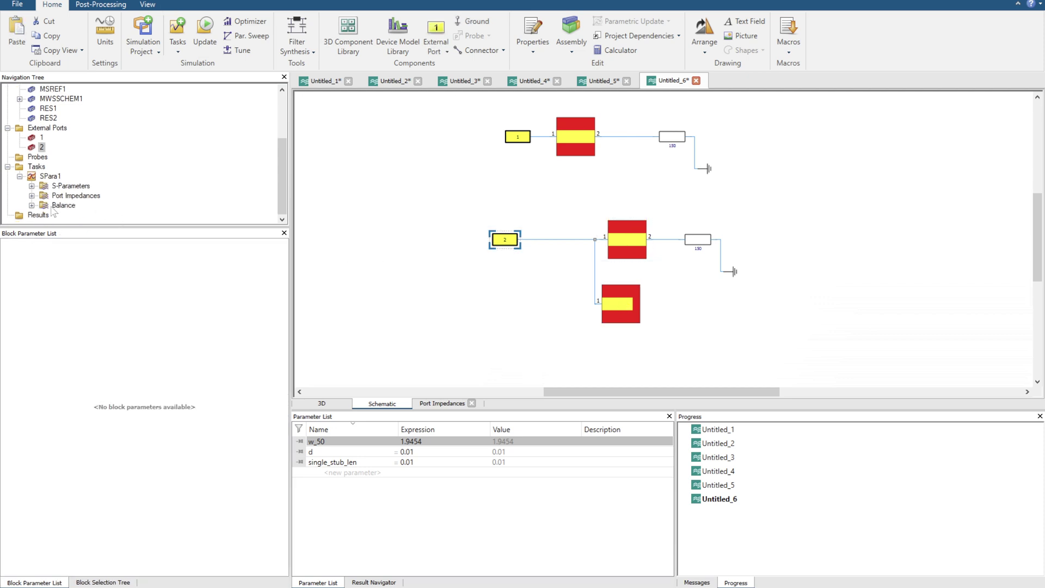
left_click(54, 176)
left_click(163, 269)
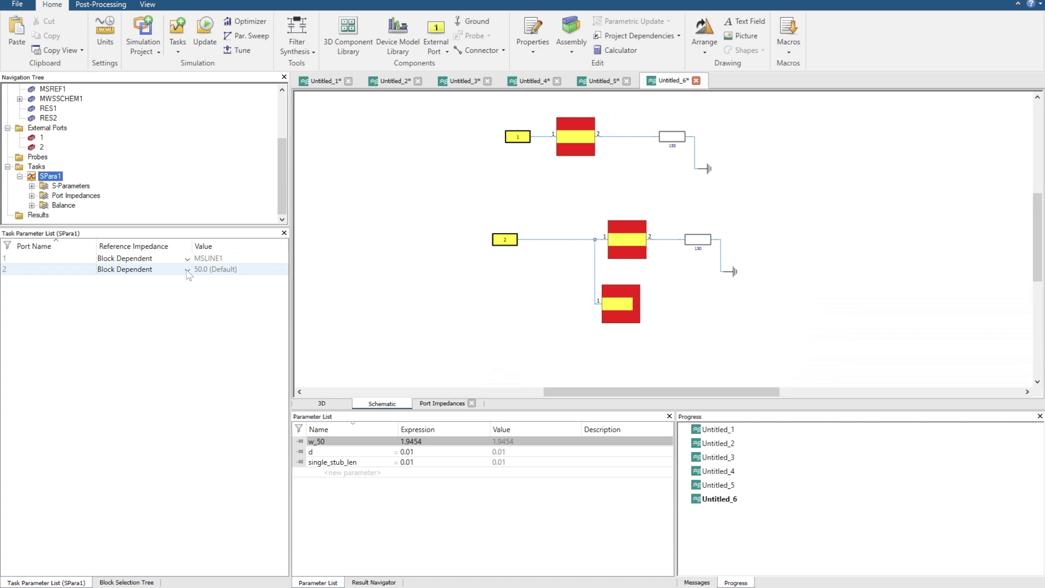
left_click(186, 269)
left_click(161, 289)
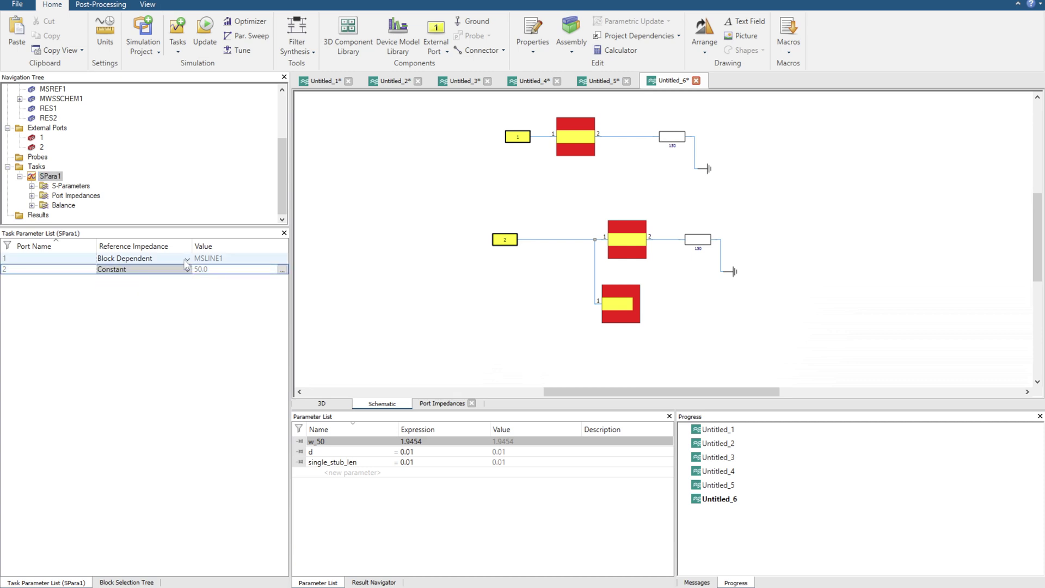
left_click(163, 258)
left_click(185, 258)
left_click(163, 278)
Shift the first microstrip line block slightly right and reopen the S-parameter plot.
left_click(510, 135)
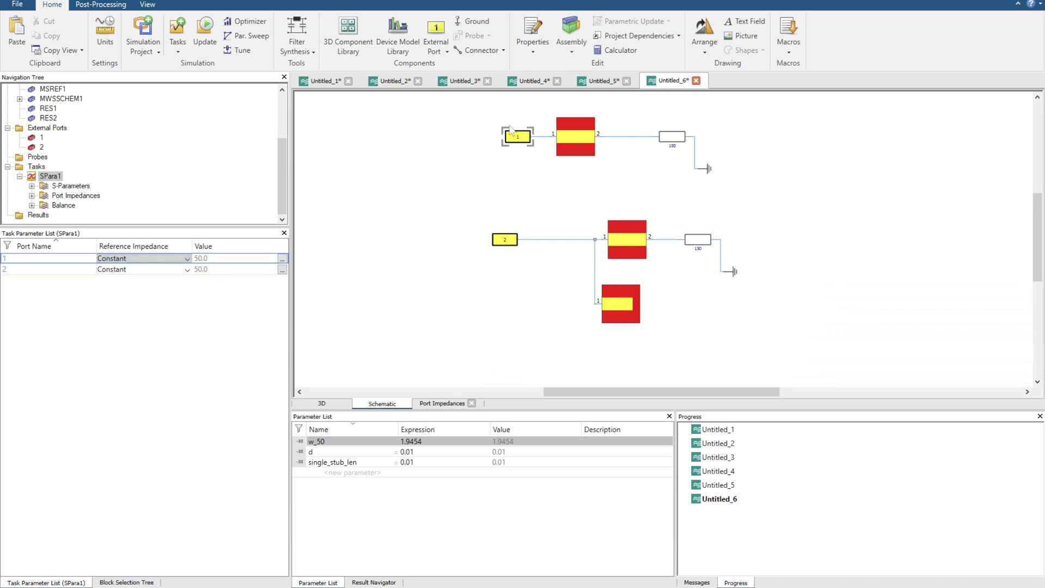
left_click(576, 136)
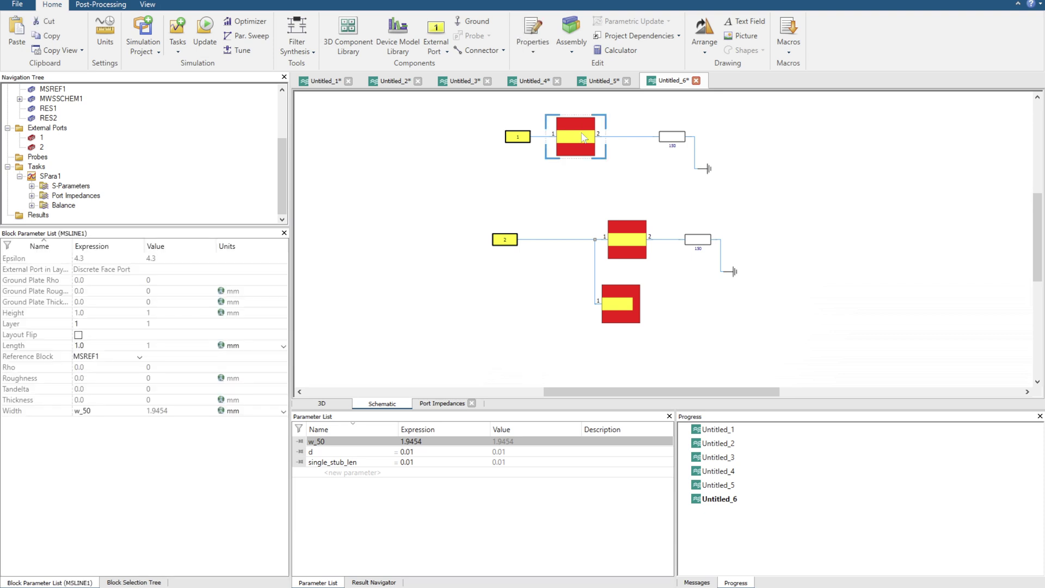
left_click_drag(575, 136, 595, 136)
left_click(335, 221)
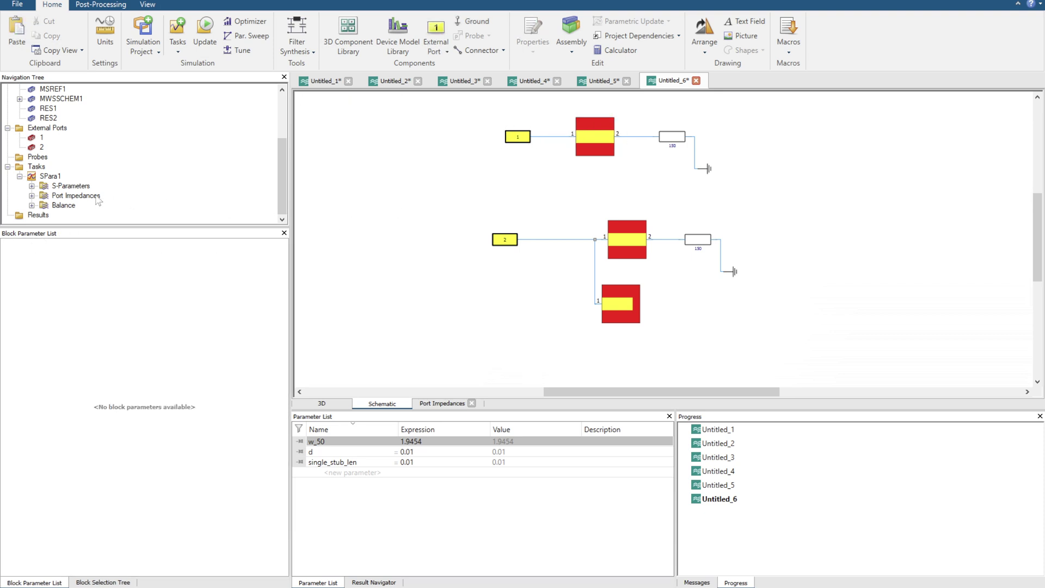
left_click(84, 186)
left_click(50, 176)
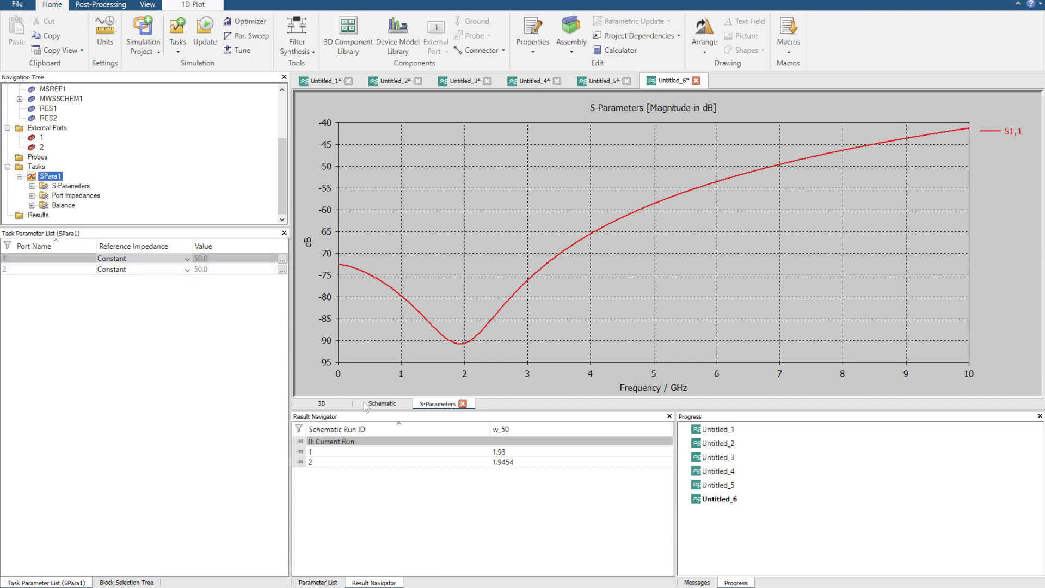
Run the S-parameter simulation, confirm deleting parametric results, and show results as a Smith chart.
left_click(205, 30)
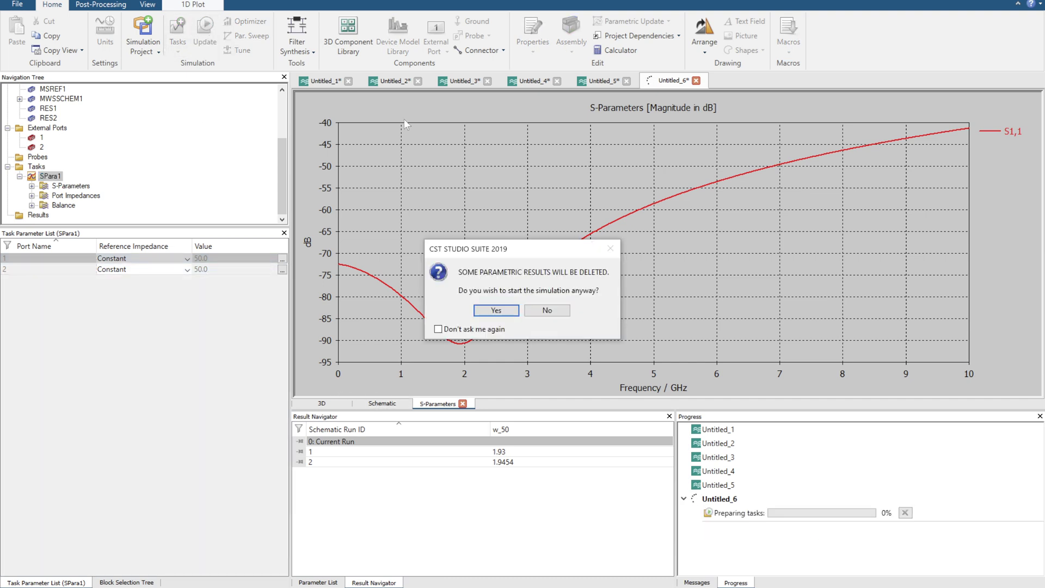
left_click(496, 308)
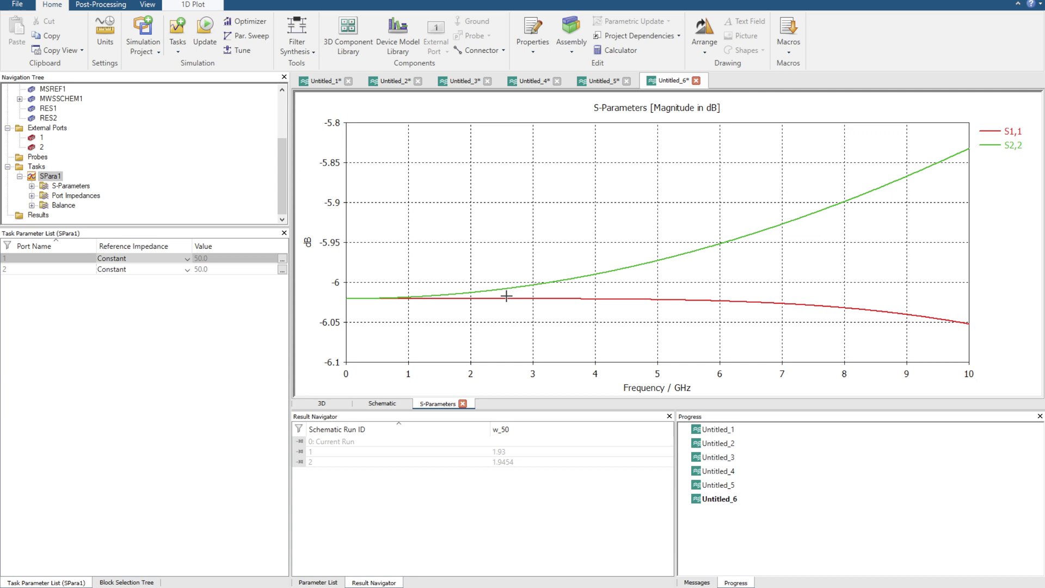
left_click(194, 4)
left_click(225, 30)
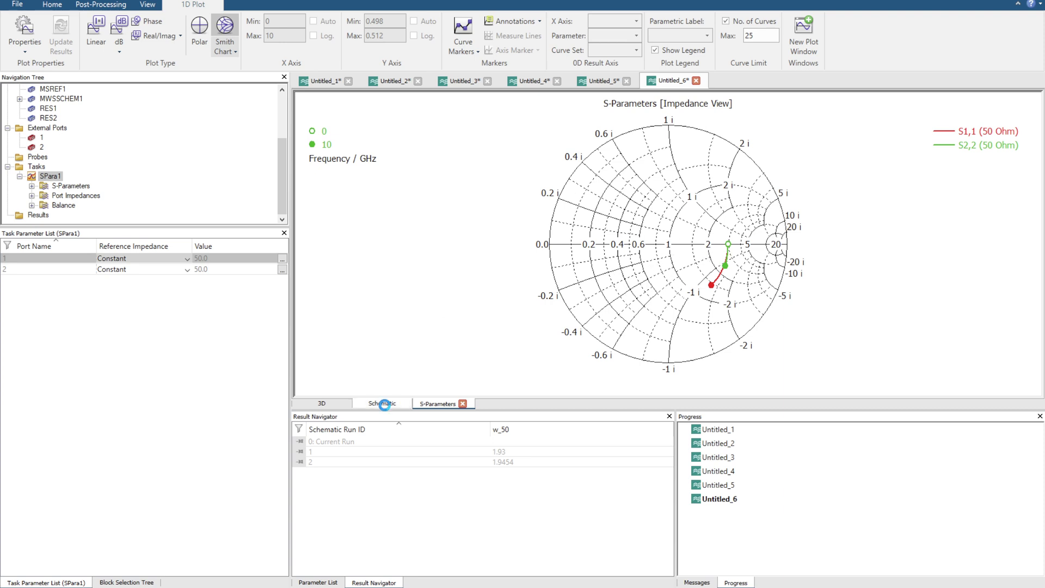
Check the 150 Ω load resistor RES2 in the schematic, then return to the Smith chart.
left_click(383, 404)
left_click(699, 239)
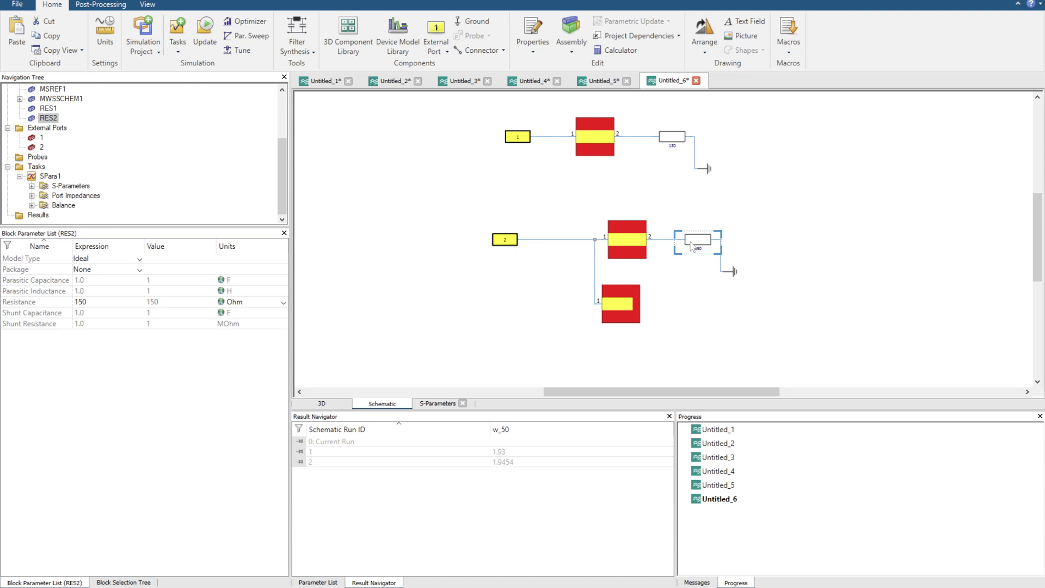
left_click_drag(701, 253, 702, 258)
left_click(446, 403)
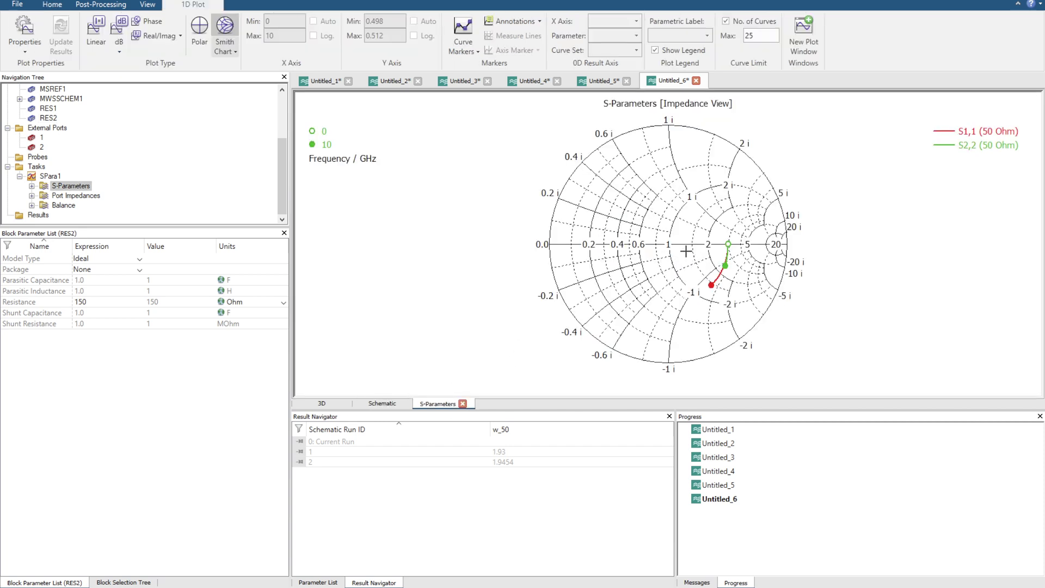
Delete the upper port-1 row of blocks, update, and reopen the S2,2 Smith chart.
left_click(322, 403)
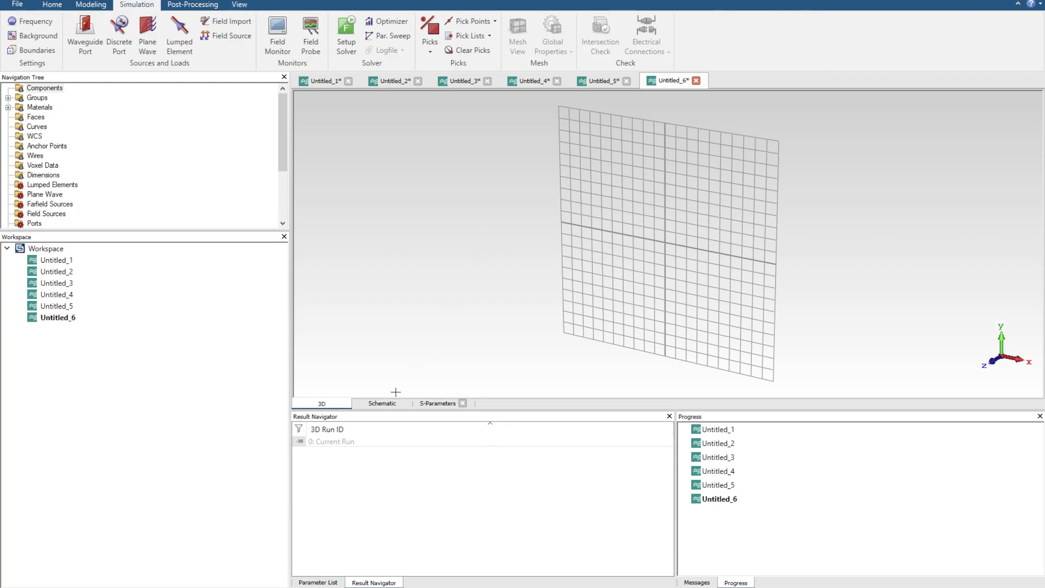
left_click(382, 404)
left_click_drag(500, 106, 750, 184)
key("Delete")
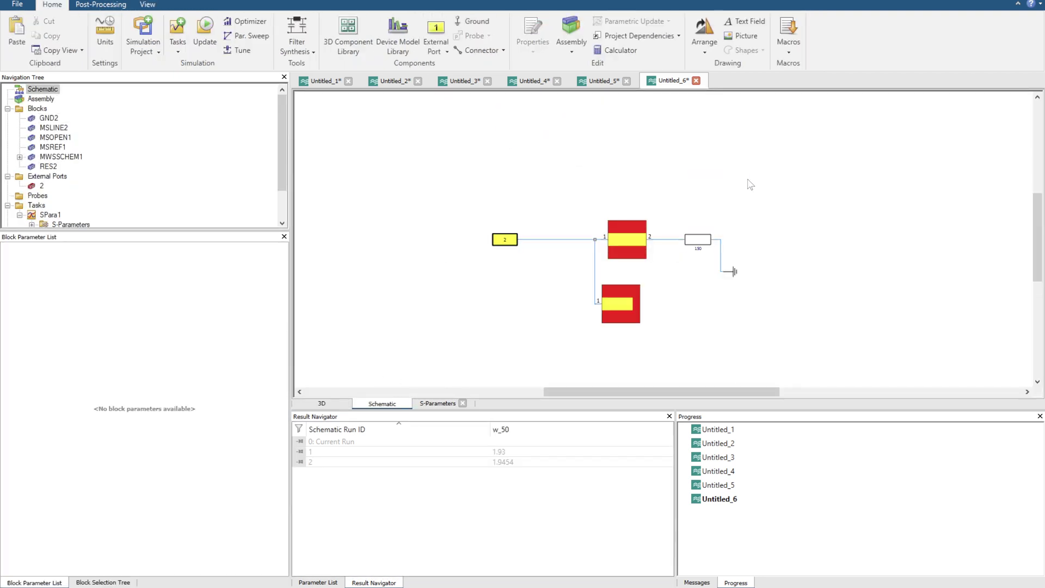
left_click(200, 33)
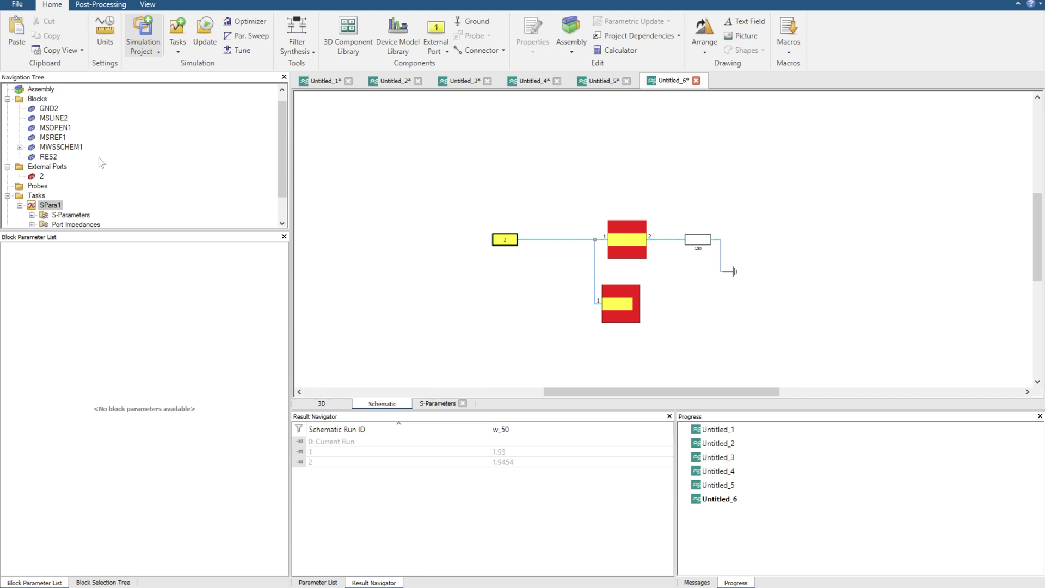
left_click(49, 206)
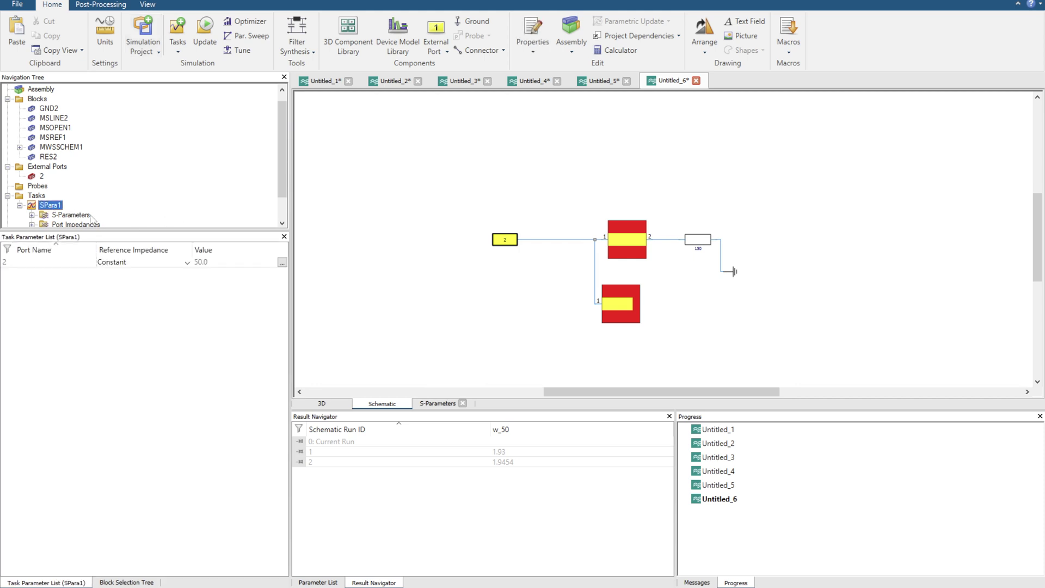
left_click(89, 216)
In Plot Properties, turn off Auto range and set the frequency Min and Max to 5 GHz.
right_click(698, 262)
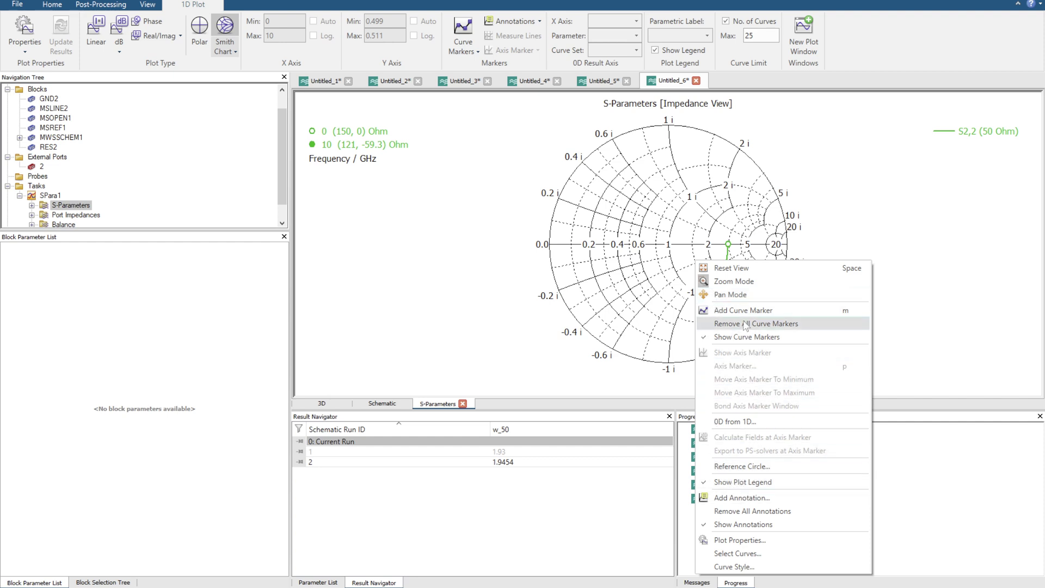
left_click(739, 541)
left_click(506, 276)
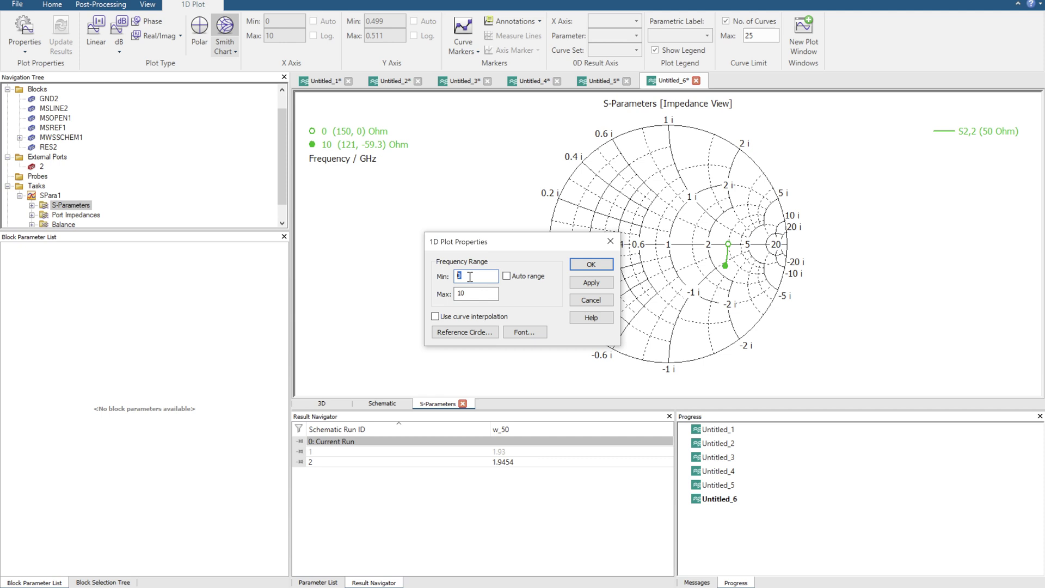
type("5")
double_click(479, 290)
type("5")
left_click(592, 267)
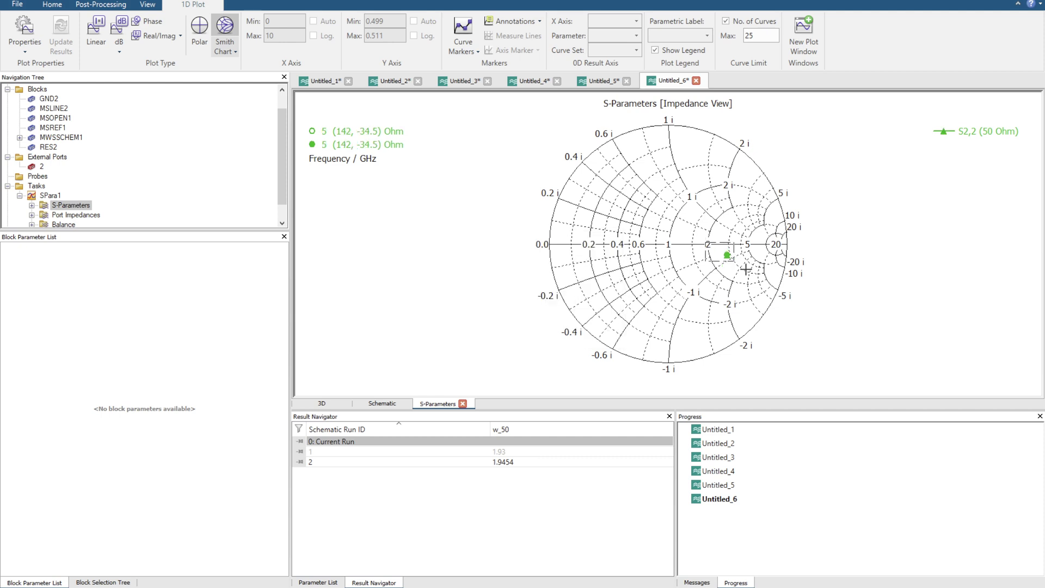
scroll(731, 270, "up", 5)
scroll(680, 241, "down", 5)
scroll(731, 265, "up", 5)
scroll(646, 209, "down", 5)
left_click(54, 5)
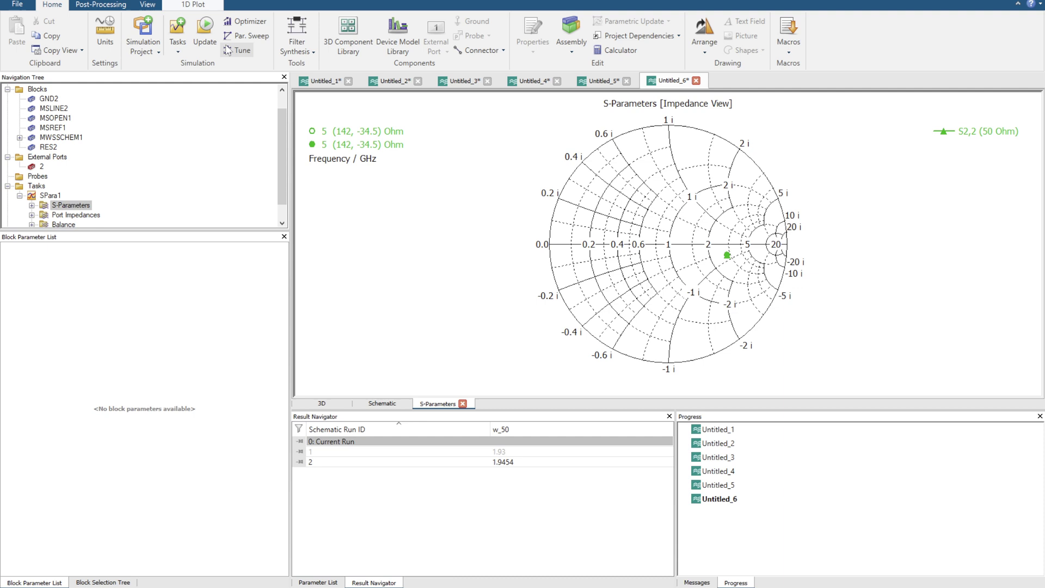
Open the tuner, check MSLINE2 and MSOPEN1 parameters, and return to the S2,2 Smith chart.
left_click(227, 51)
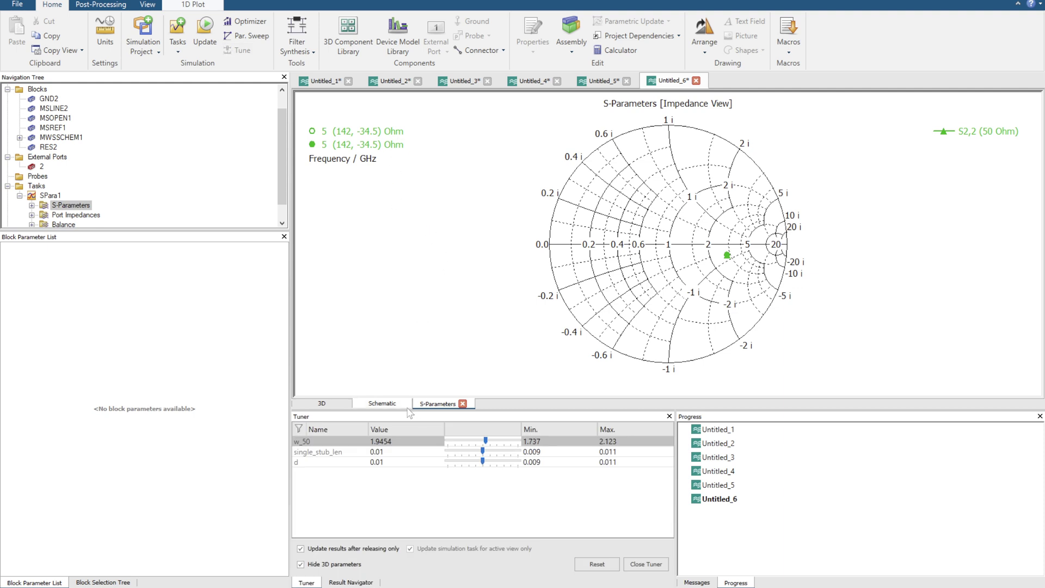
left_click(387, 404)
left_click(625, 239)
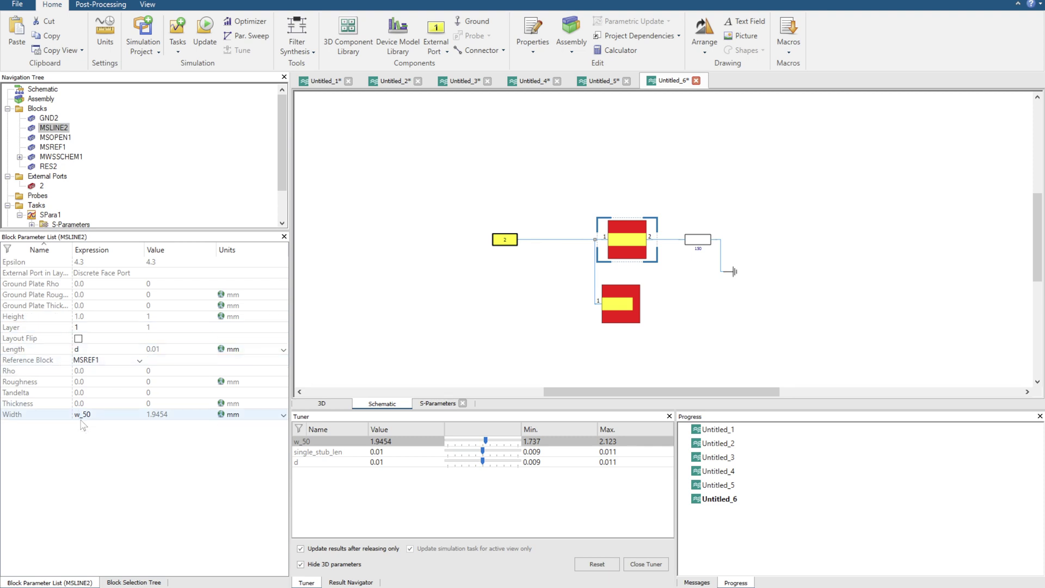
left_click(612, 308)
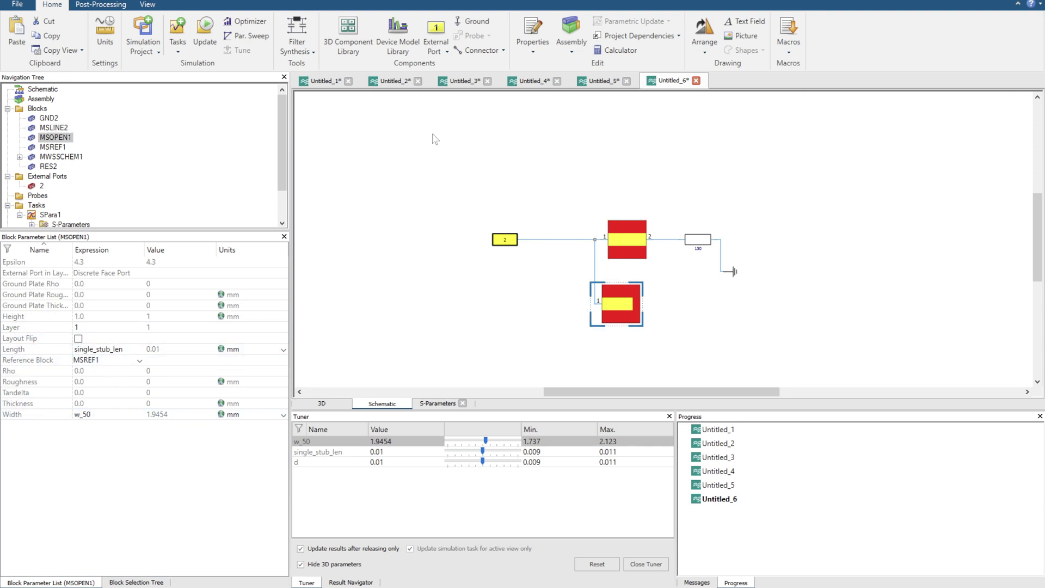
scroll(69, 201, "down", 2)
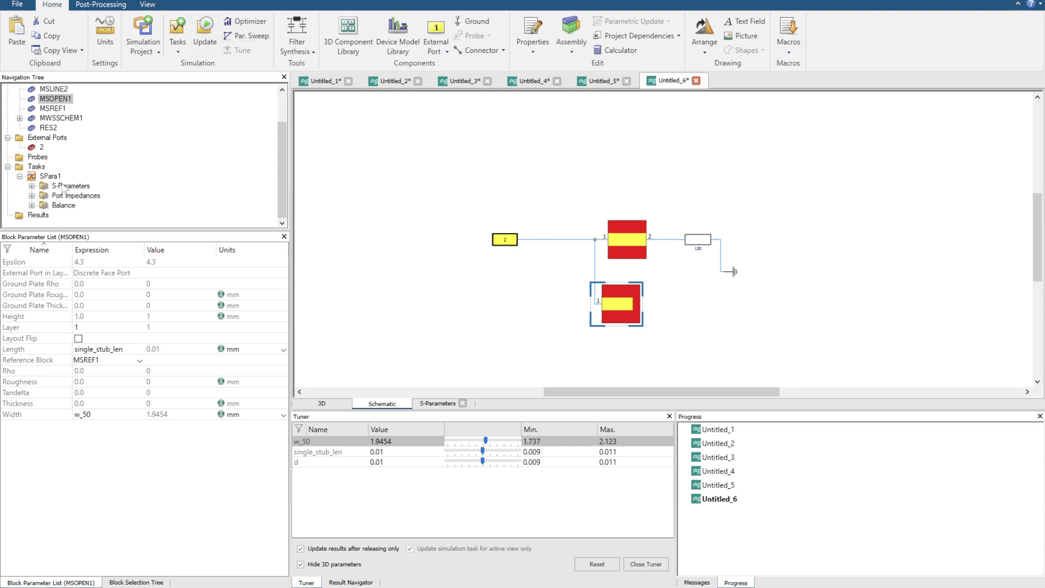
left_click(63, 186)
left_click(193, 5)
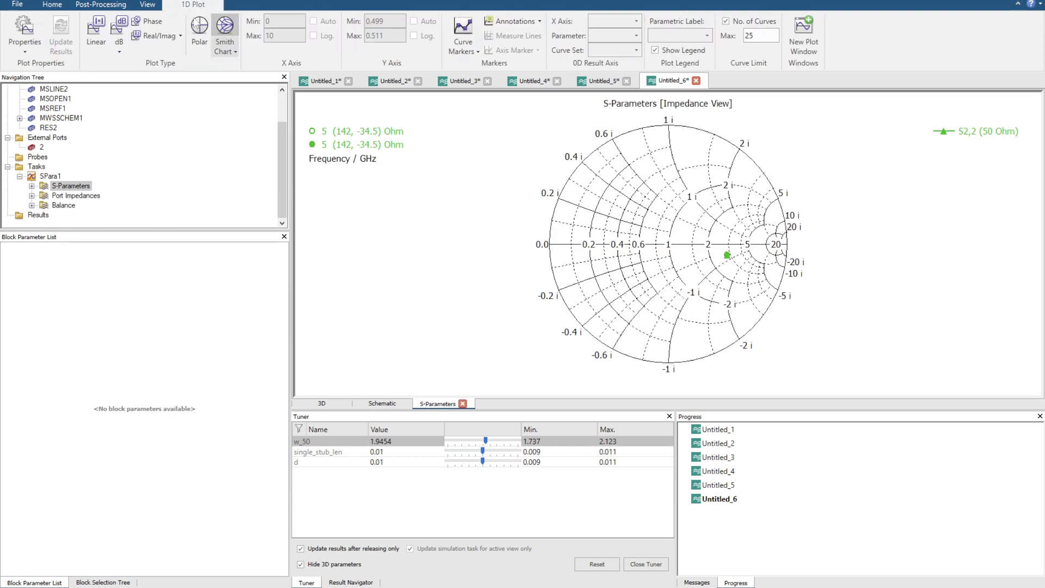
left_click(231, 52)
Switch the Smith chart to the Y (admittance) view.
left_click(248, 65)
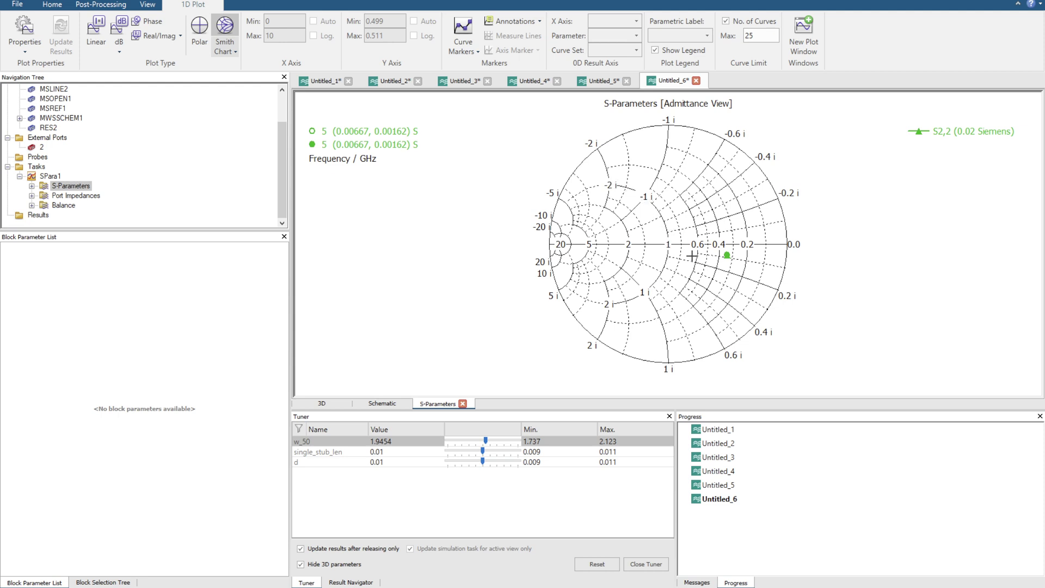
Raise the tuner maximums of single_stub_len and d to 15.
left_click(602, 452)
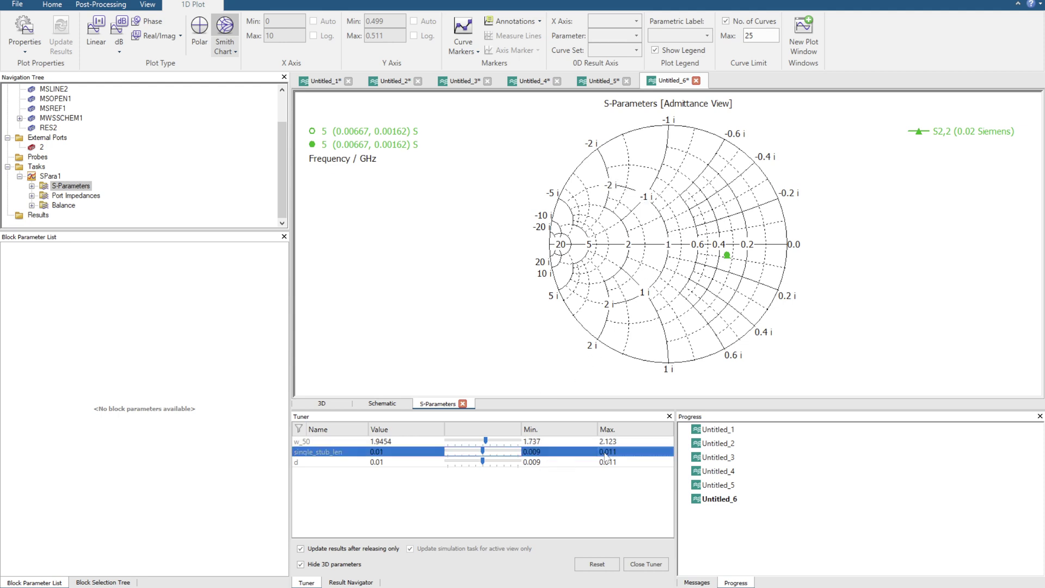
left_click(604, 454)
type("15")
key("Return")
left_click(605, 462)
left_click(611, 462)
type("1")
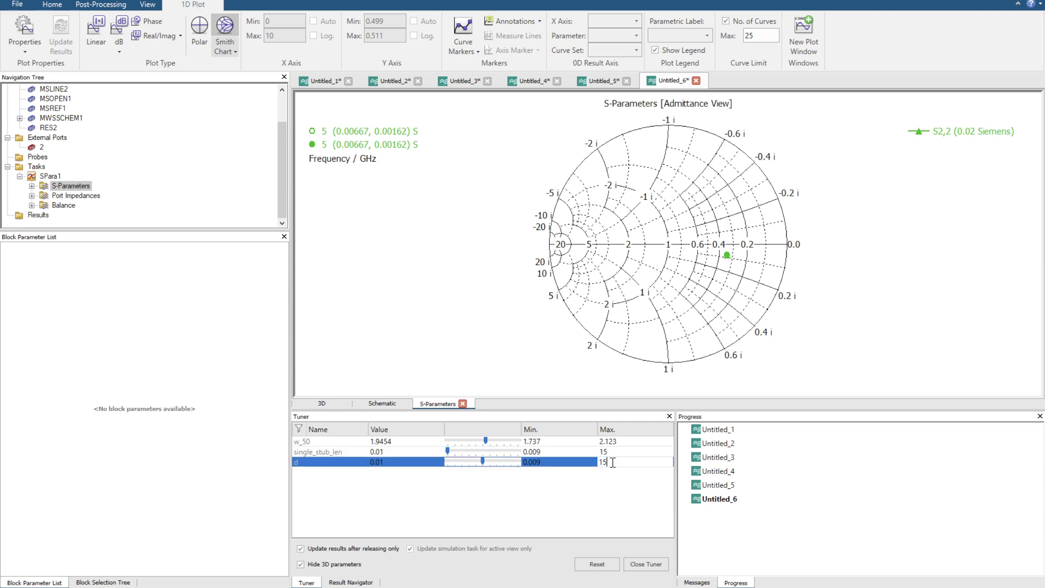
type("5")
key("Return")
Drag d up to about 10.5 and single_stub_len to about 2.6.
left_click_drag(448, 462, 494, 470)
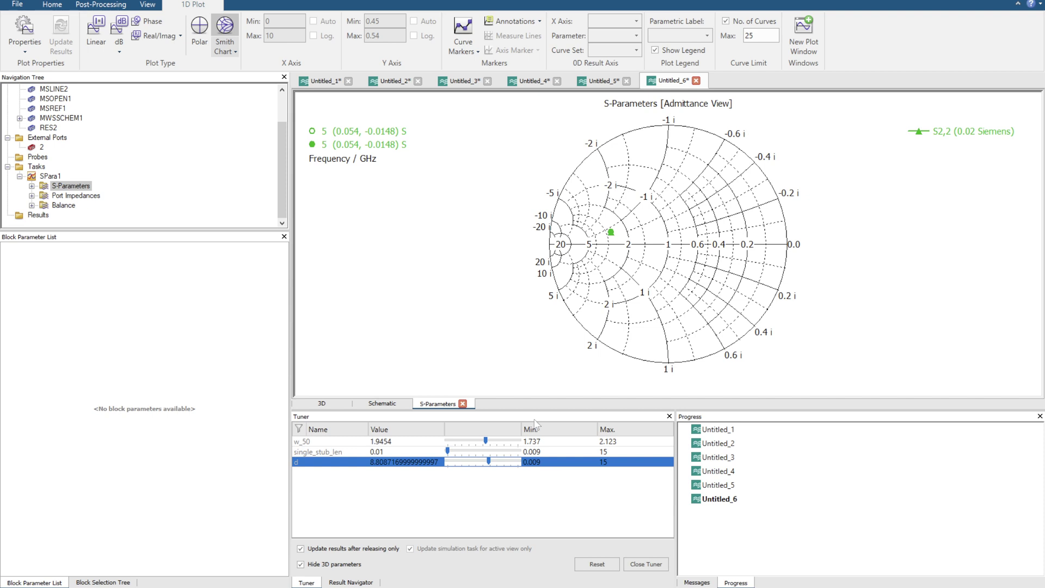
left_click_drag(493, 467, 501, 462)
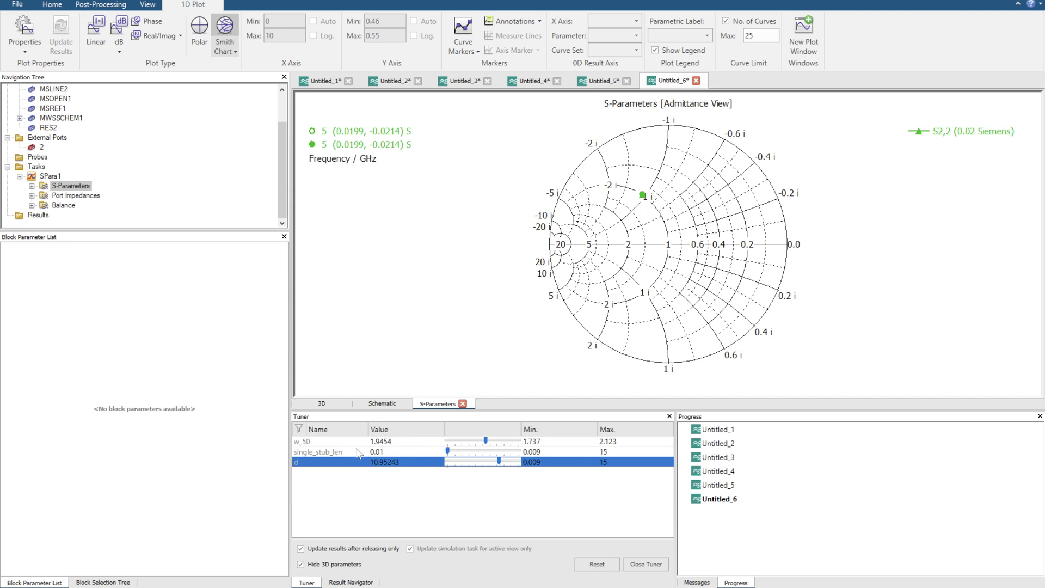
left_click_drag(448, 452, 465, 453)
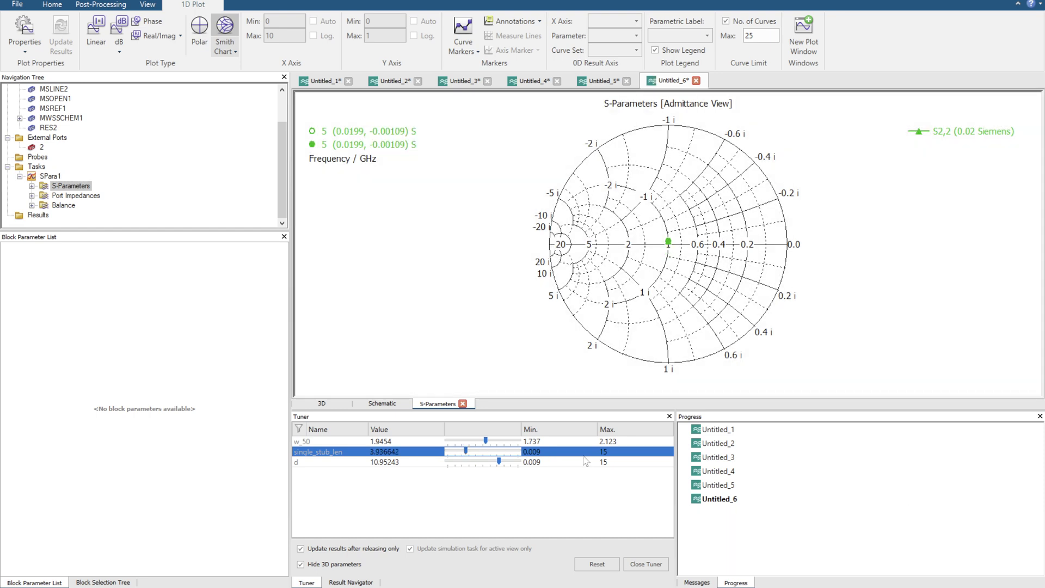
Narrow single_stub_len's range to 3–4, set it to 4, and view S2,2 in dB.
left_click(608, 453)
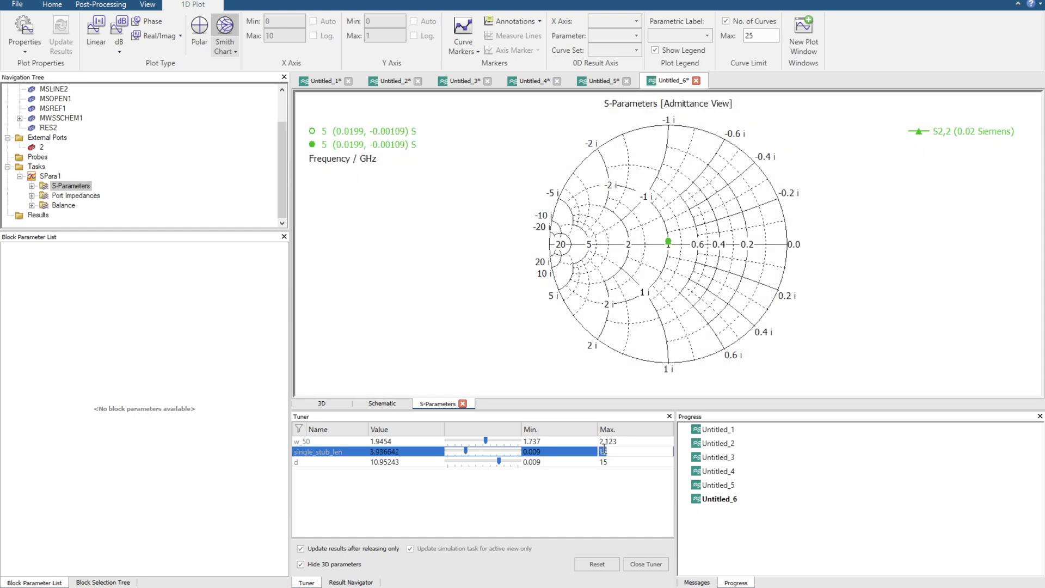
type("4")
key("Return")
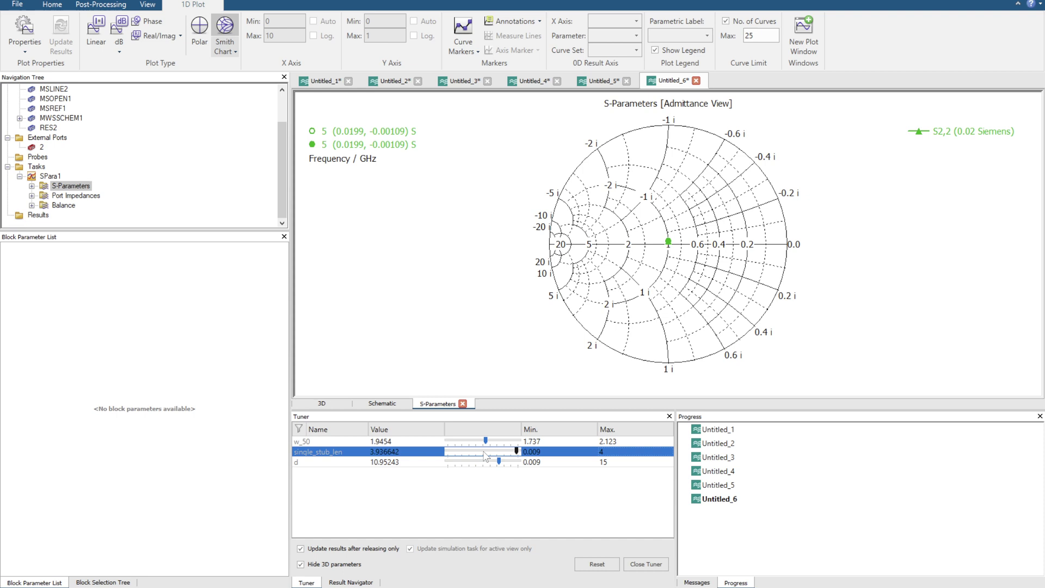
left_click(566, 453)
type("3")
key("Return")
left_click_drag(513, 452, 524, 454)
left_click(120, 25)
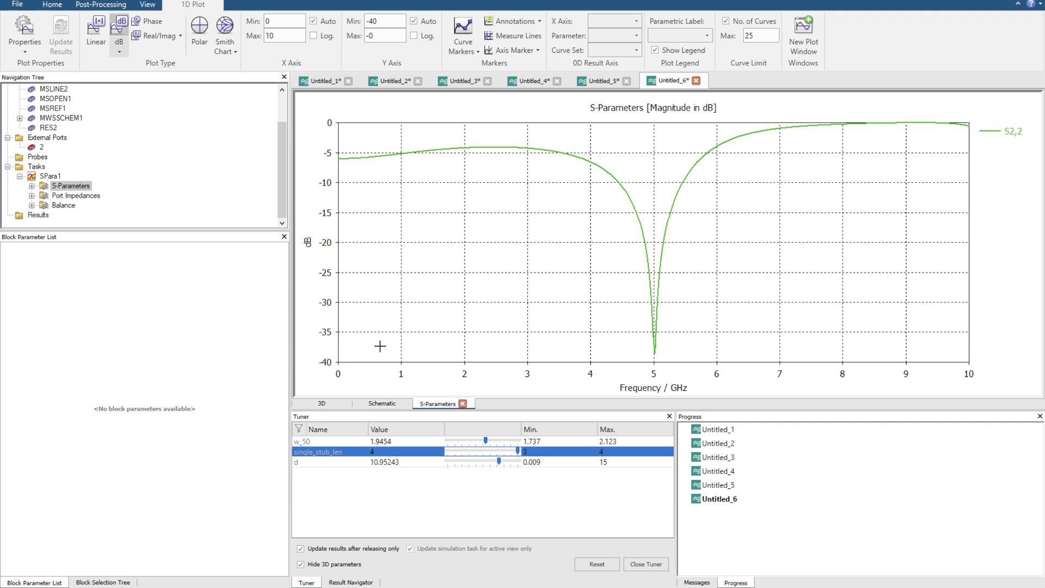
Change the load resistor RES2 to 5 Ω.
left_click(382, 404)
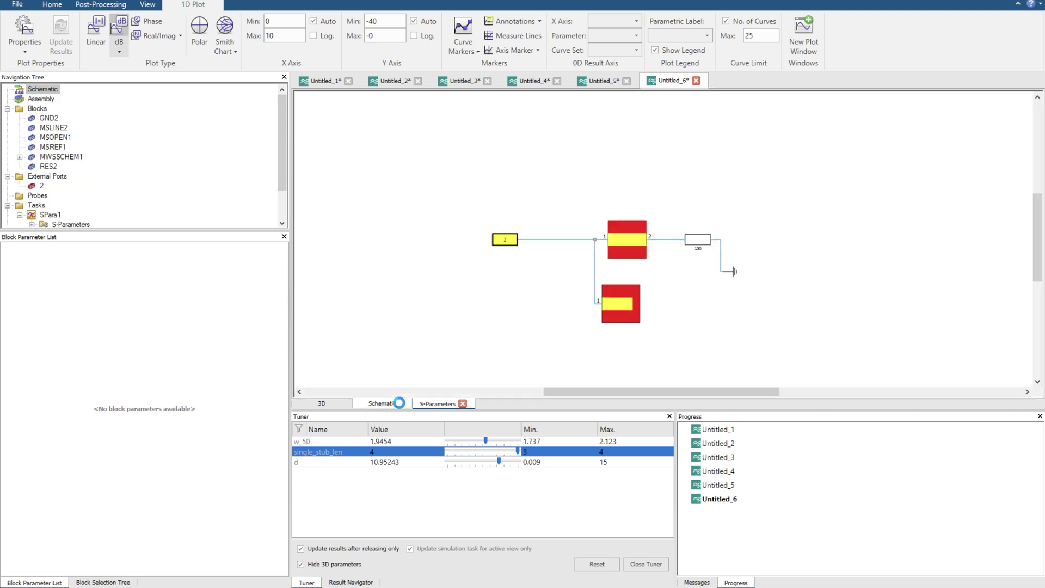
left_click(698, 239)
double_click(79, 306)
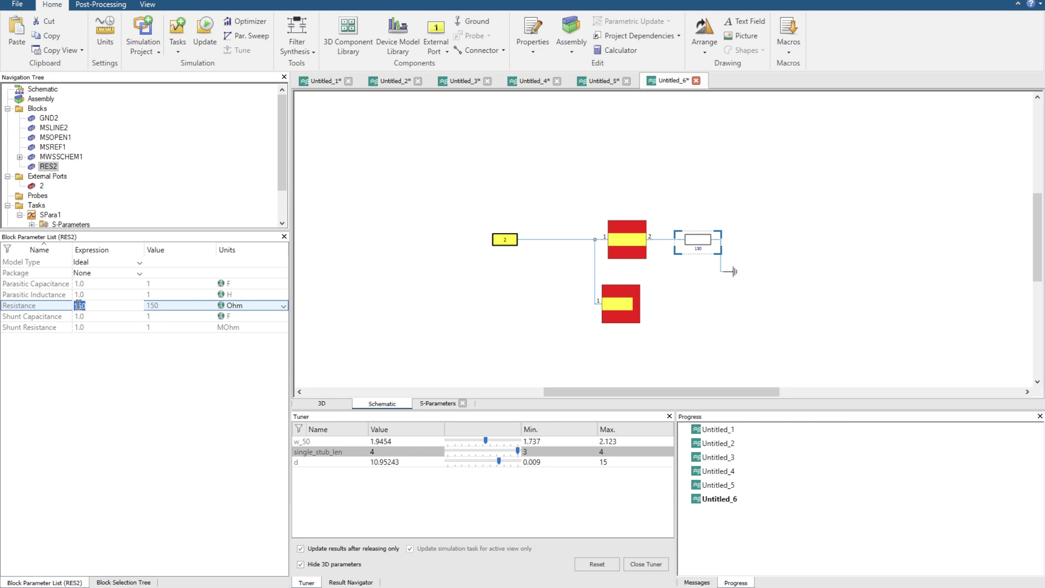
type("5")
key("Return")
Set single_stub_len's minimum to 0.01 and slide d and single_stub_len to their minimums, re-simulating.
left_click(433, 481)
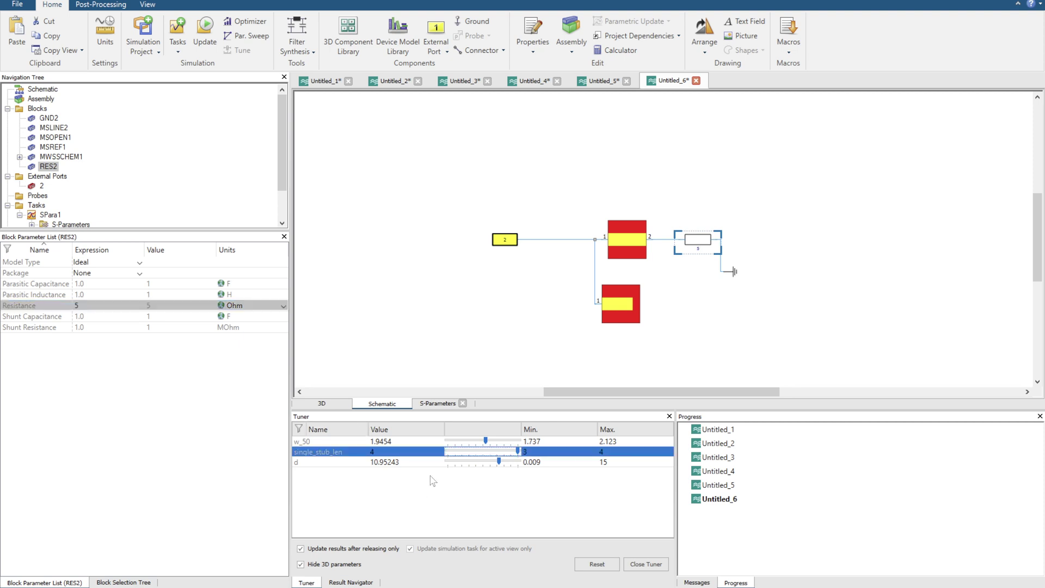
left_click(554, 451)
key("Return")
left_click_drag(498, 461, 448, 462)
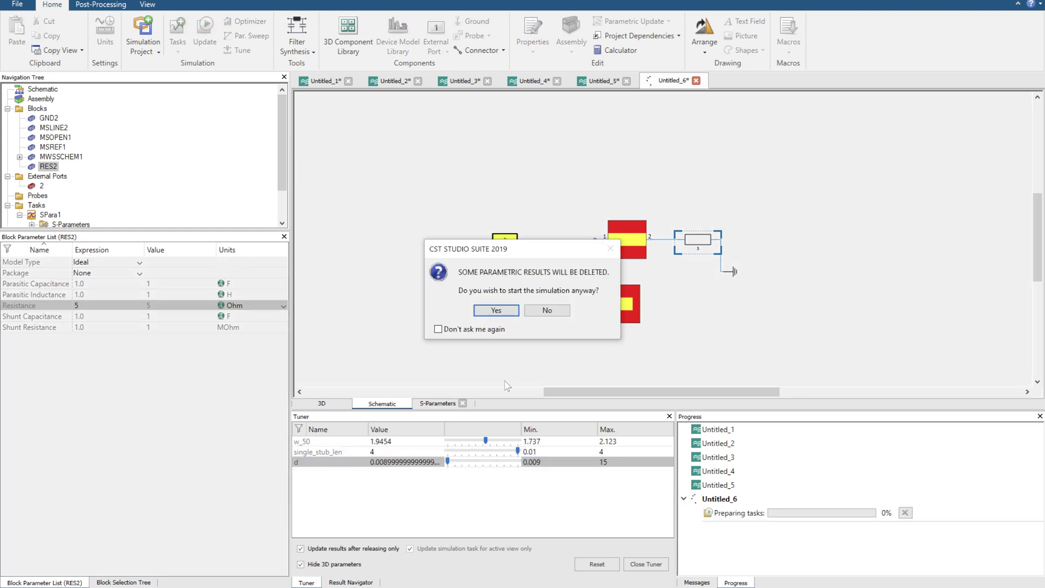
left_click(496, 310)
left_click_drag(517, 452, 395, 443)
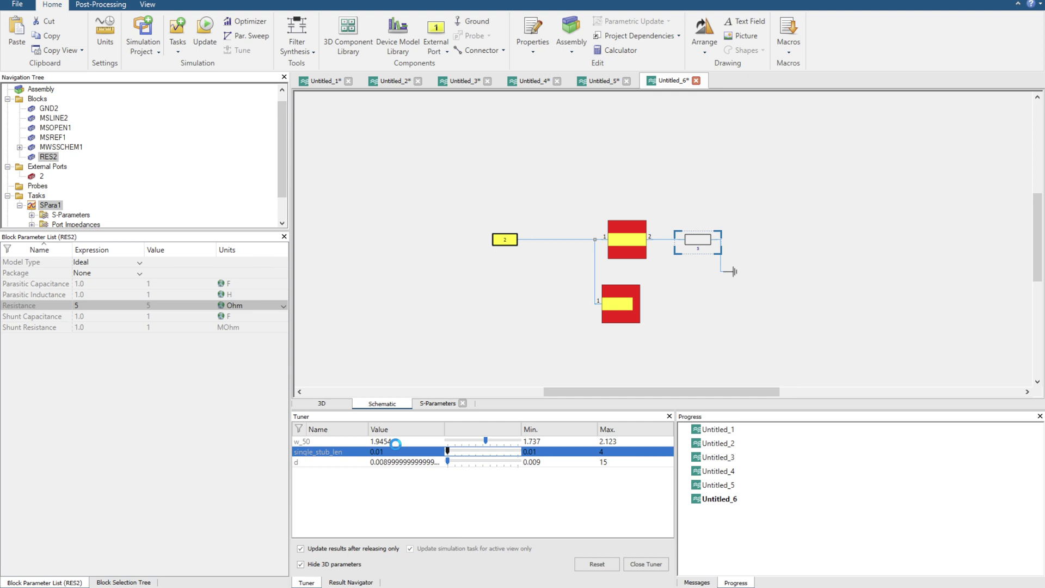
On the admittance Smith chart, set d's maximum to 2 and tune d to about 1.558.
left_click(64, 216)
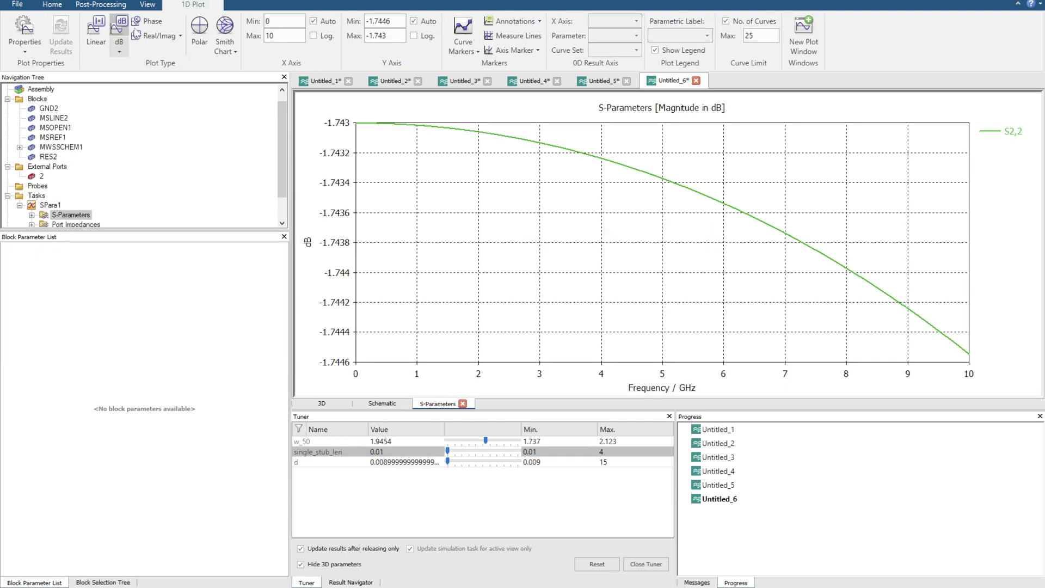
left_click(225, 27)
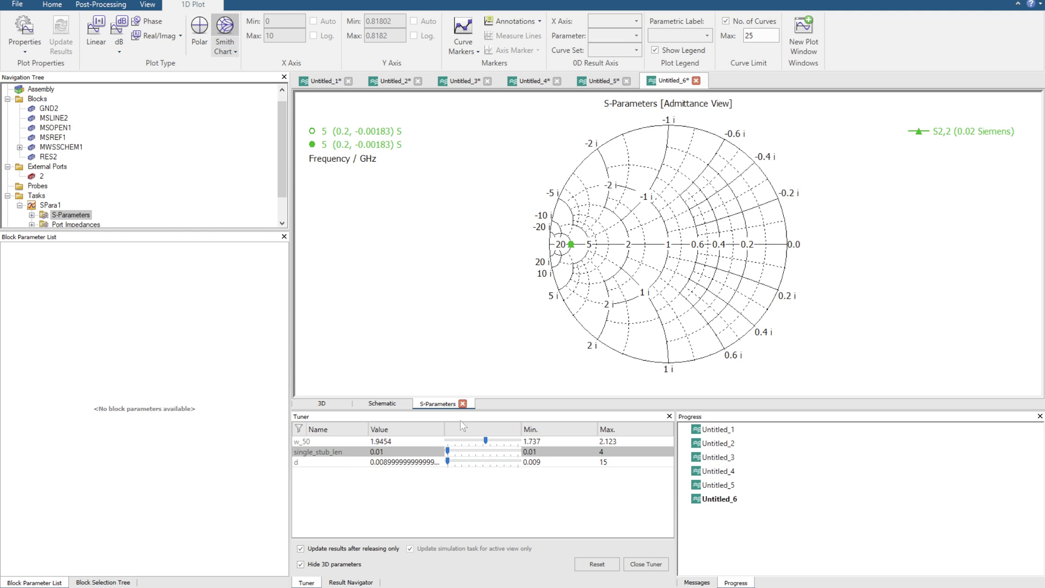
left_click_drag(447, 462, 455, 463)
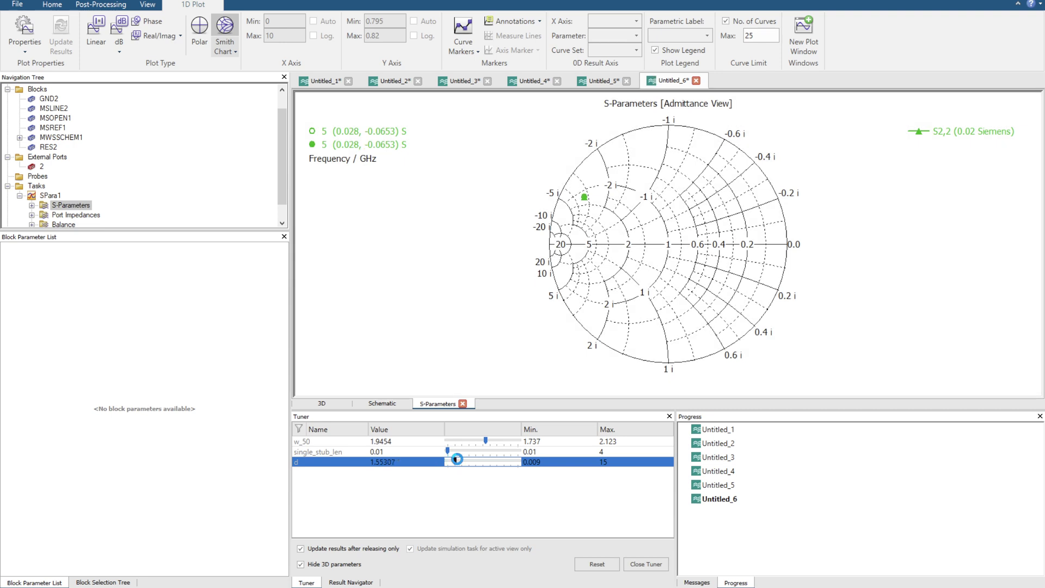
double_click(619, 465)
type("2")
key("Return")
left_click_drag(499, 464, 501, 460)
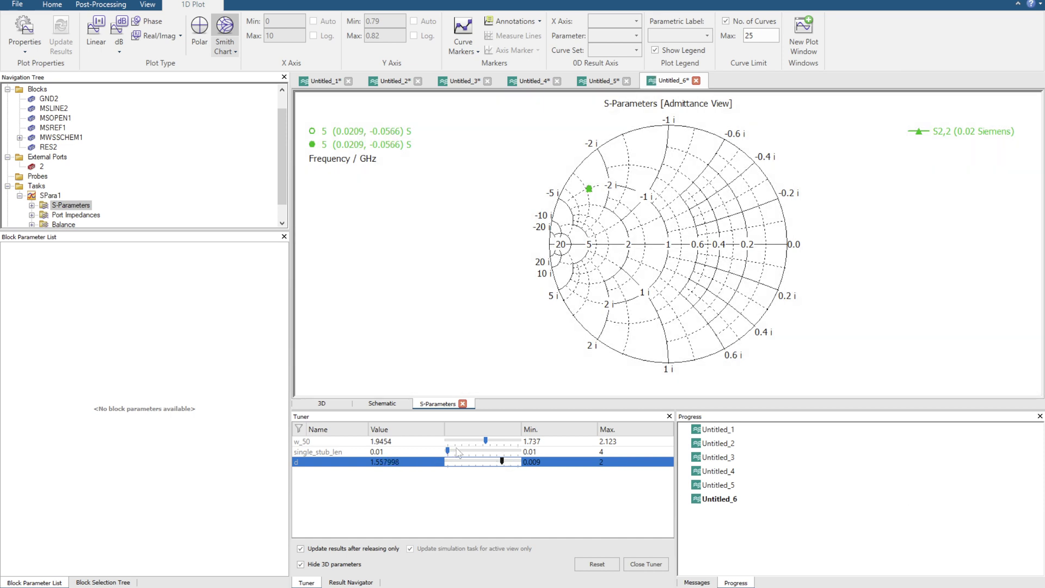
Set single_stub_len's maximum to 12, tune it to about 6.1 to centre the marker, and view in dB.
left_click(460, 452)
left_click_drag(447, 453, 506, 452)
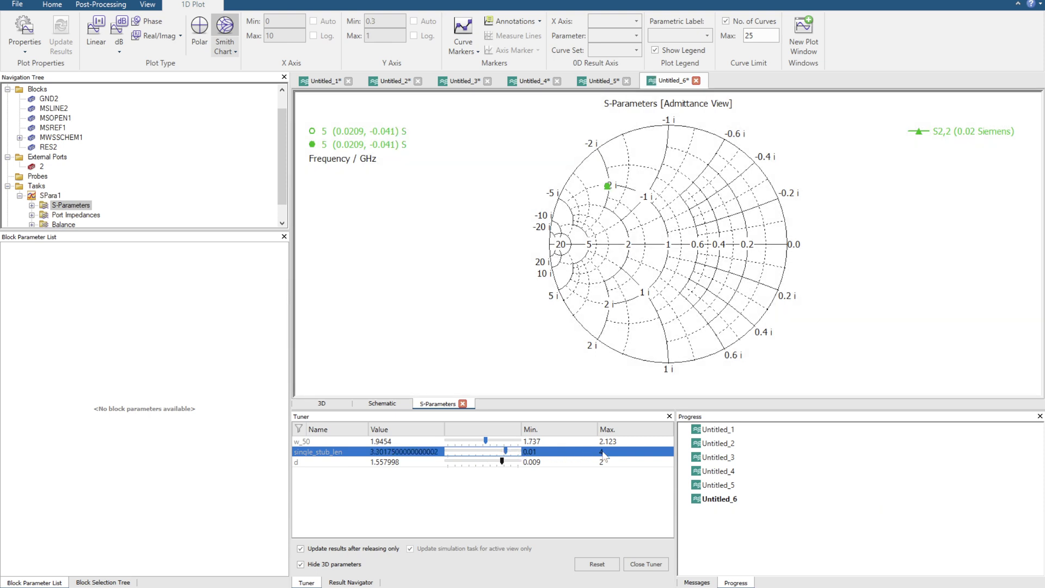
left_click(616, 453)
type("12")
key("Return")
left_click_drag(470, 452, 483, 453)
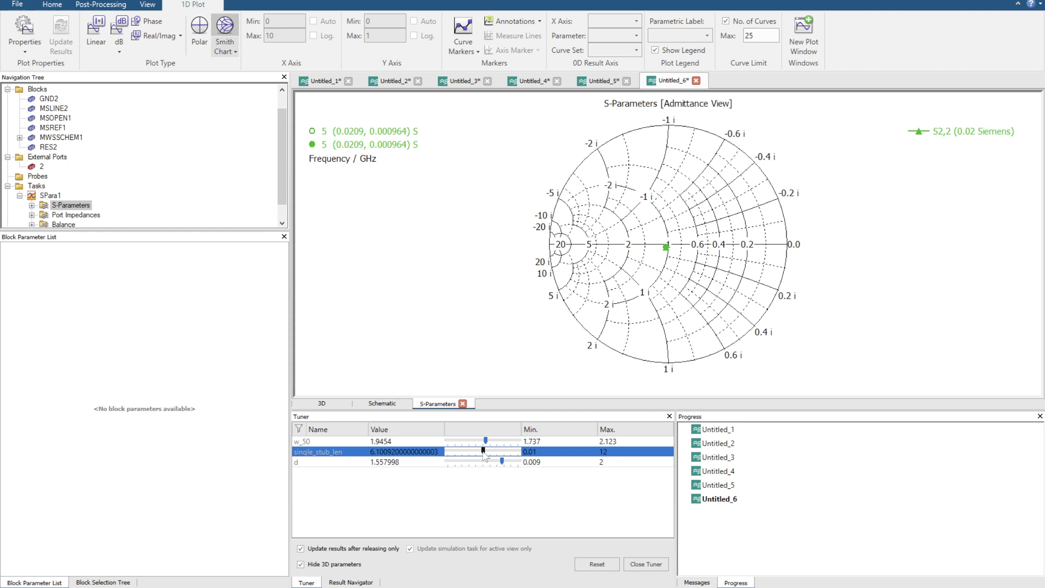
left_click(118, 28)
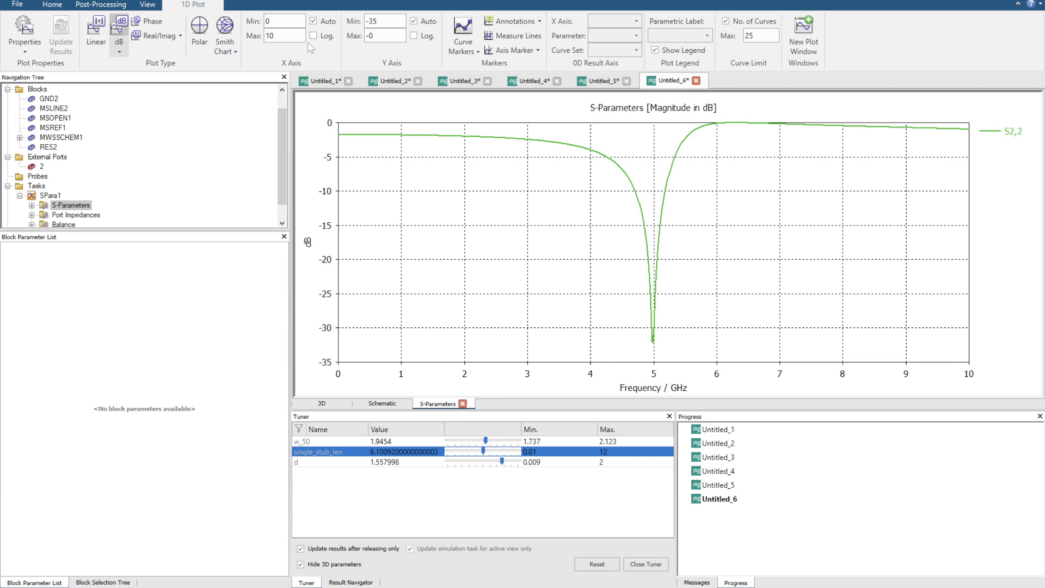
left_click(382, 403)
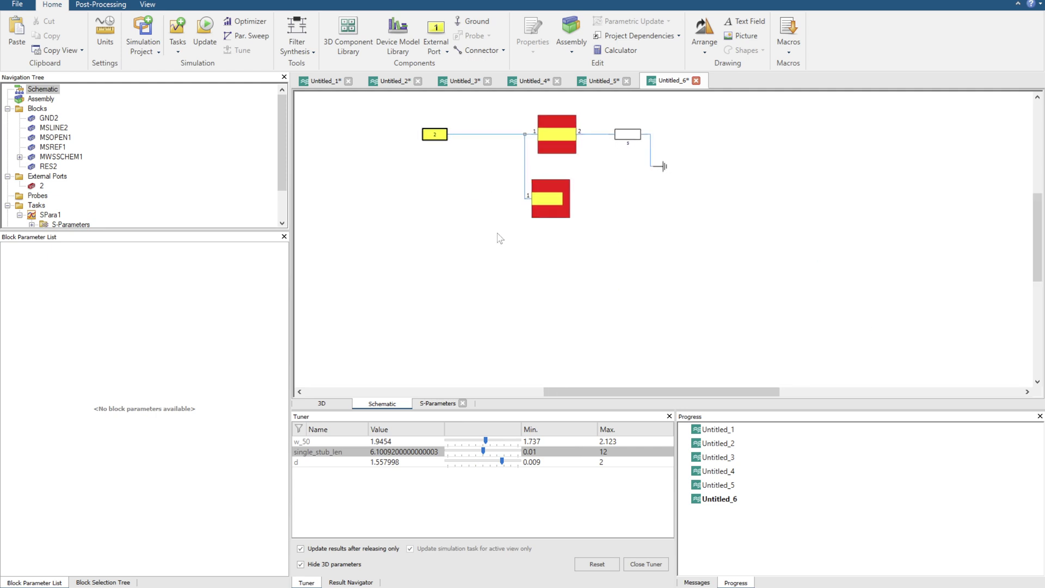
Duplicate the single-stub circuit and add a second stub at the right junction.
left_click_drag(429, 108, 741, 289)
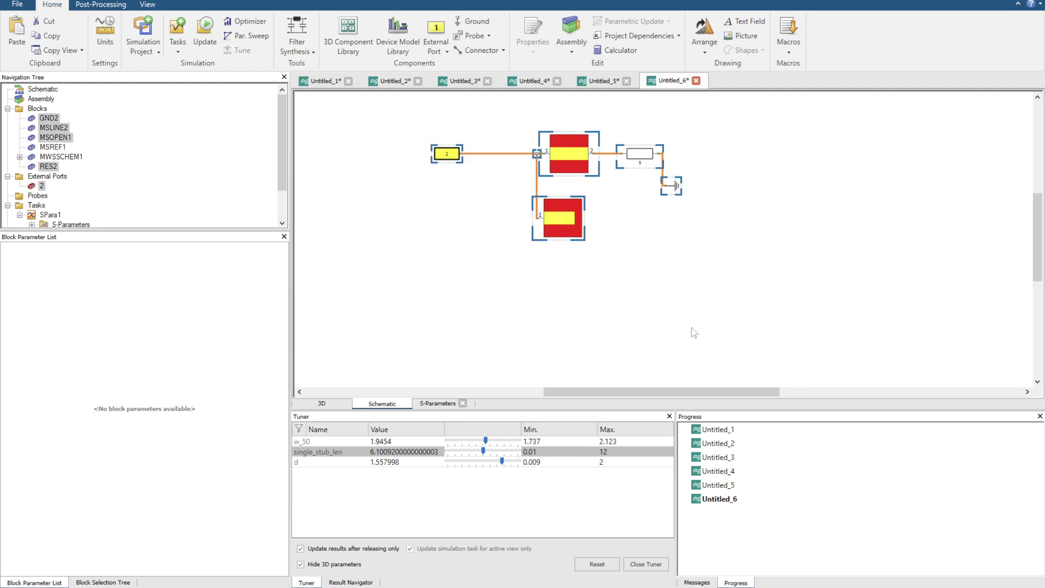
key("ctrl+c")
key("ctrl+v")
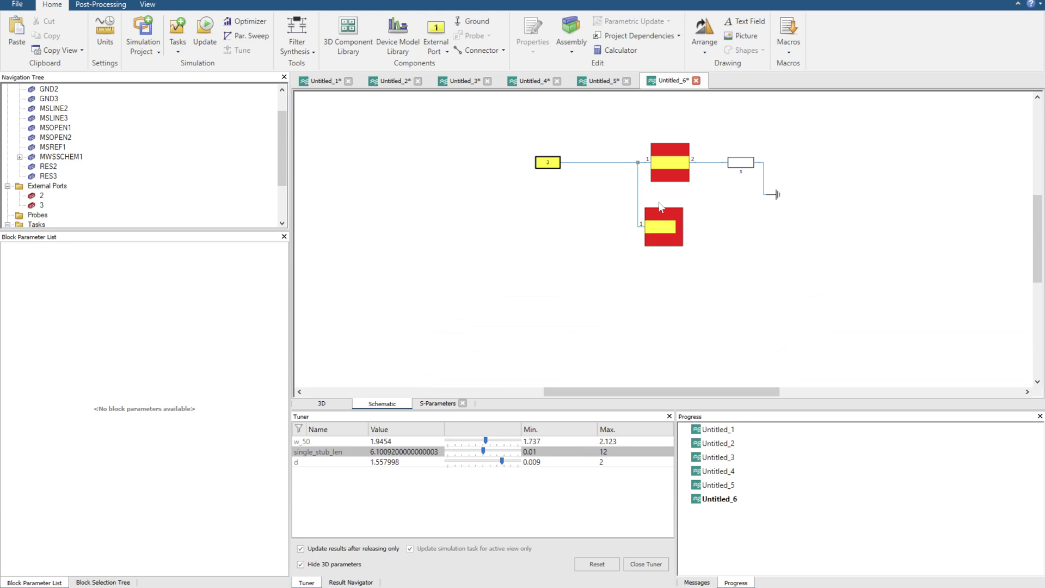
left_click_drag(615, 164, 690, 261)
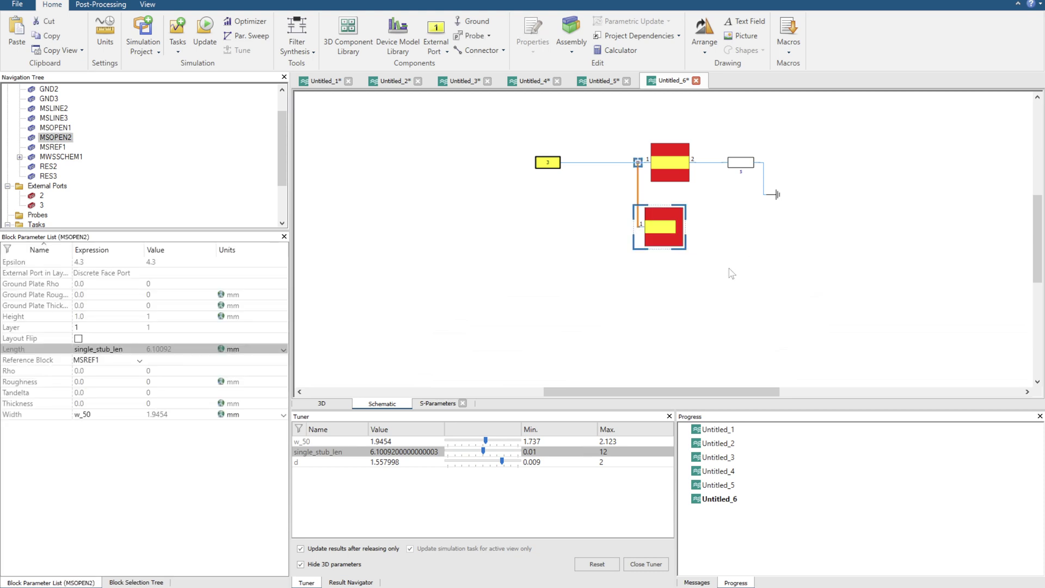
key("ctrl+c")
key("ctrl+v")
left_click(746, 251)
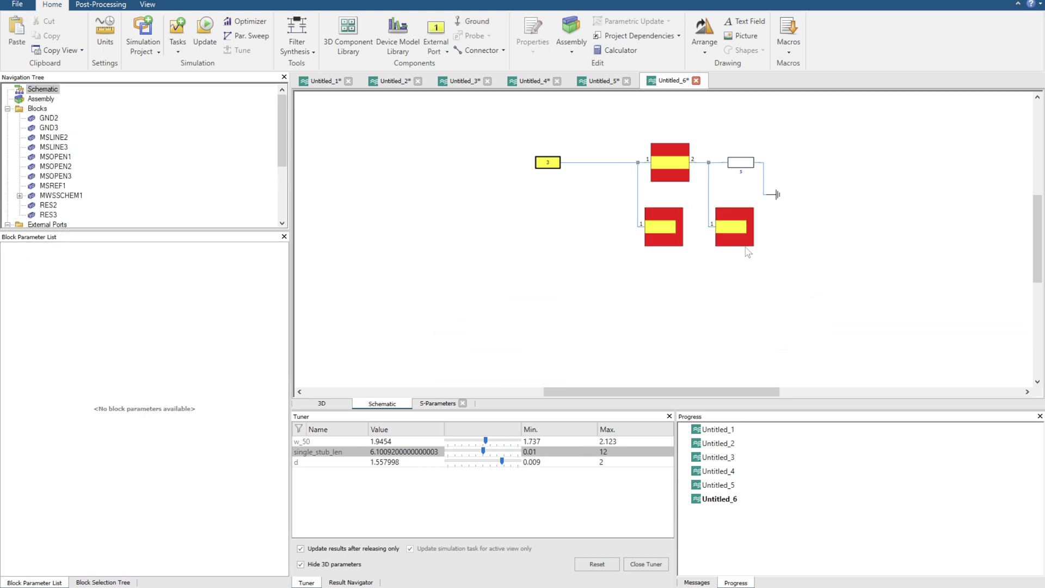
Set the top transmission line MSLINE3's length to 12.
left_click(670, 162)
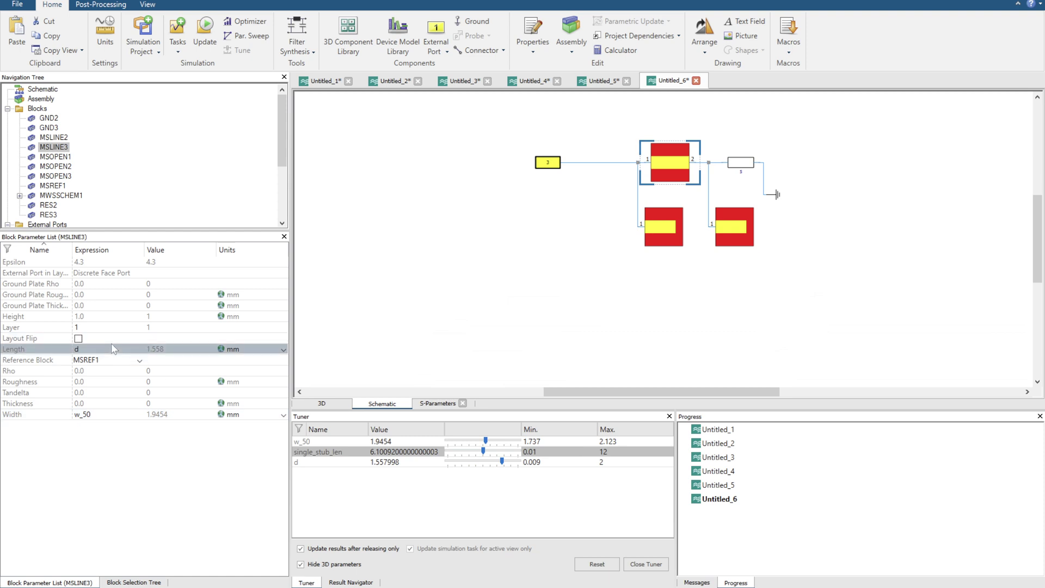
left_click(112, 349)
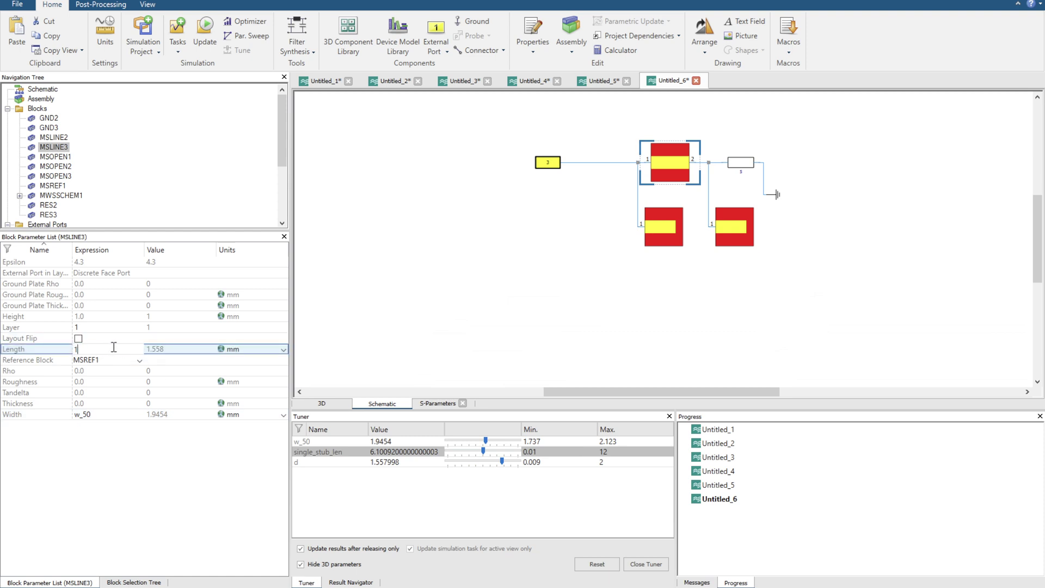
type("10")
key("BackSpace")
type("2")
key("Return")
Set the right stub MSOPEN3's length to load_stub_len, starting at 0.01.
left_click(650, 240)
left_click(724, 232)
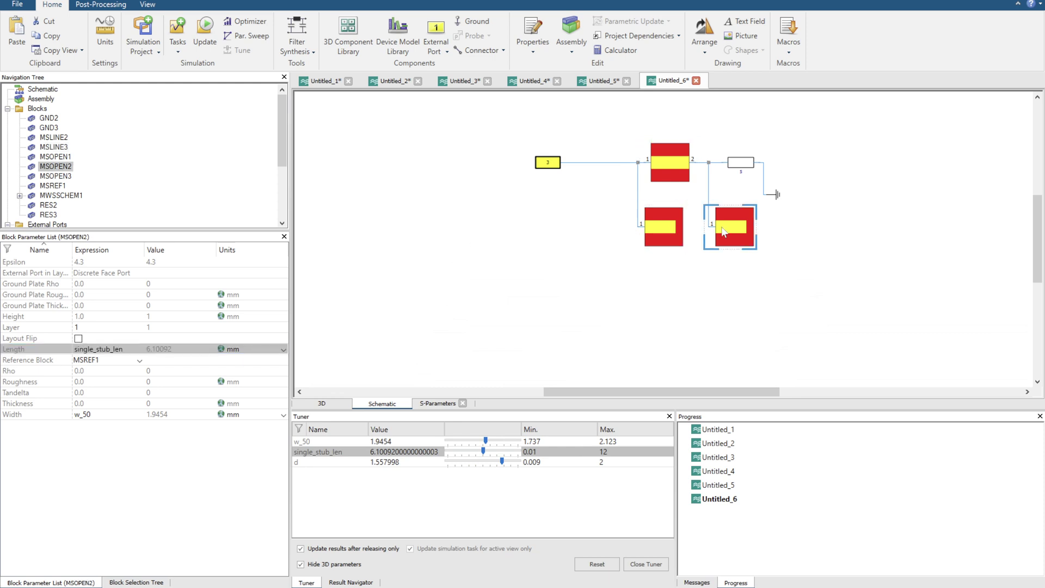
left_click(92, 349)
left_click(92, 349)
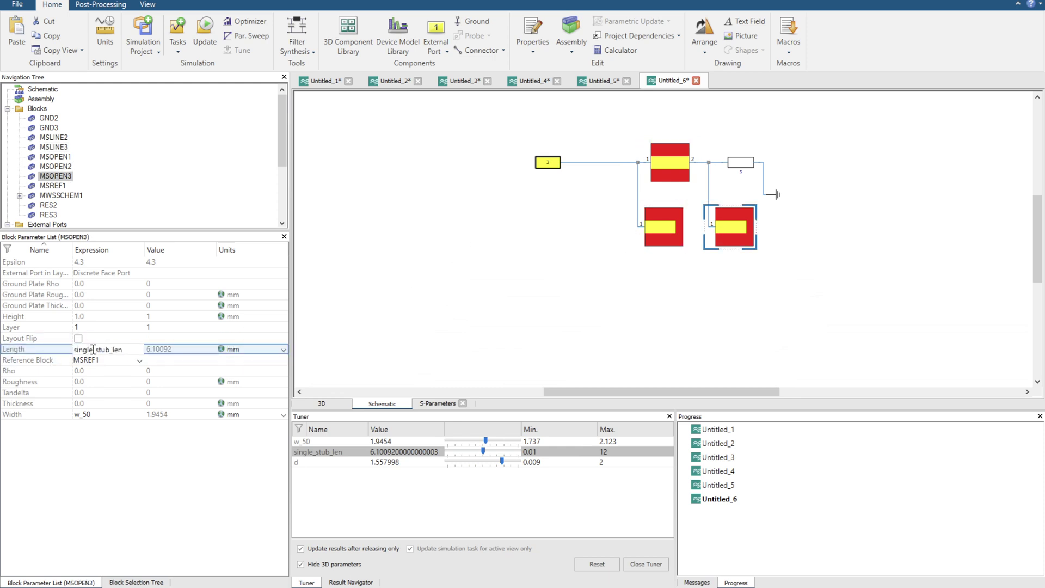
left_click_drag(92, 349, 72, 346)
type("load")
key("Return")
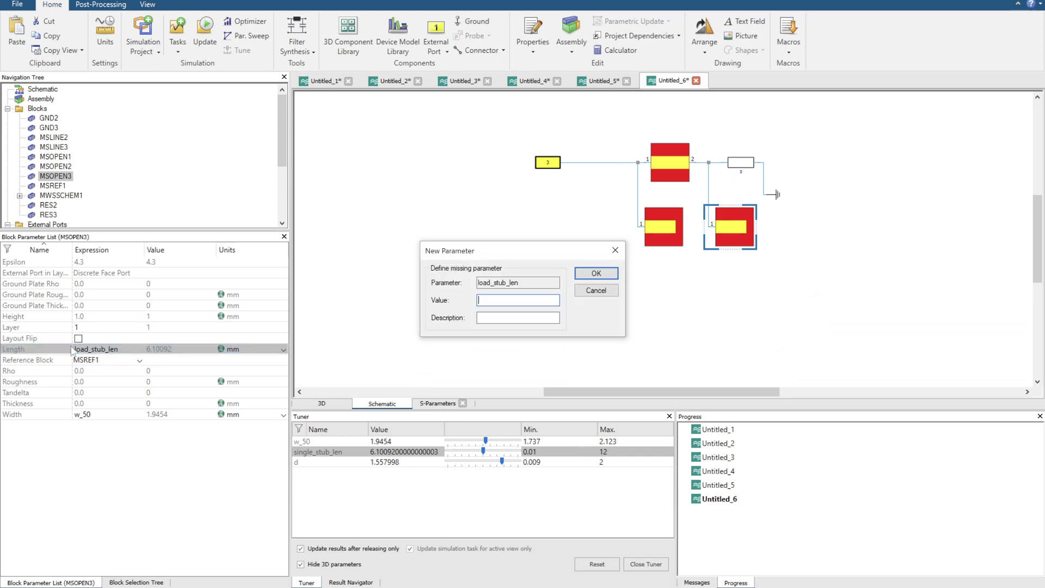
type("0.01")
key("Return")
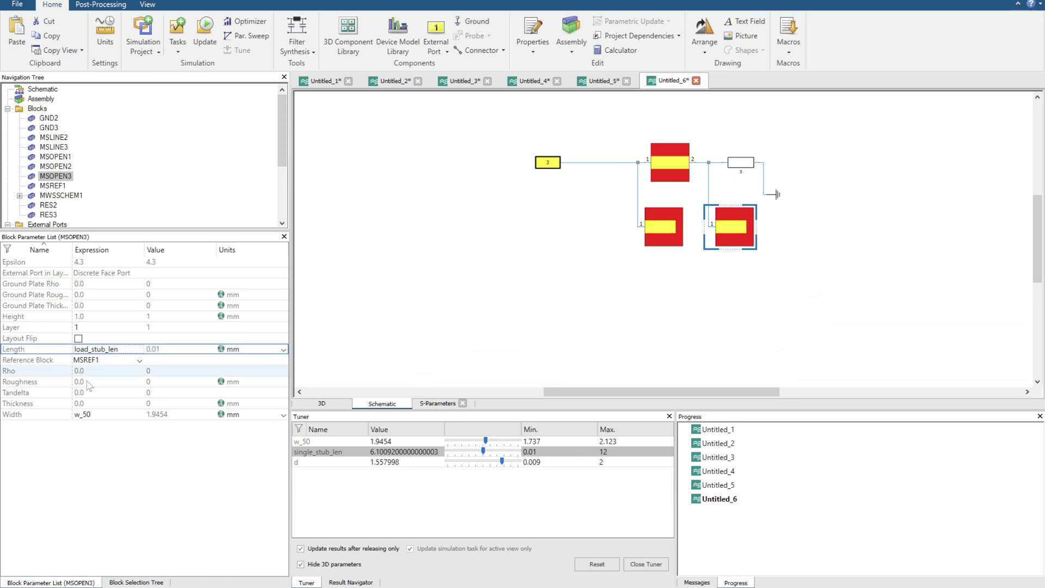
Set the left stub MSOPEN2's length to source_stub_len, starting at 0.01.
left_click(647, 221)
left_click(111, 349)
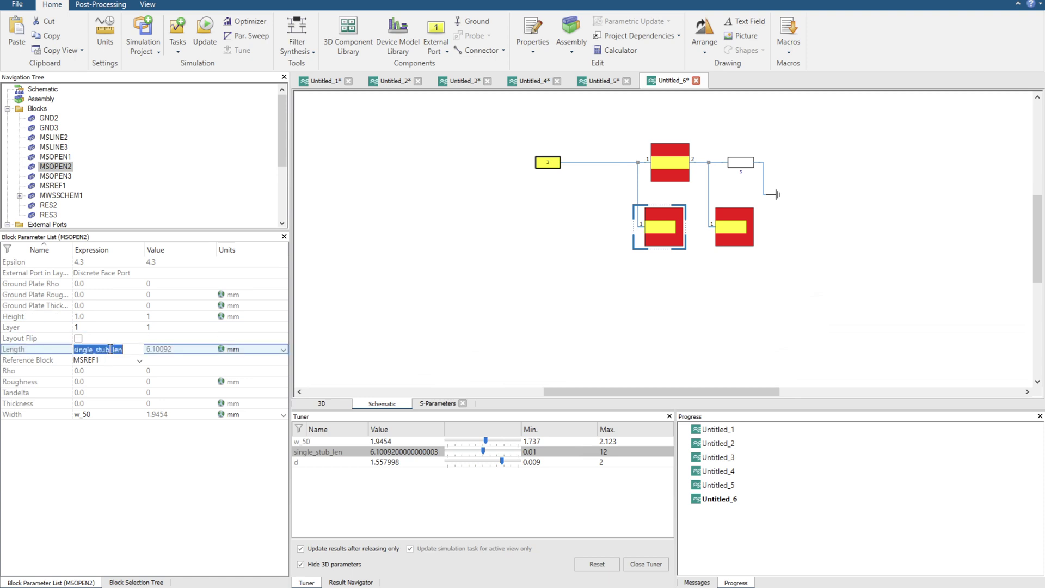
type("source_stub_len")
key("Return")
type("0.01")
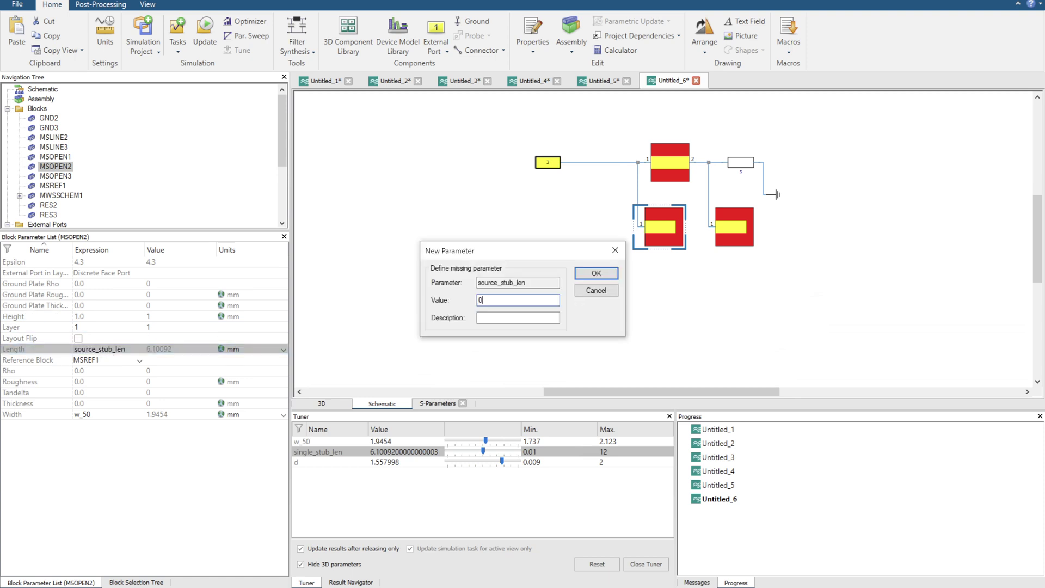
key("Return")
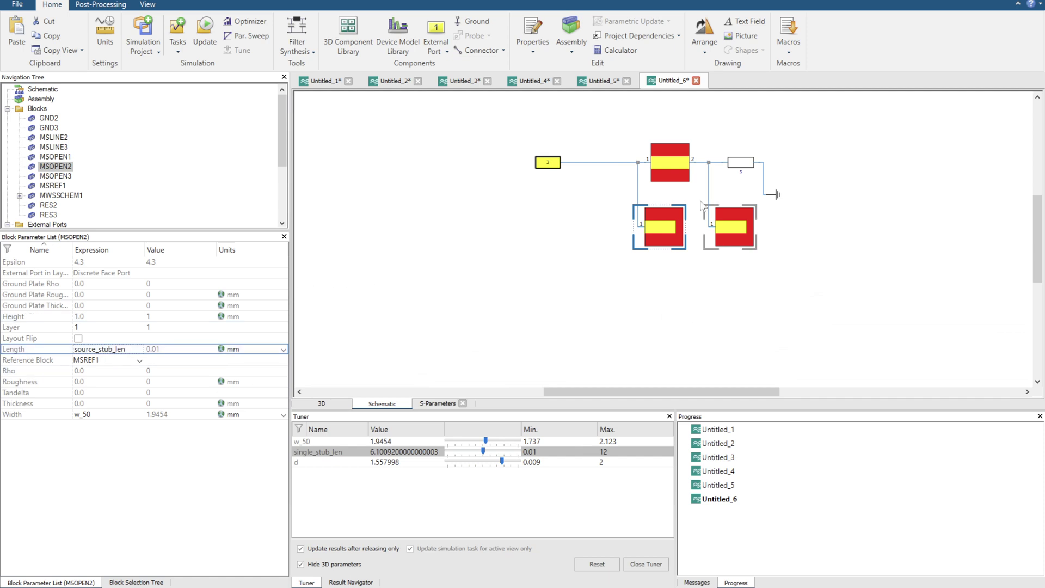
Set the copied load resistor RES3 to 150 Ω.
left_click(740, 162)
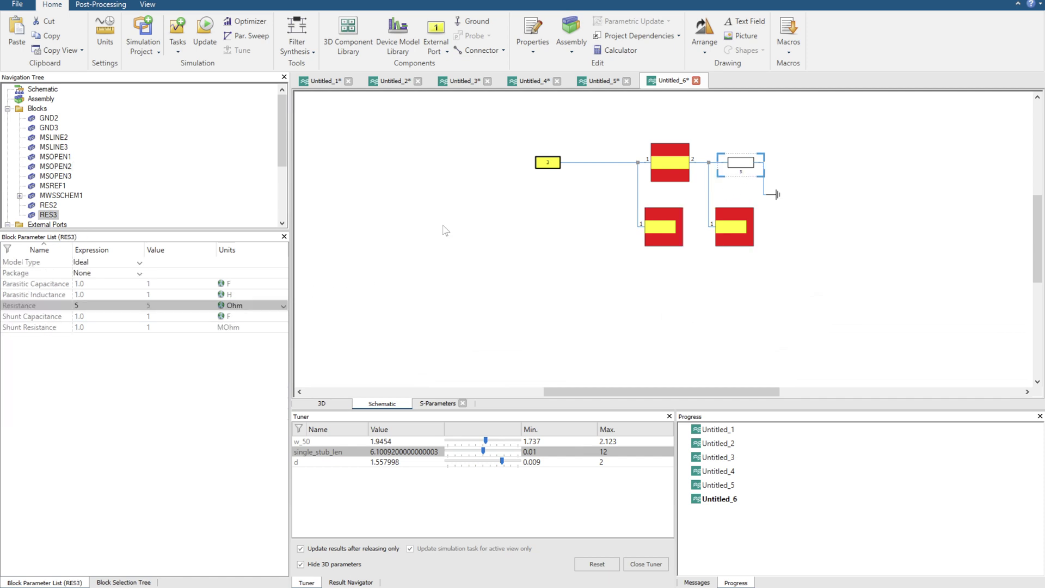
left_click(82, 305)
type("0")
key("Return")
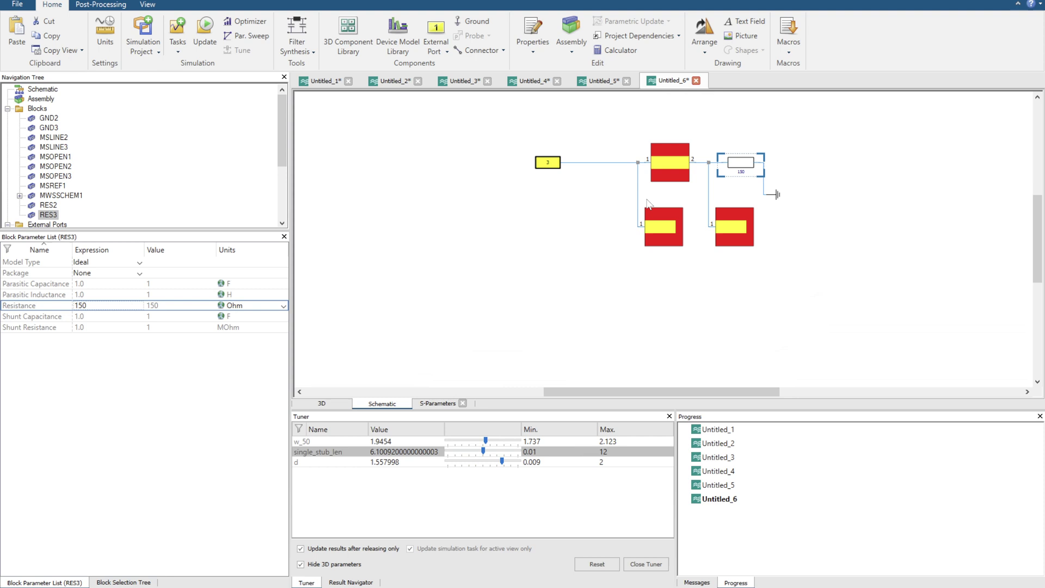
Make port 3's reference impedance Constant in SPara1 and rerun the simulation.
scroll(31, 171, "down", 3)
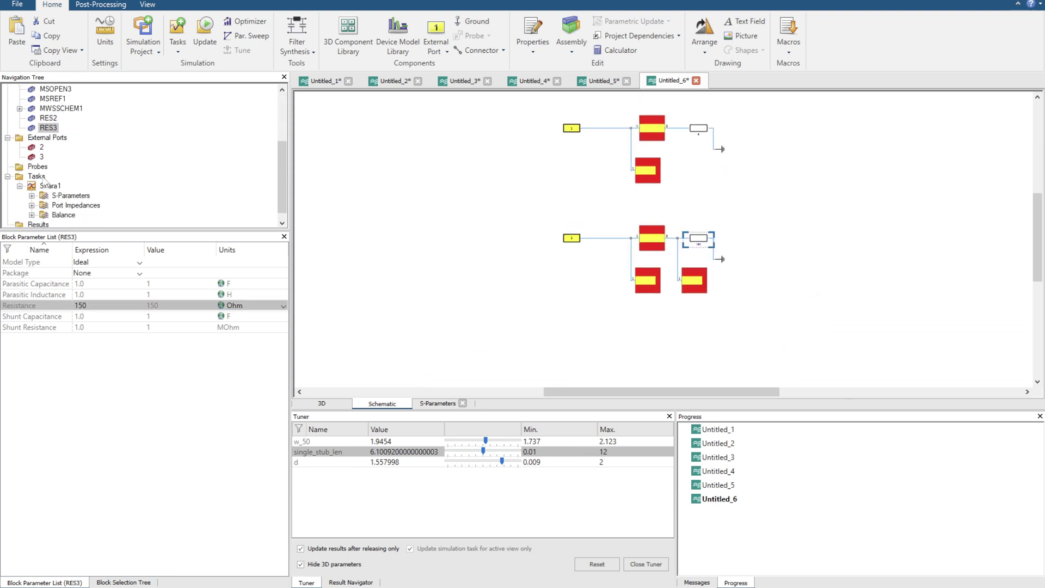
left_click(50, 185)
left_click(185, 275)
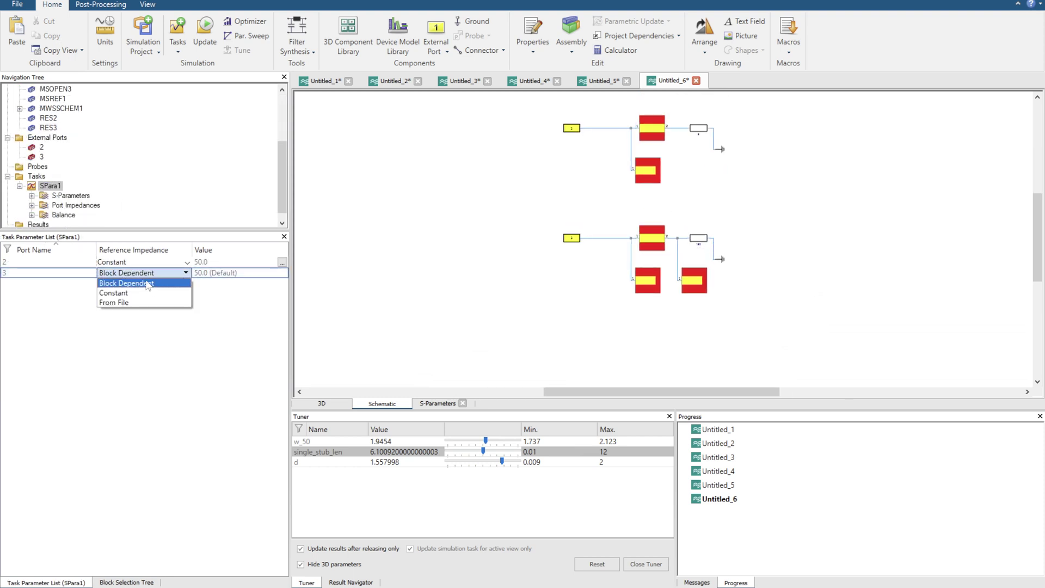
left_click(140, 292)
left_click(451, 268)
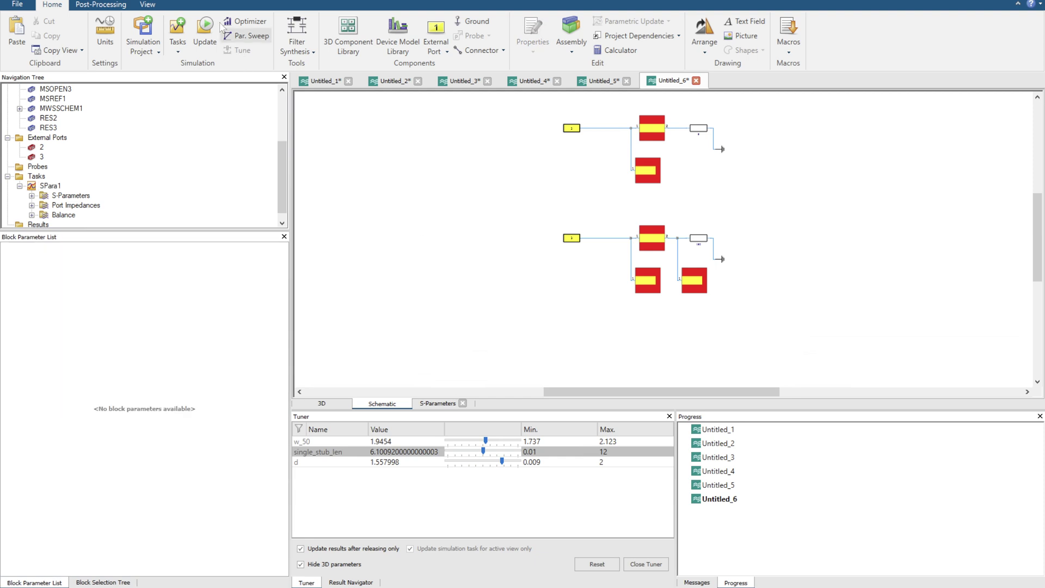
left_click(204, 38)
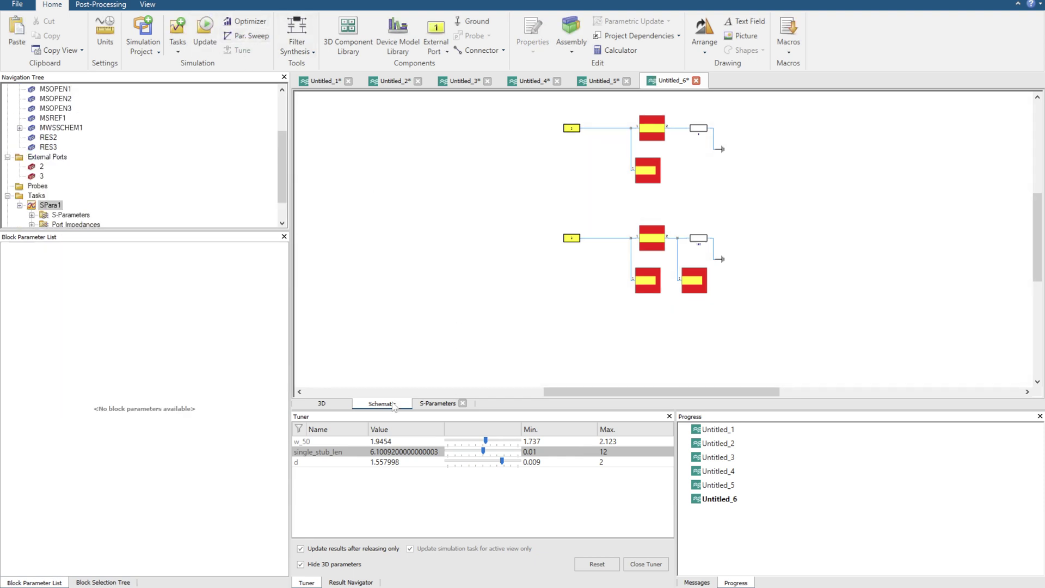
Show the S2,2 and S3,3 curves on an admittance Smith chart, then close the Tuner.
left_click(428, 403)
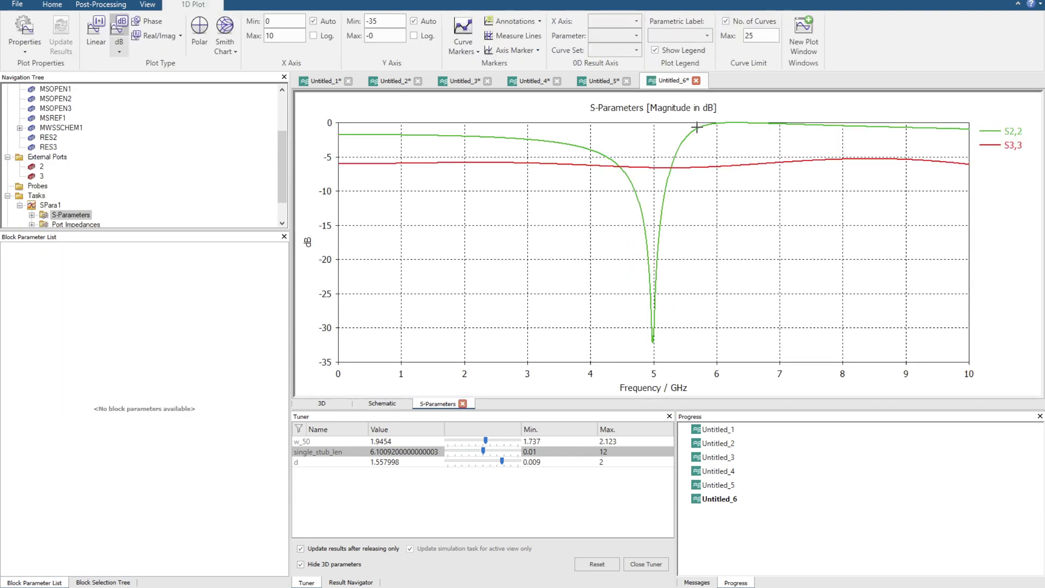
left_click(696, 127)
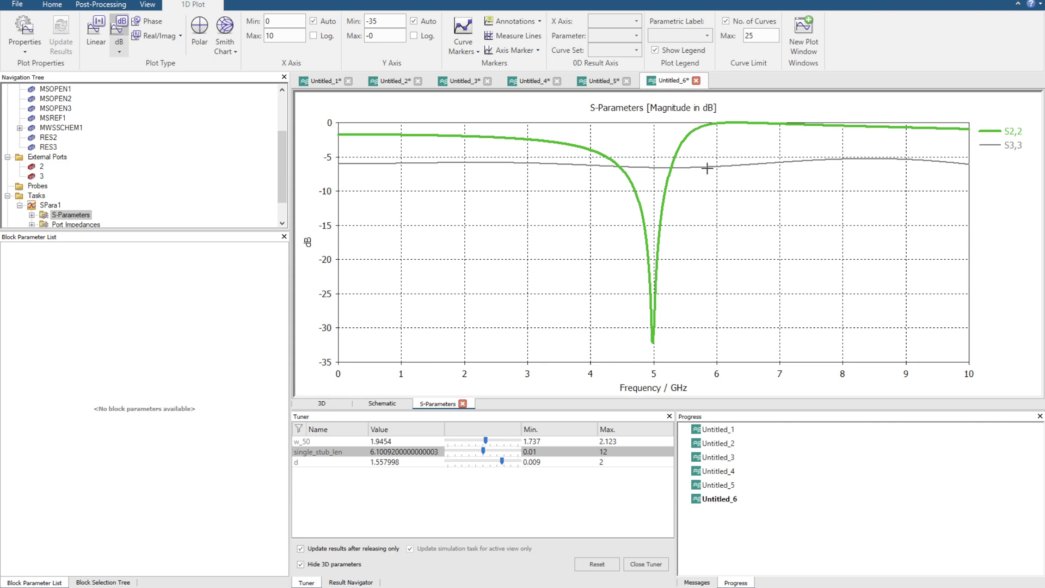
left_click(707, 167)
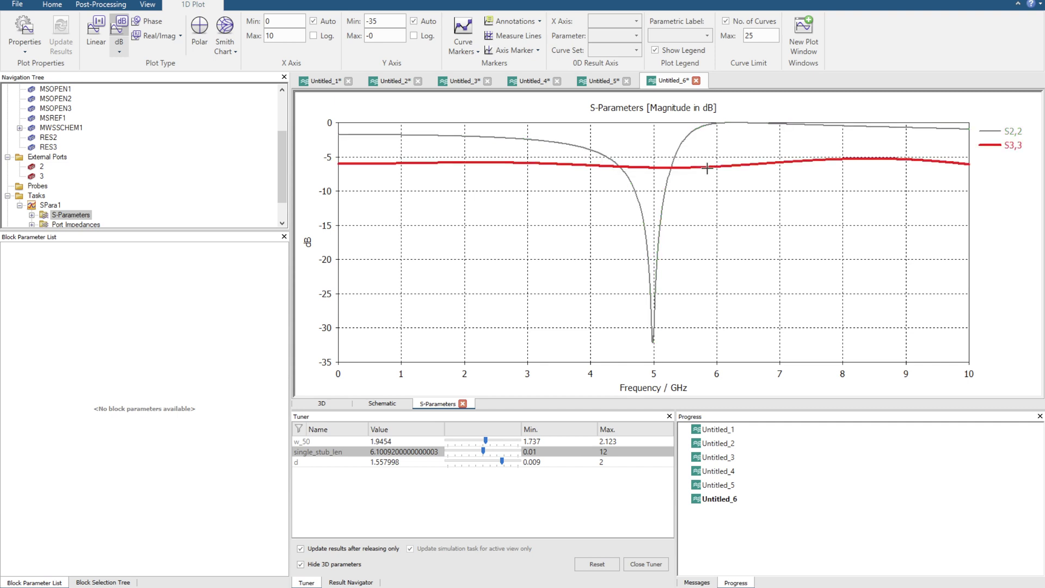
left_click(225, 30)
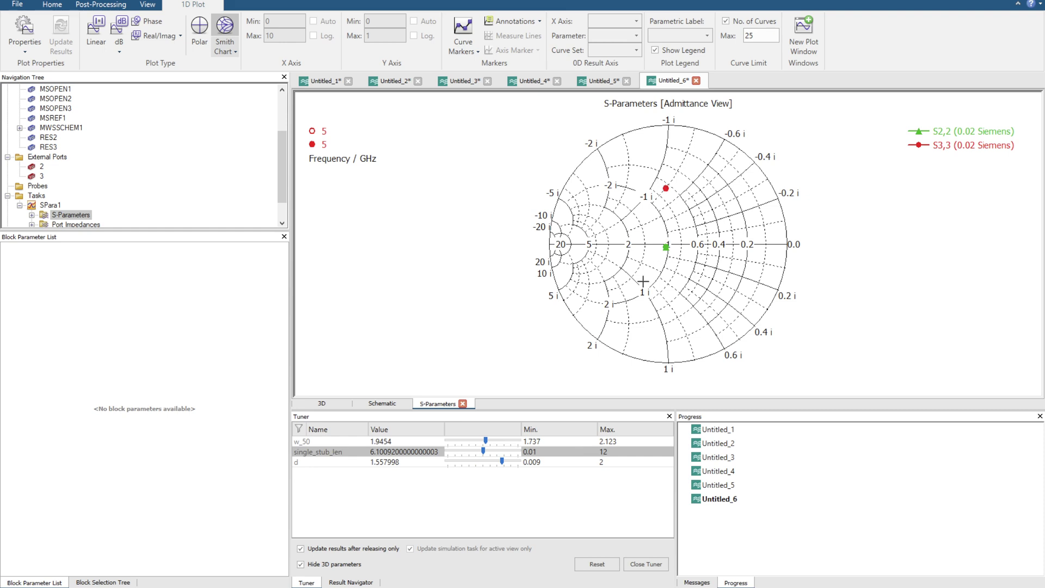
left_click(645, 564)
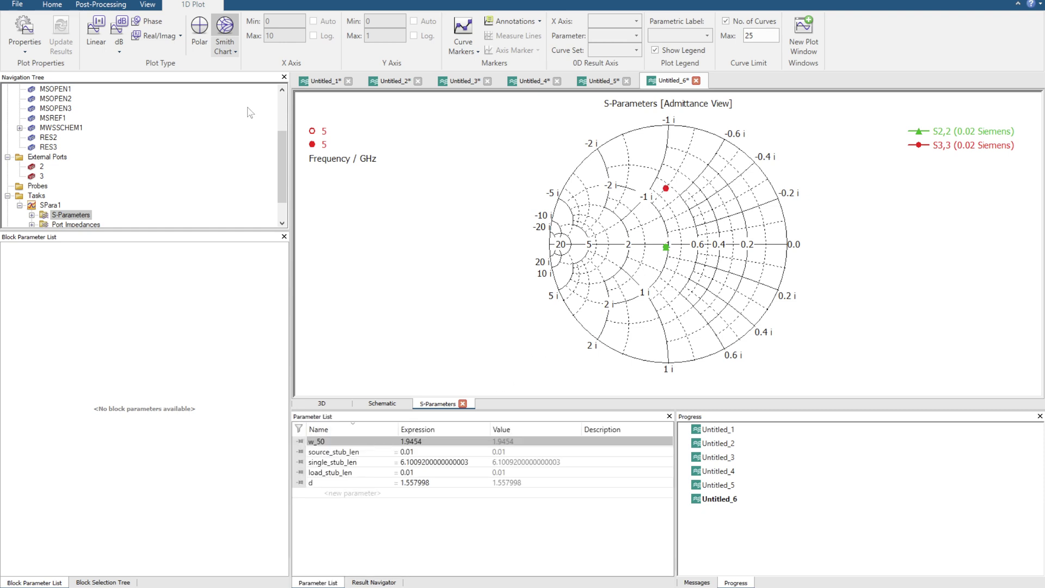
Raise load_stub_len's maximum to 12 in the Tuner and tune it to about 2.575.
left_click(52, 4)
left_click(239, 51)
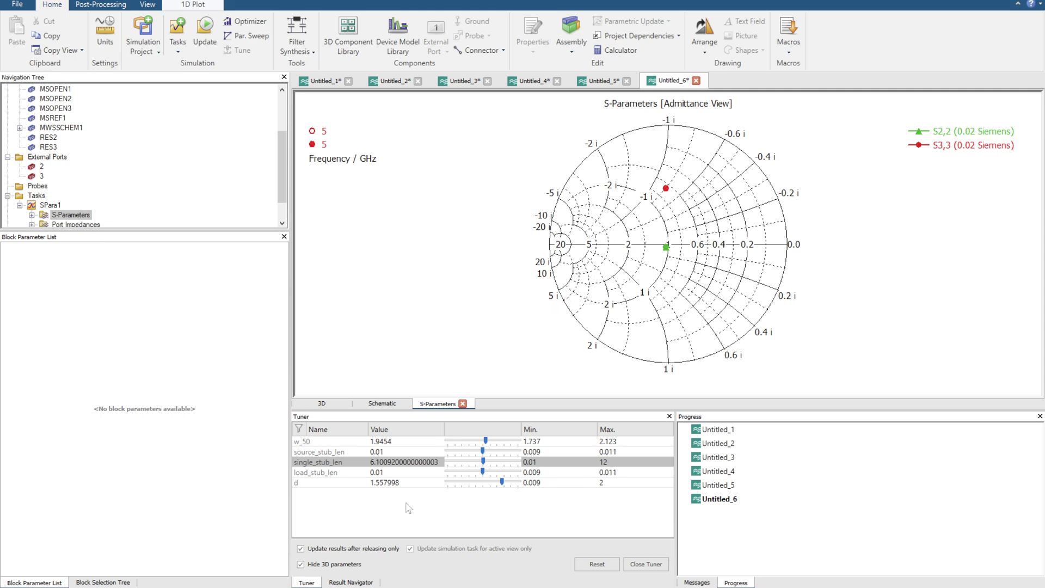
left_click(354, 472)
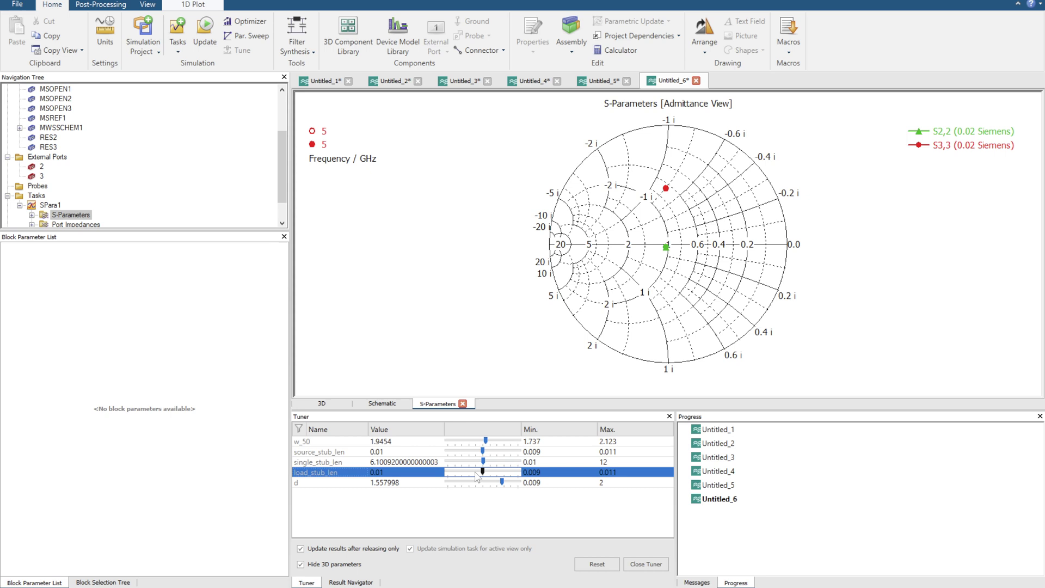
double_click(606, 472)
type("12")
key("Return")
left_click_drag(452, 473, 463, 475)
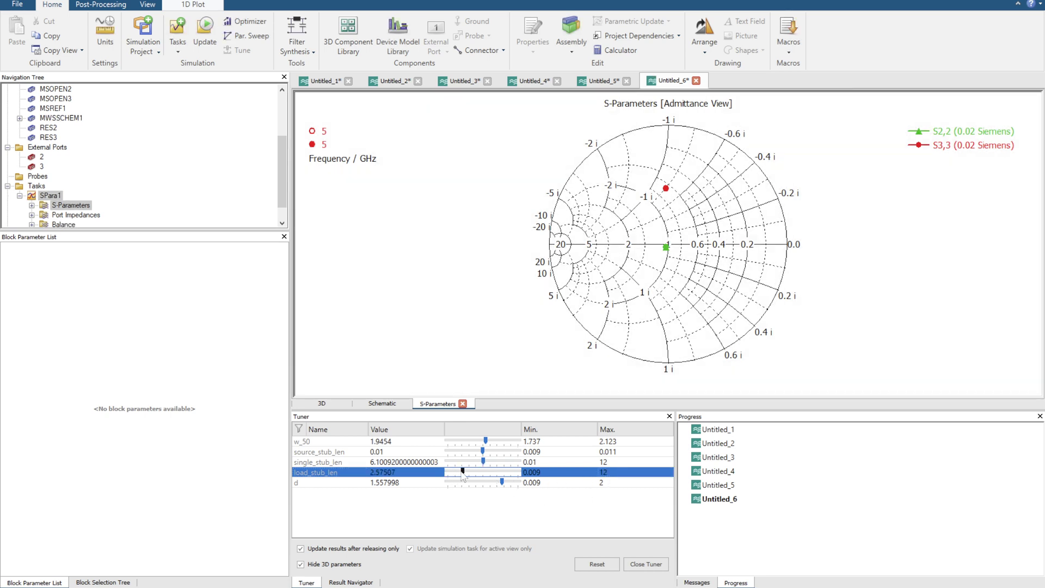
In the schematic, check stub MSOPEN3's length (2.57507 mm) and the RES3 resistor.
left_click(397, 407)
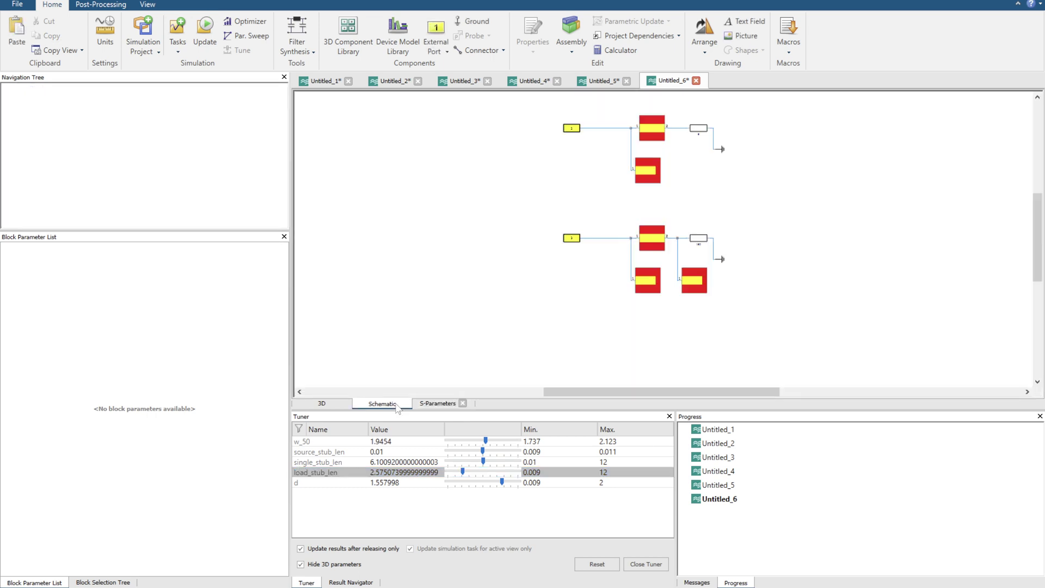
left_click(677, 285)
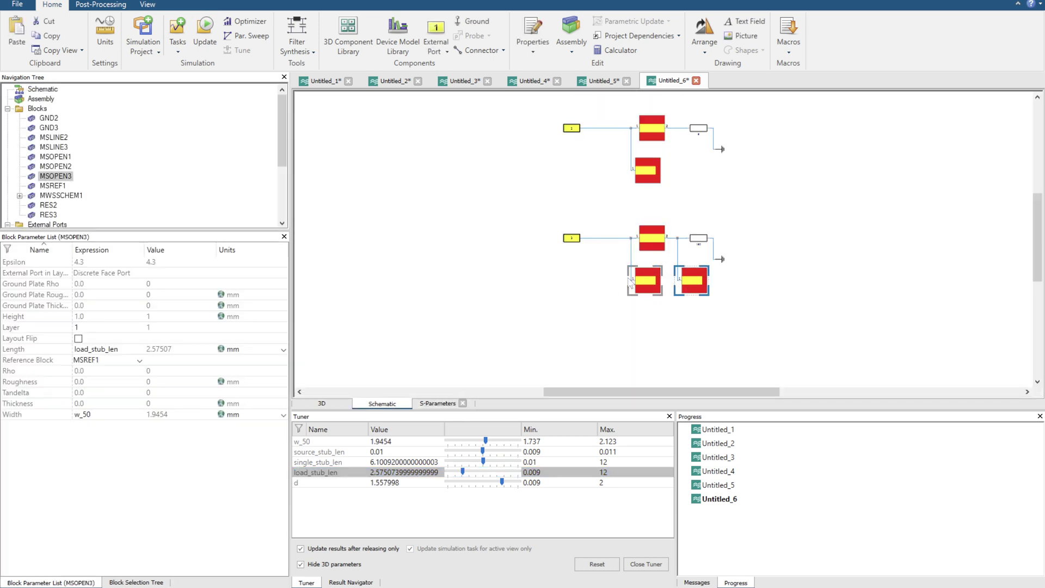
left_click(101, 349)
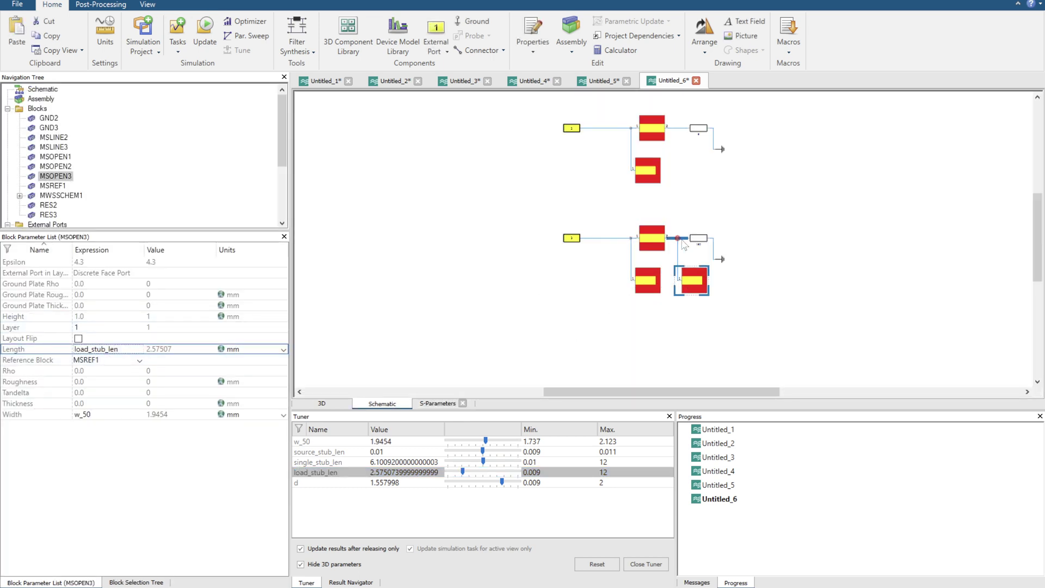
left_click(699, 239)
Inspect MSLINE3 and MSOPEN2, rerun the simulation and show the S-Parameters results.
left_click(661, 241)
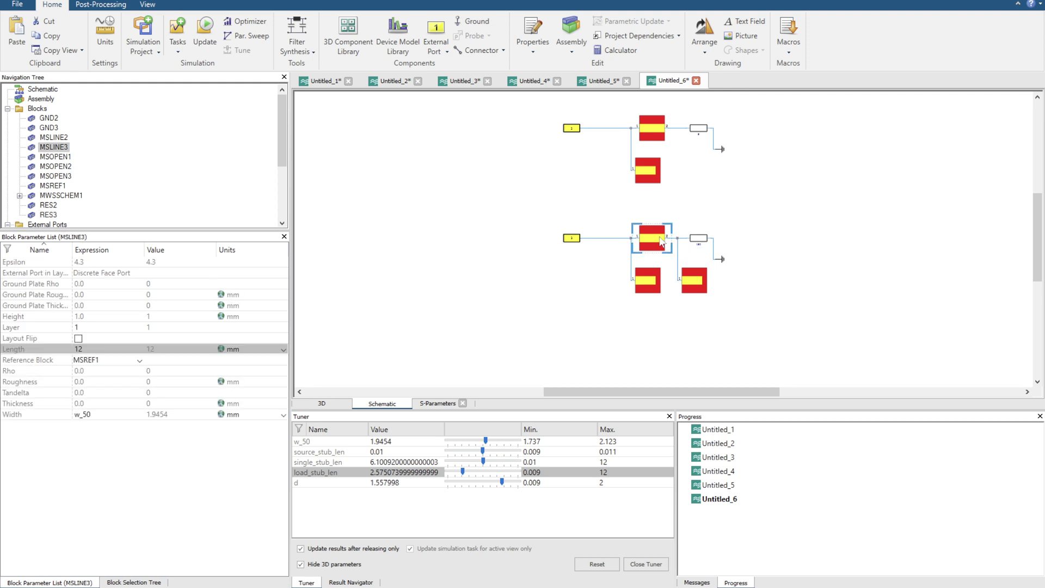
left_click(655, 287)
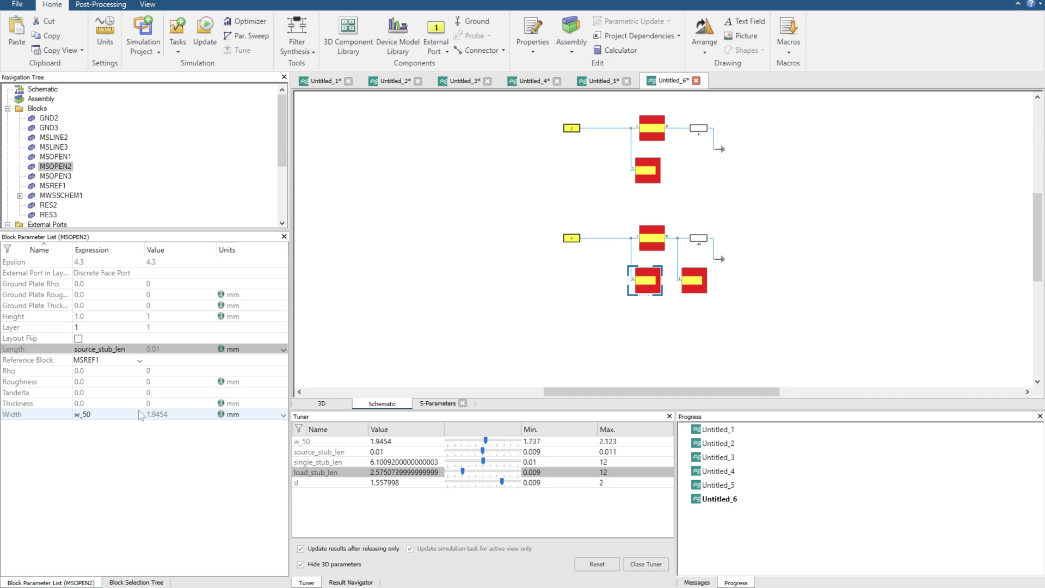
left_click(204, 36)
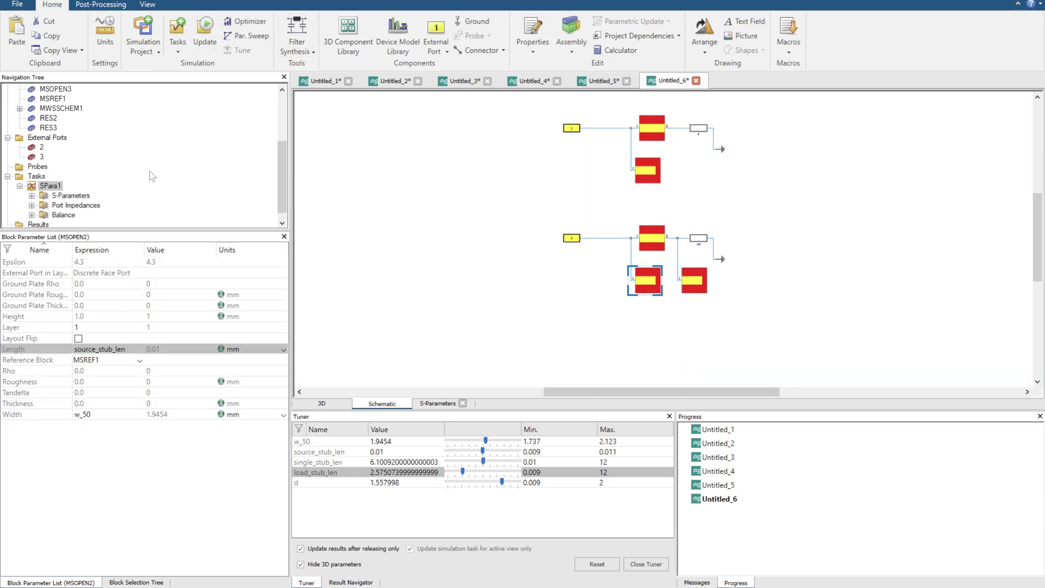
left_click(90, 196)
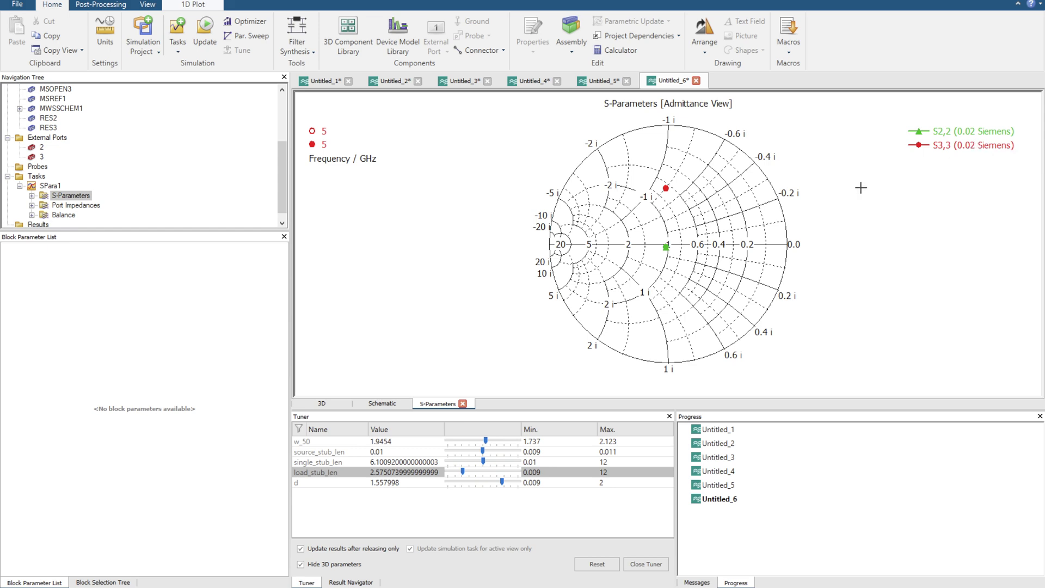
Tune load_stub_len to about 11.616 and source_stub_len to about 0.009794.
left_click_drag(463, 472, 516, 472)
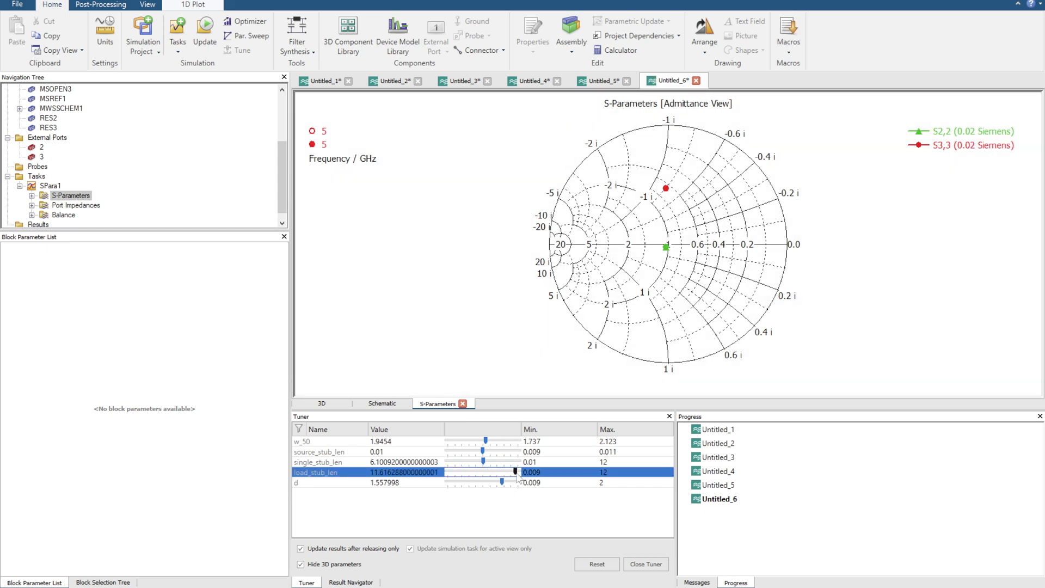
left_click(486, 446)
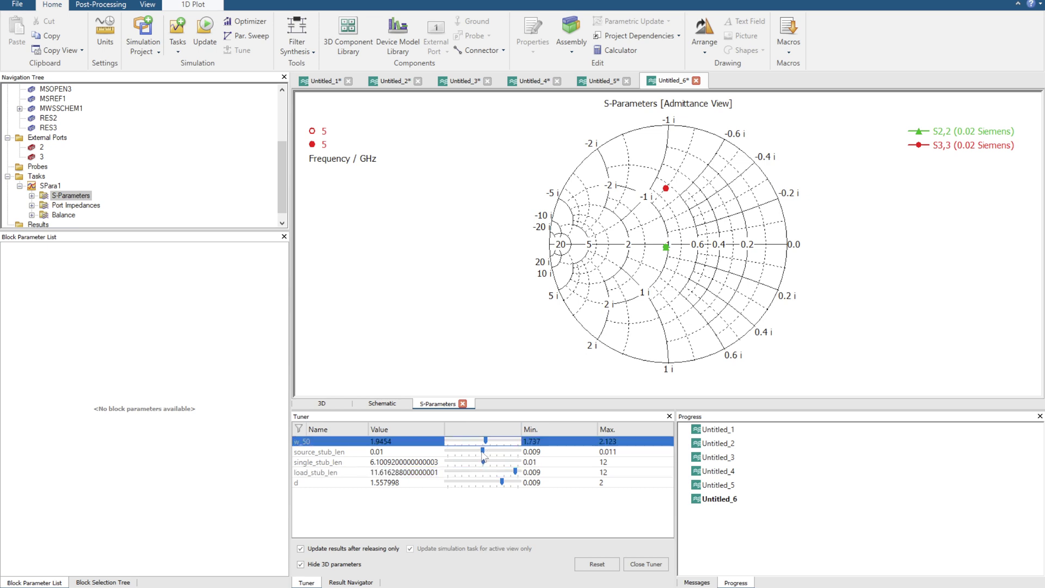
mouse_move(483, 453)
left_mouse_down()
mouse_move(505, 457)
mouse_move(475, 457)
left_mouse_up()
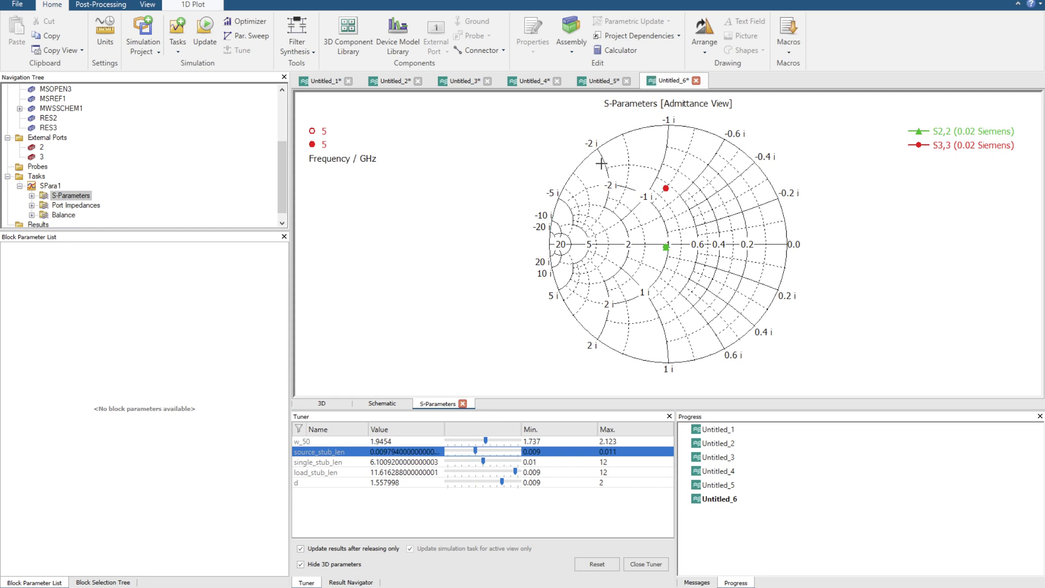
left_click(49, 186)
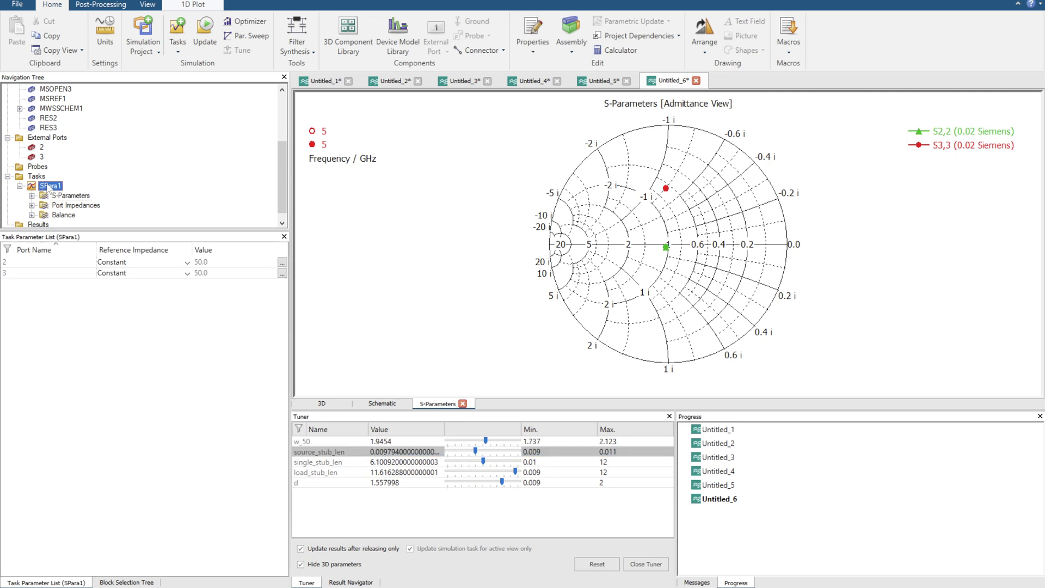
left_click(36, 177)
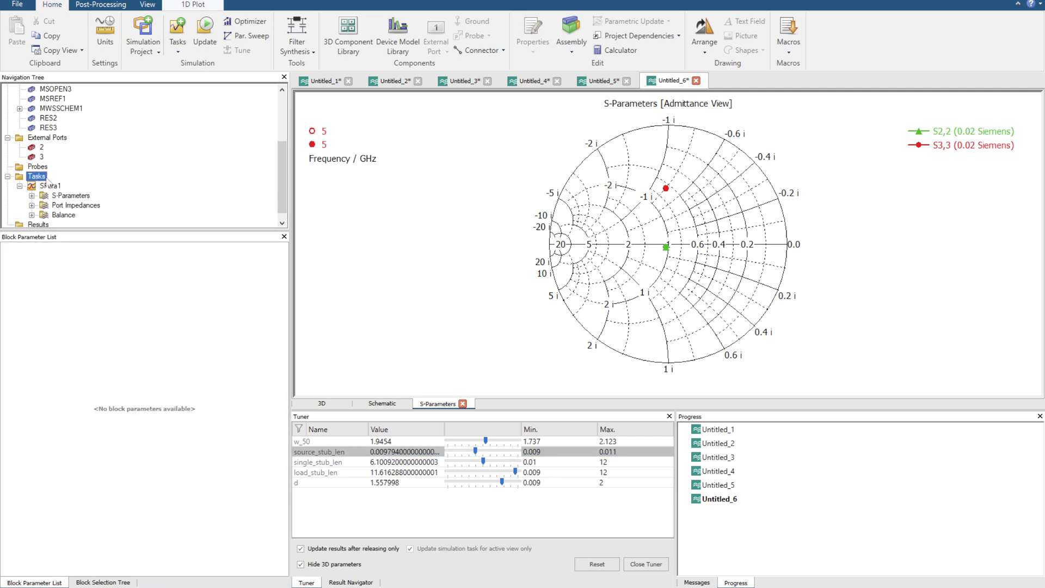
left_click(49, 186)
Close the Tuner and set the MSLINE3 line length to 4.
left_click(383, 403)
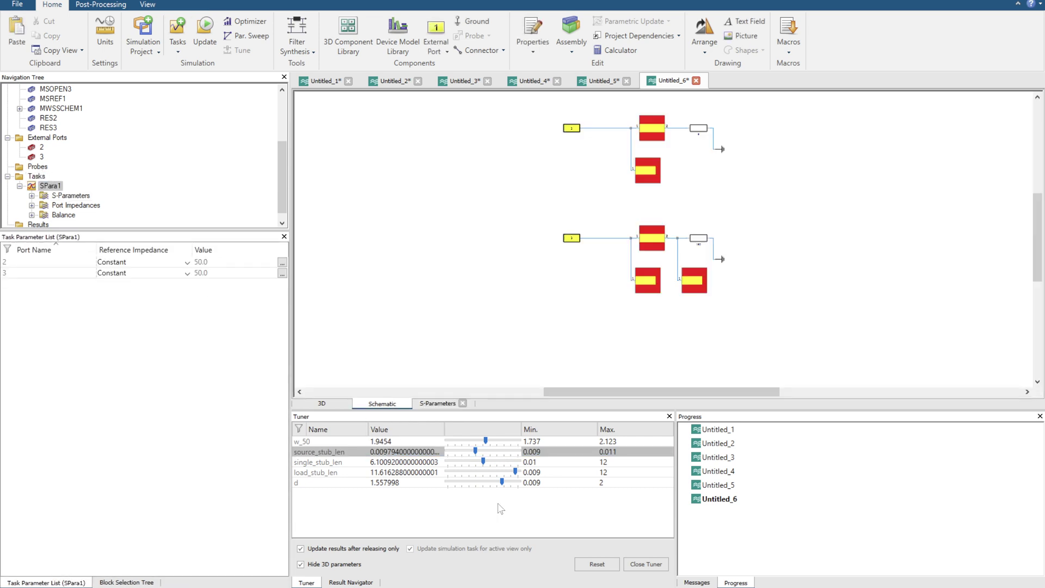
left_click(646, 564)
left_click(651, 238)
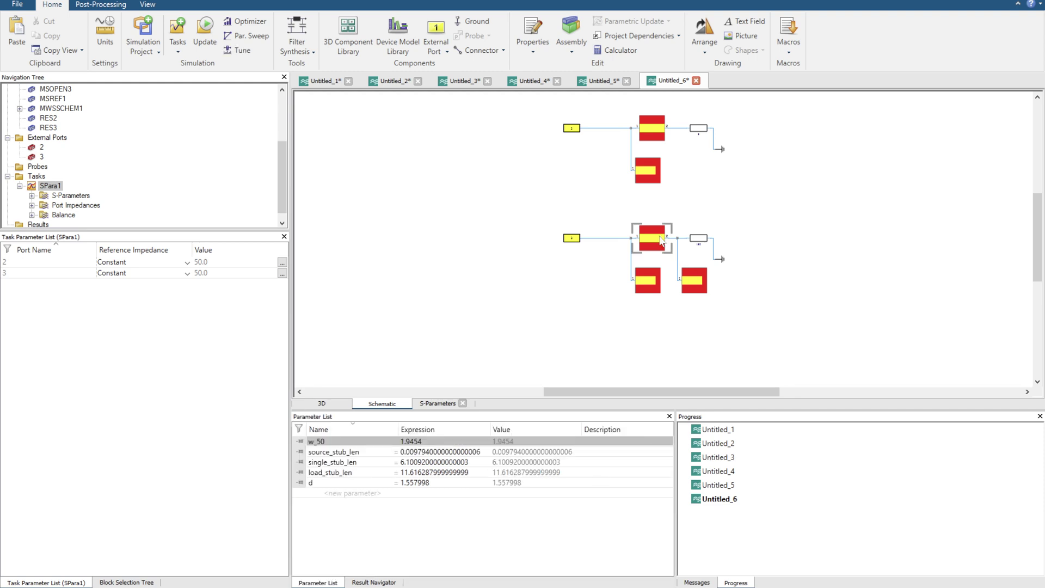
left_click(94, 349)
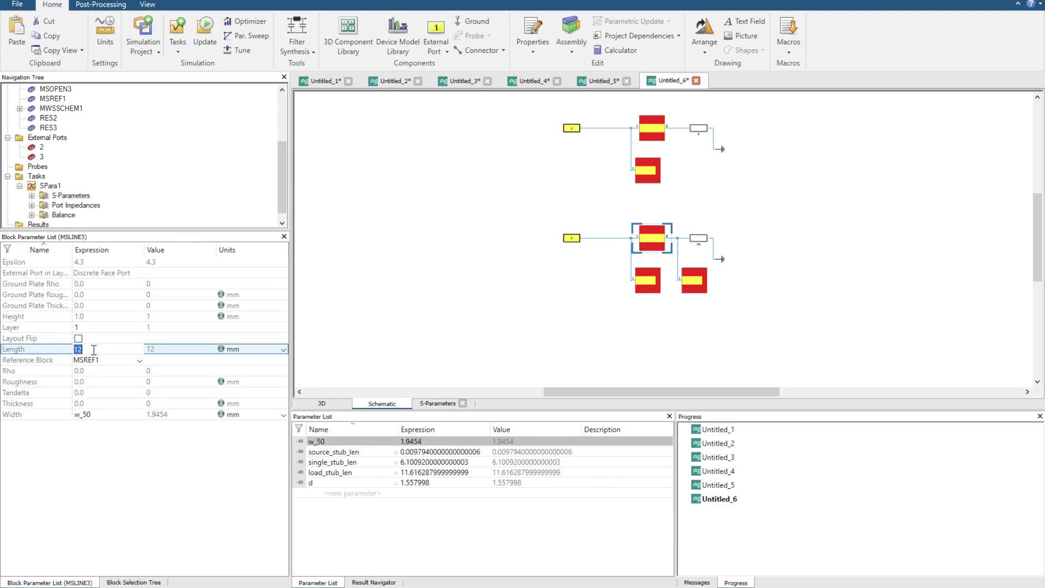
key("Escape")
left_click(74, 348)
type("4")
key("Return")
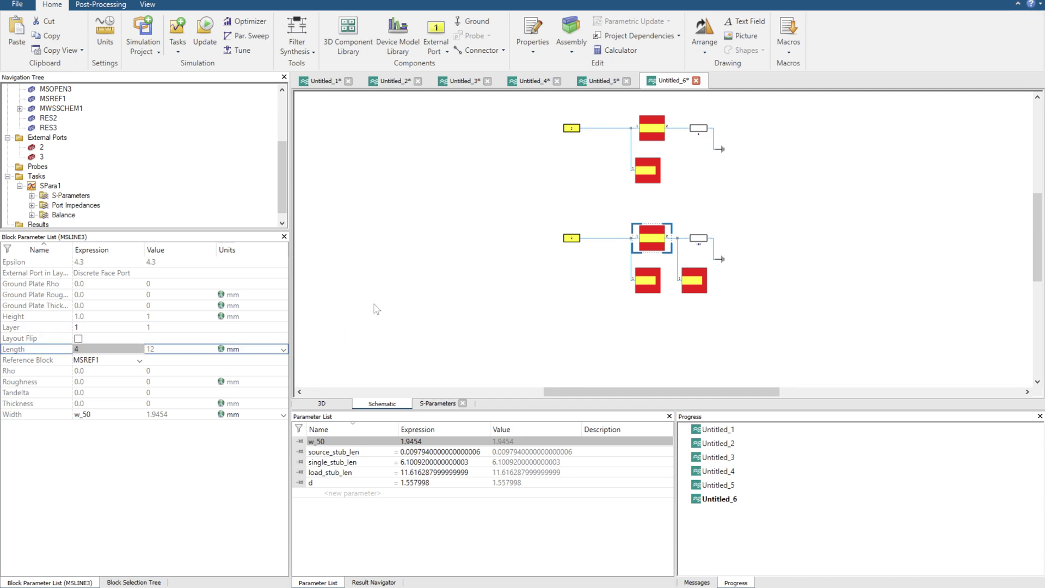
left_click(385, 312)
Move the lower-left stub left and wire both stubs to the main line at junctions.
left_click(650, 238)
scroll(648, 238, "up", 3)
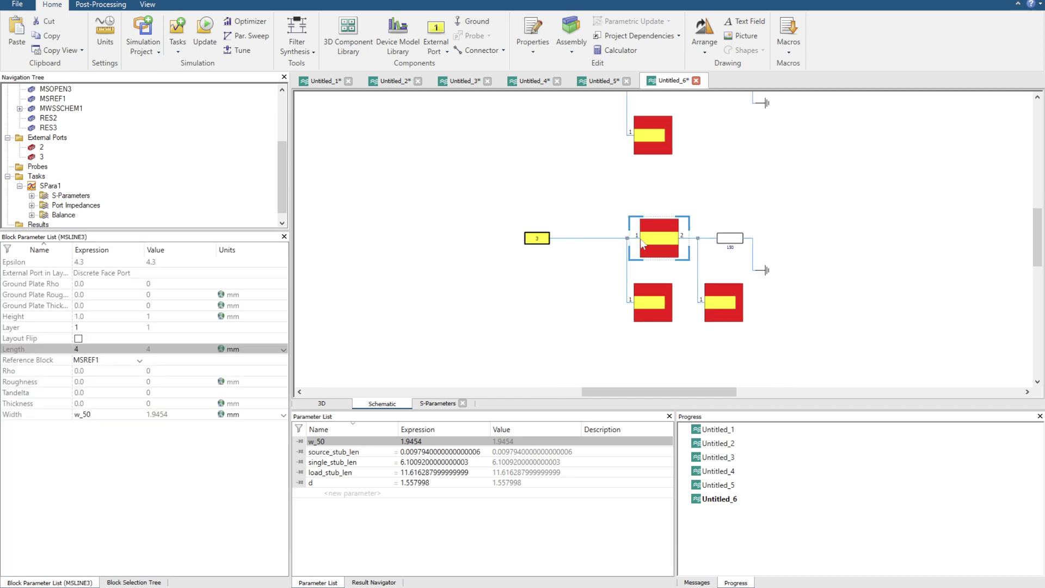
left_click(656, 320)
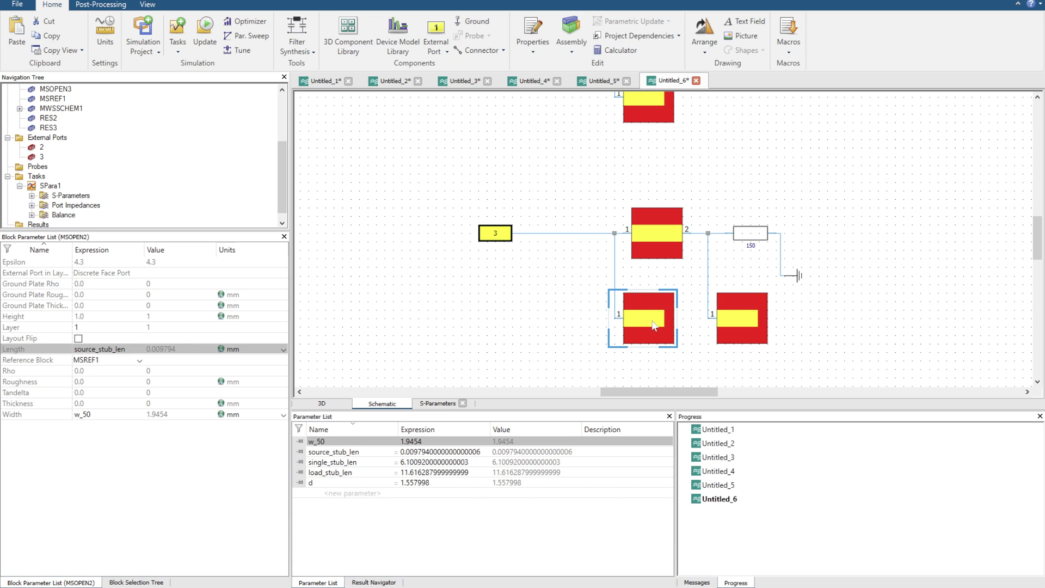
left_click_drag(654, 325, 604, 324)
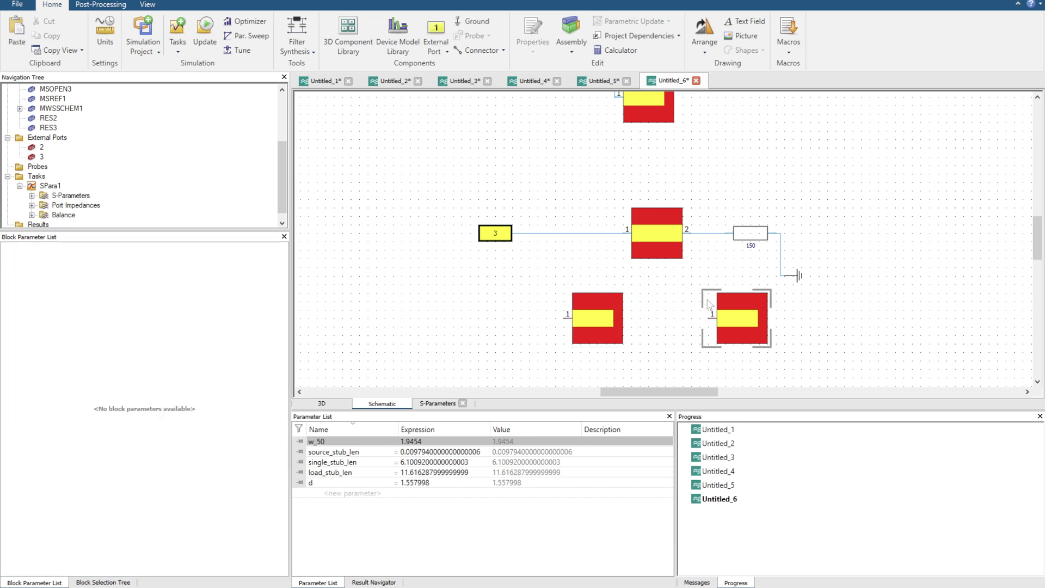
left_click_drag(708, 319, 707, 233)
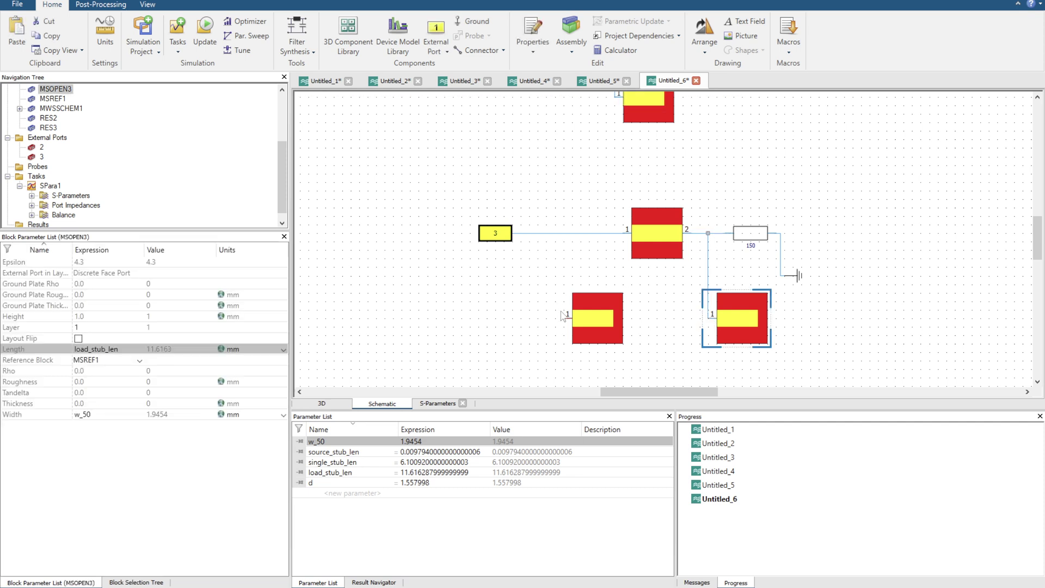
left_click_drag(566, 316, 563, 233)
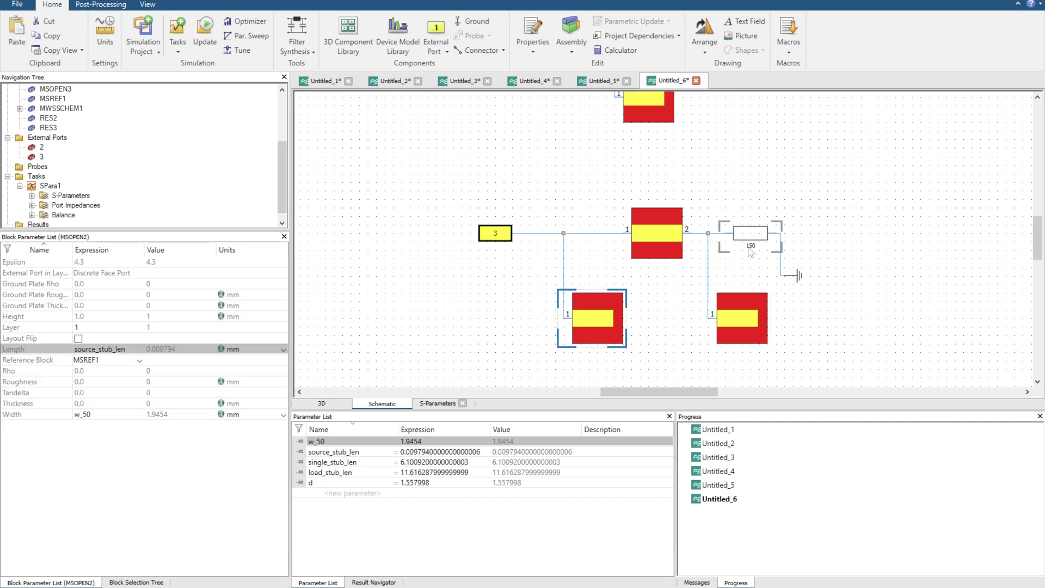
left_click(750, 233)
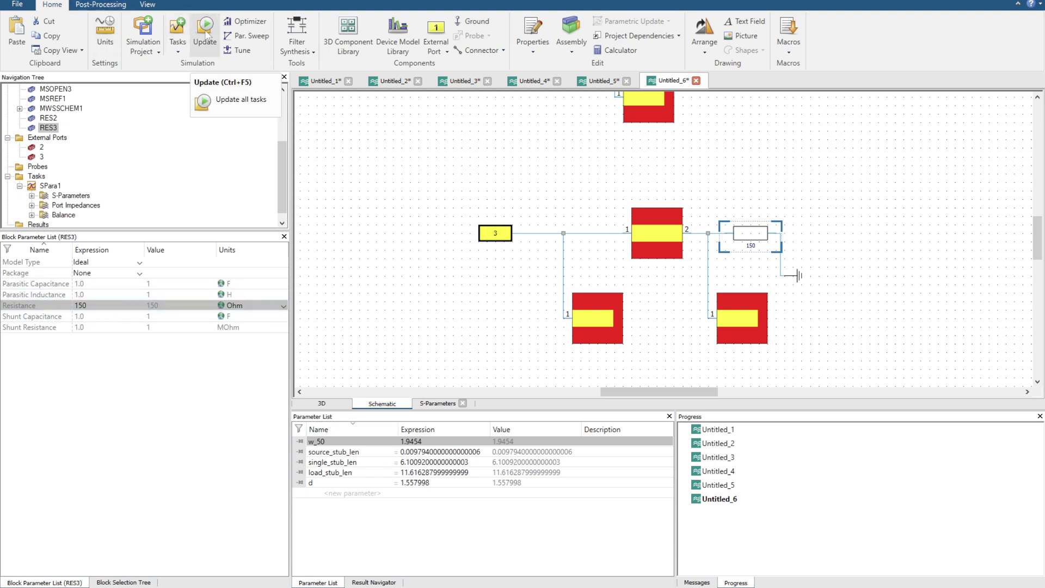
Rerun the simulation, discarding old parametric results, and check Z3 before the S-parameter Smith chart.
left_click(206, 35)
left_click(497, 310)
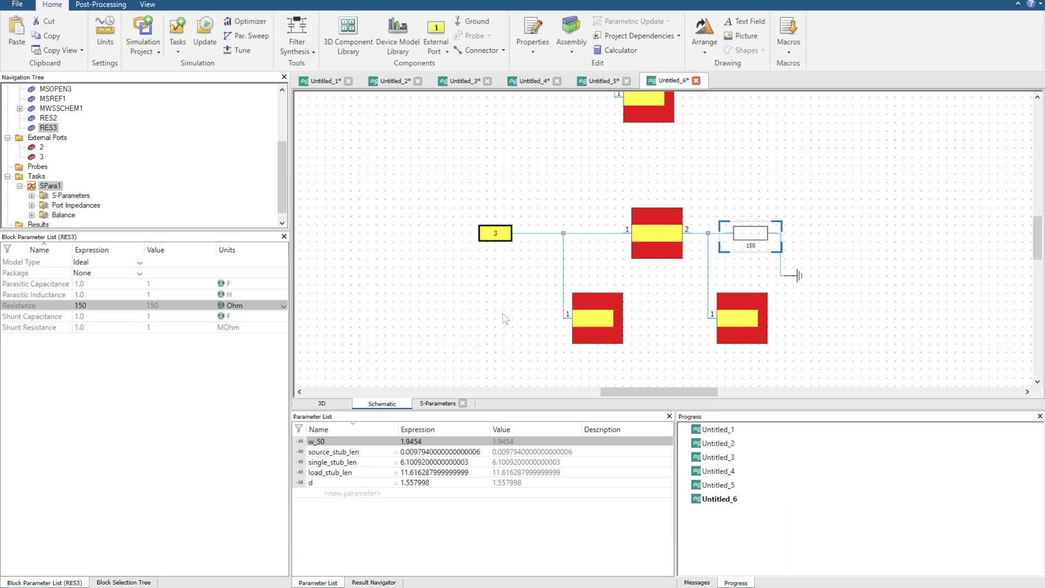
left_click(77, 206)
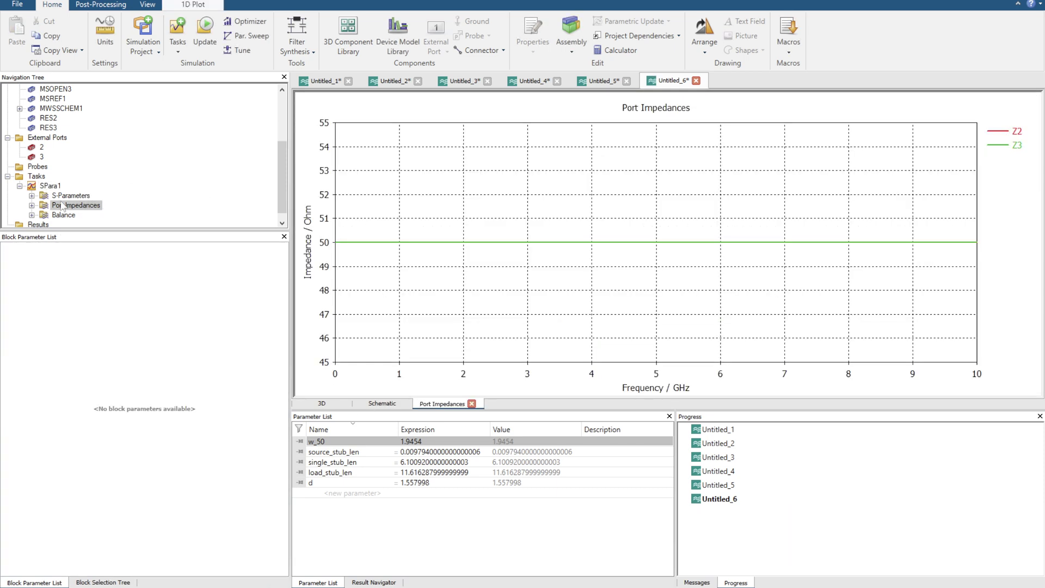
left_click(32, 206)
left_click(66, 215)
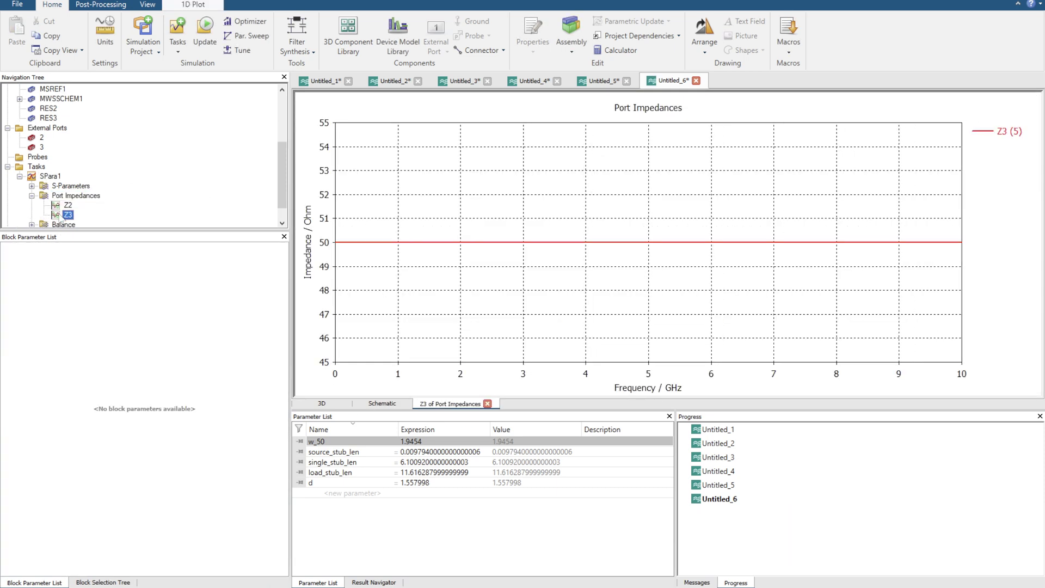
left_click(63, 185)
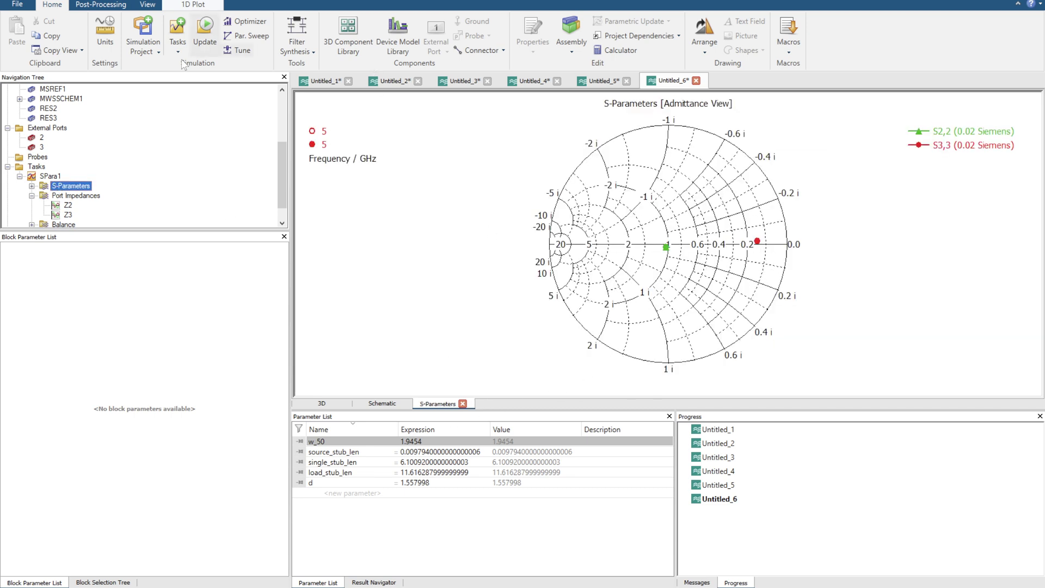
Retune load_stub_len to about 5.153 while watching the S3,3 point move.
left_click(237, 50)
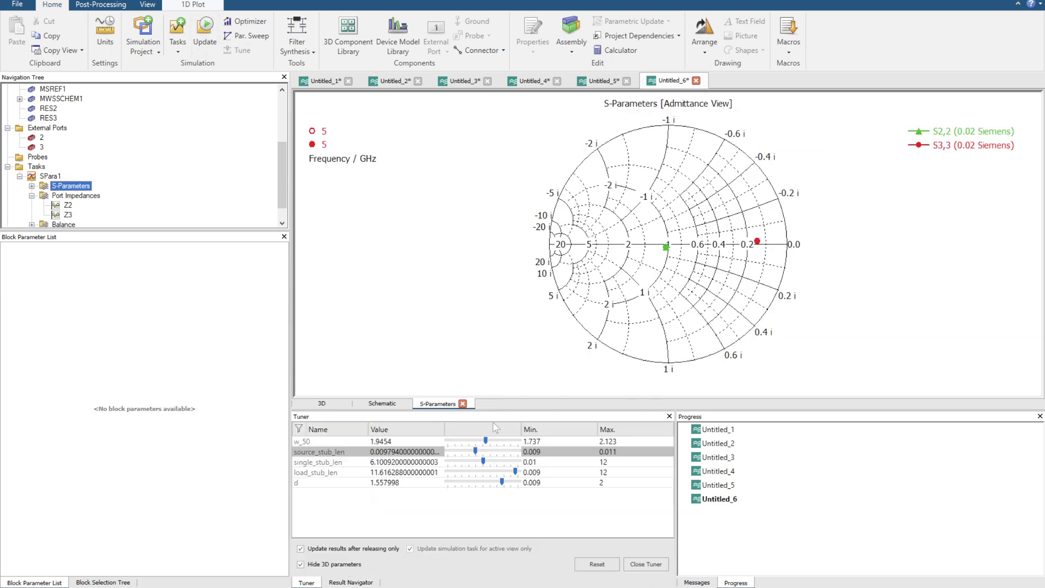
left_click(385, 455)
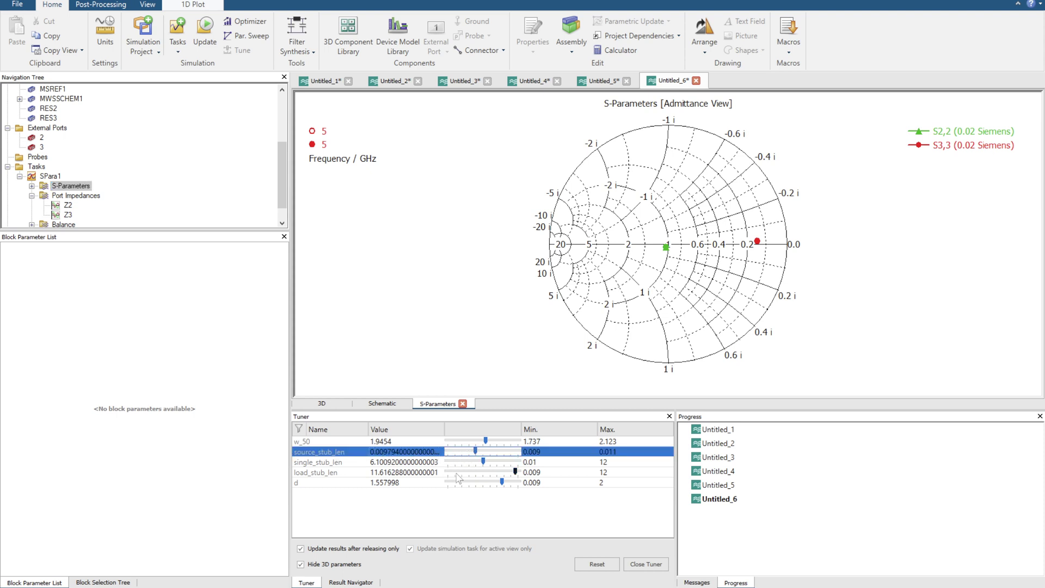
left_click(327, 475)
left_click(317, 455)
left_click(317, 473)
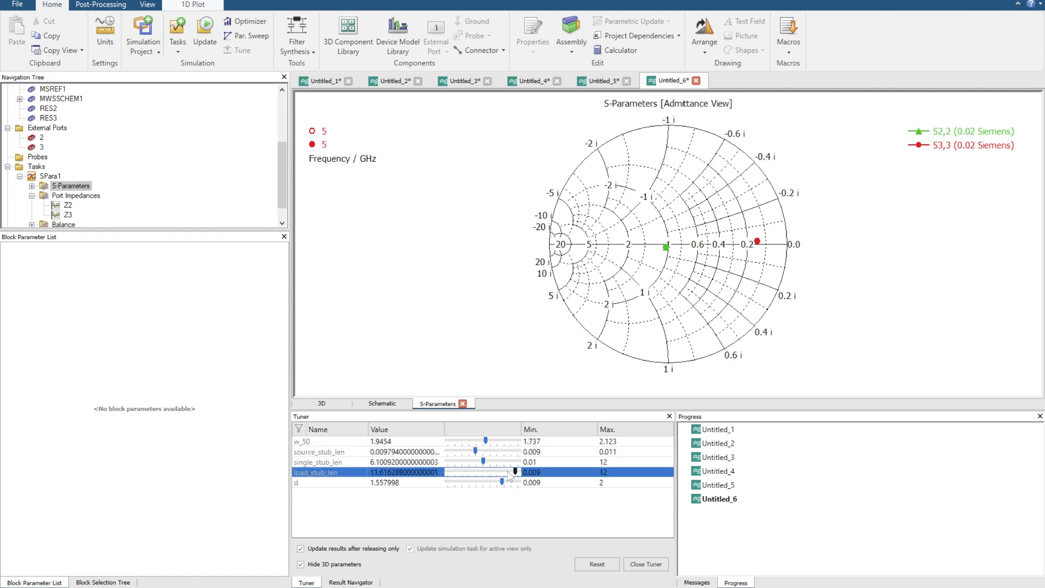
left_click_drag(513, 472, 424, 473)
left_click_drag(450, 474, 475, 477)
Widen source_stub_len's maximum to 12 and lengthen the stub.
left_click_drag(476, 452, 497, 452)
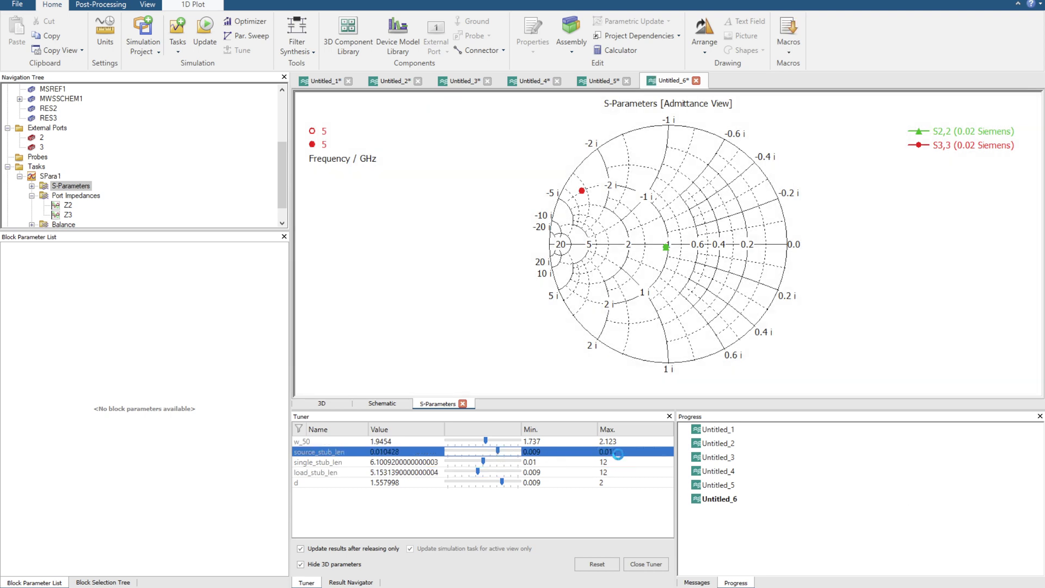
left_click(619, 452)
type("12")
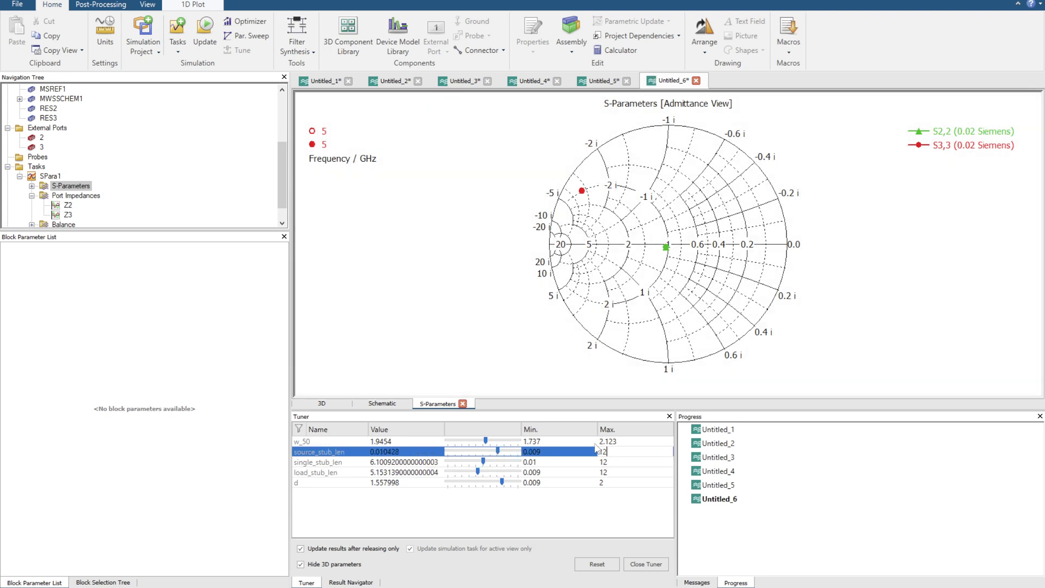
key("Return")
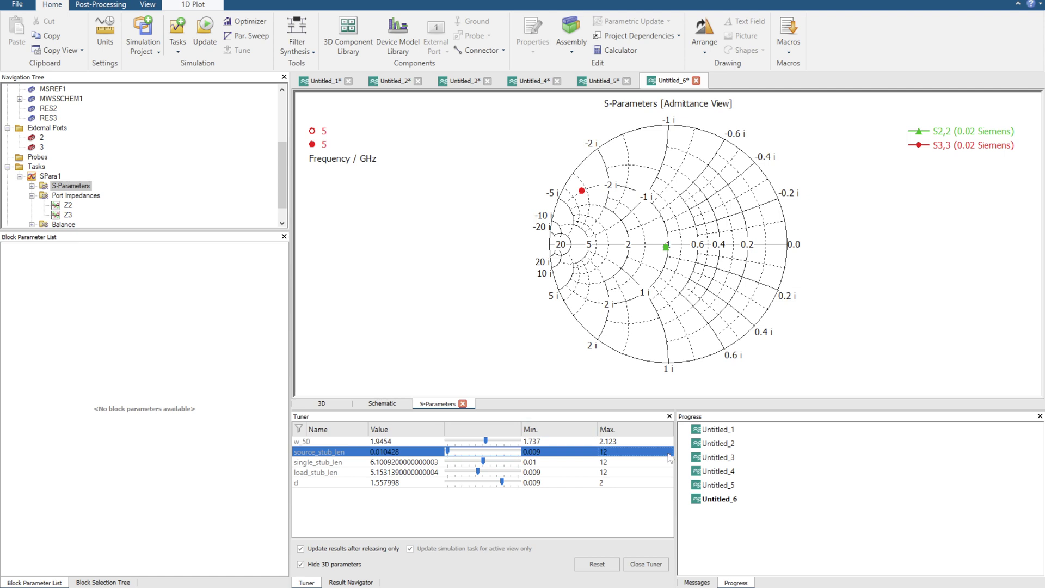
left_click_drag(448, 452, 484, 455)
Narrow source_stub_len's range to 6–6.2 and raise it to about 6.17.
double_click(617, 449)
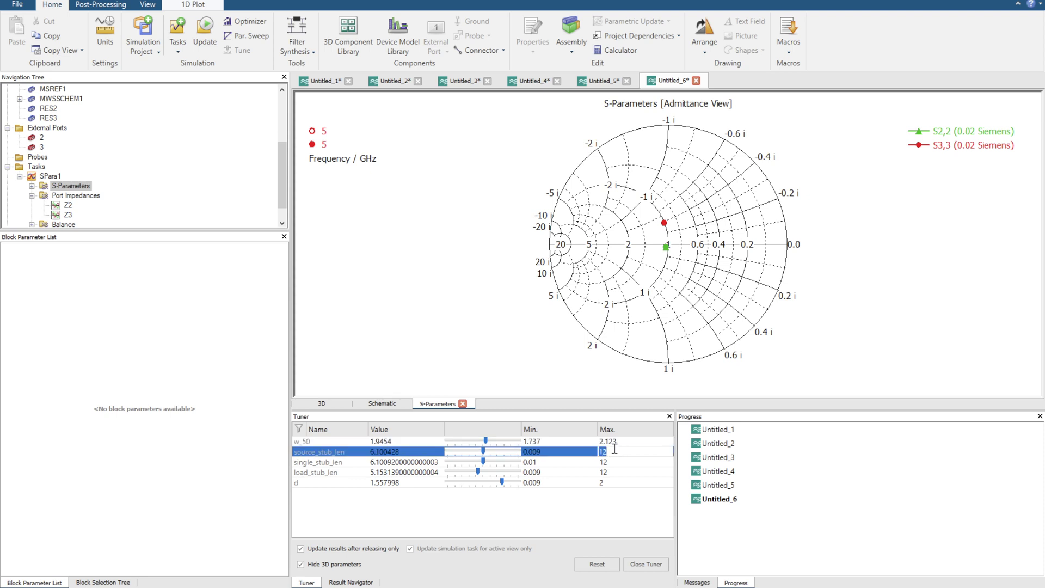
type("6.2")
key("Return")
double_click(526, 452)
type("6")
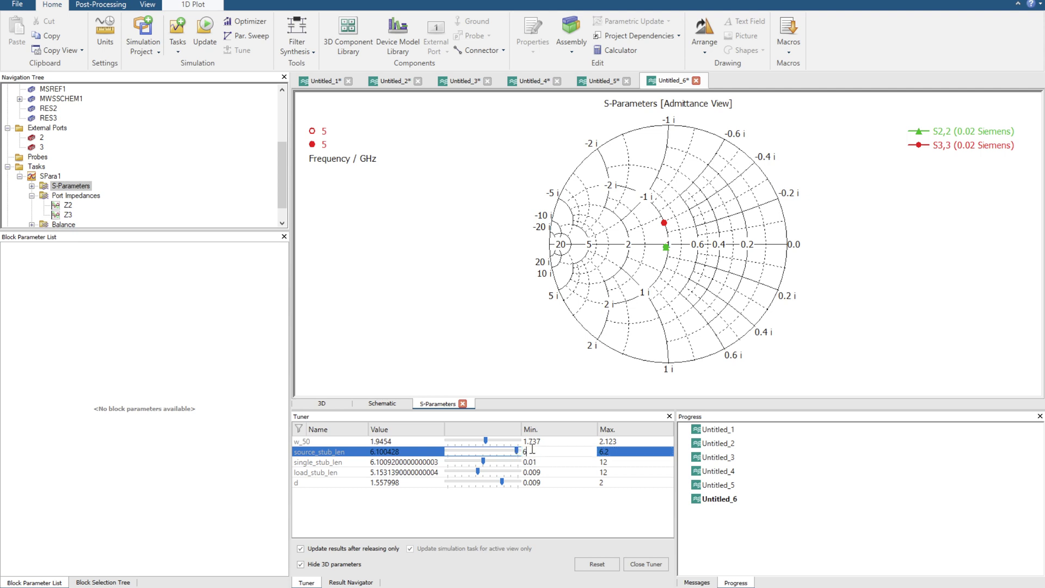
key("Return")
left_click_drag(482, 451, 522, 451)
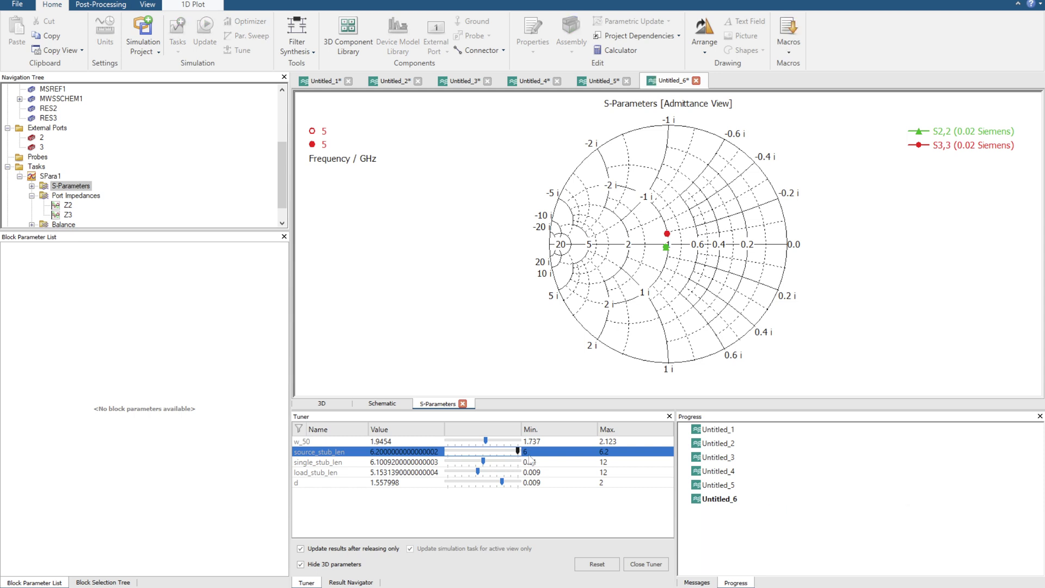
Extend the maximum to 6.5 and fine-tune source_stub_len to about 6.262, centring S3,3.
double_click(616, 452)
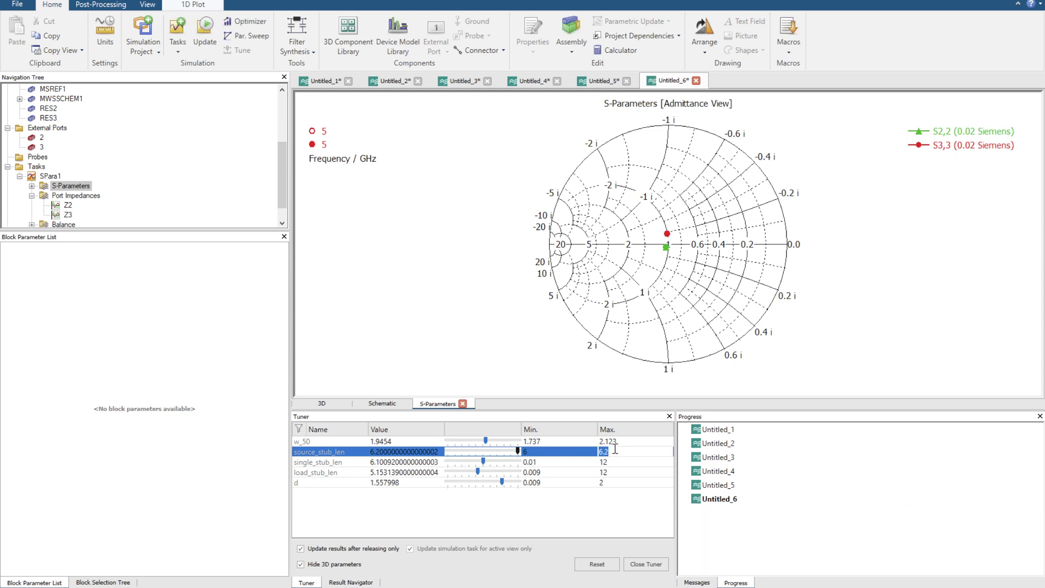
type("6.5")
key("Return")
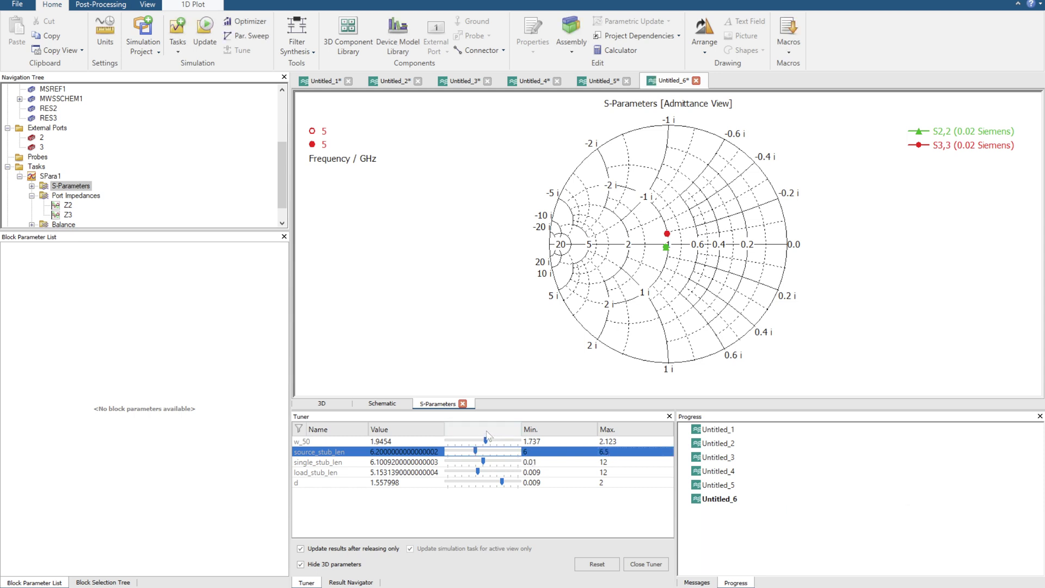
left_click_drag(476, 452, 484, 451)
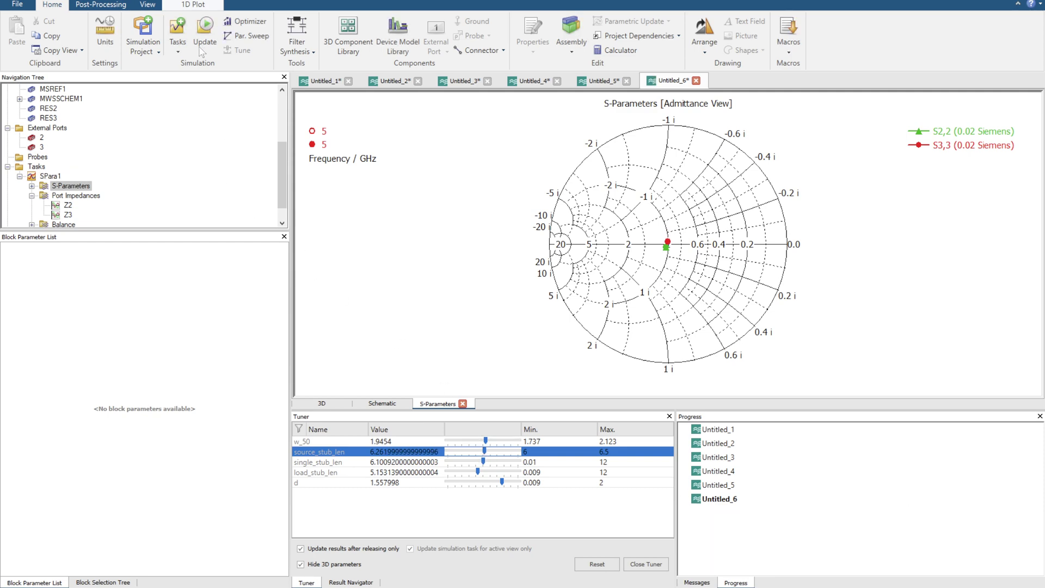
Plot S2,2 and S3,3 in dB, showing S3,3 dipping to about -35 dB at 5 GHz.
left_click(120, 24)
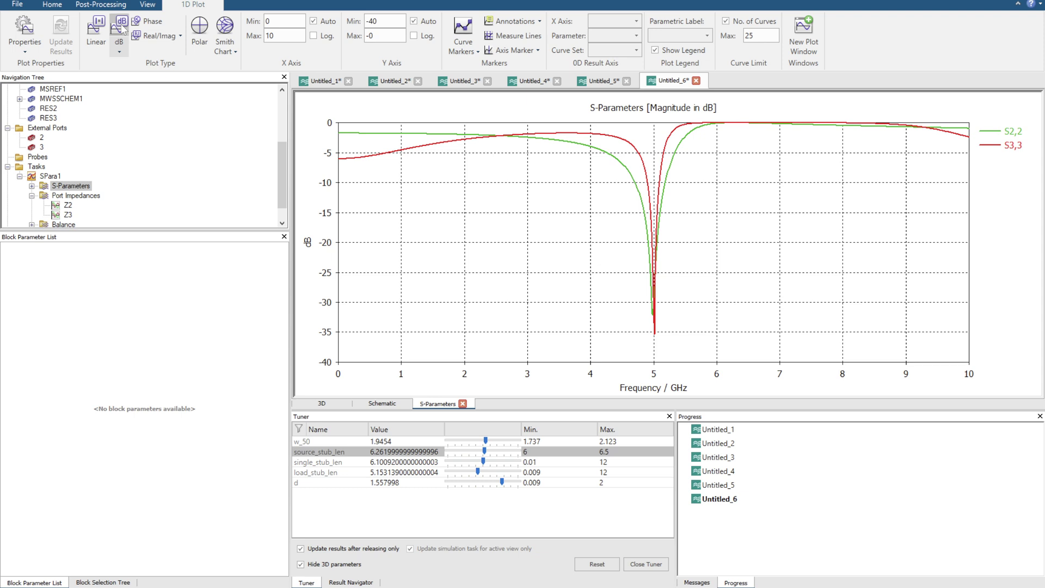
left_click(1010, 135)
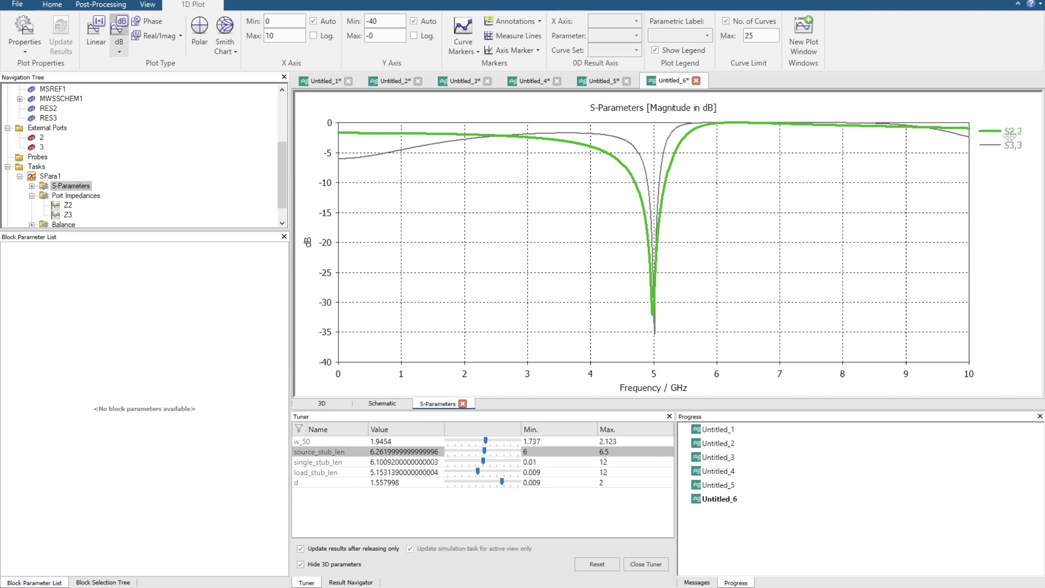
left_click(1008, 144)
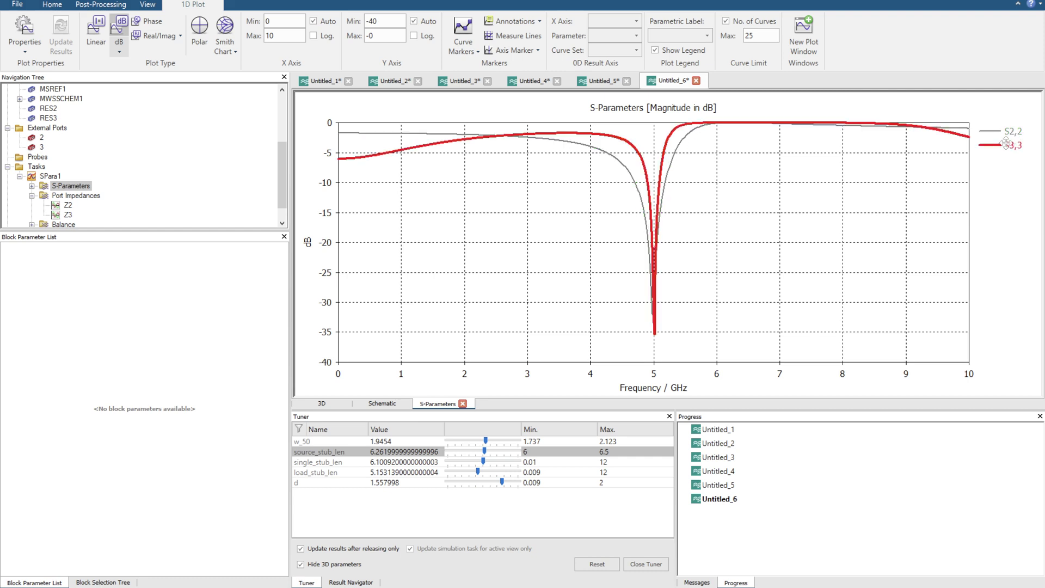
left_click(382, 403)
scroll(502, 322, "down", 3)
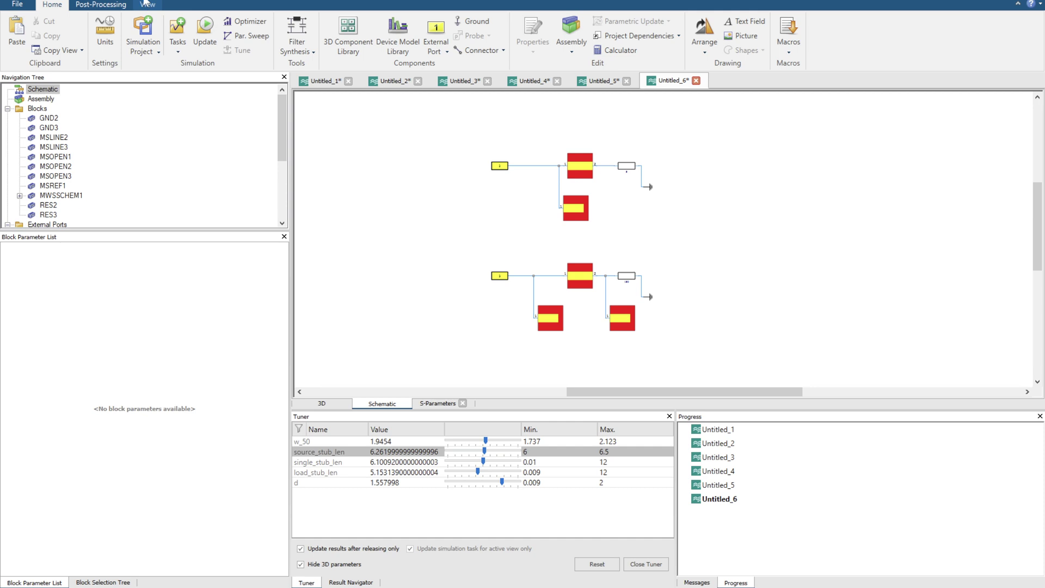
Show S2,2 and S3,3 on the Smith chart, both matched at 5 GHz.
left_click(119, 8)
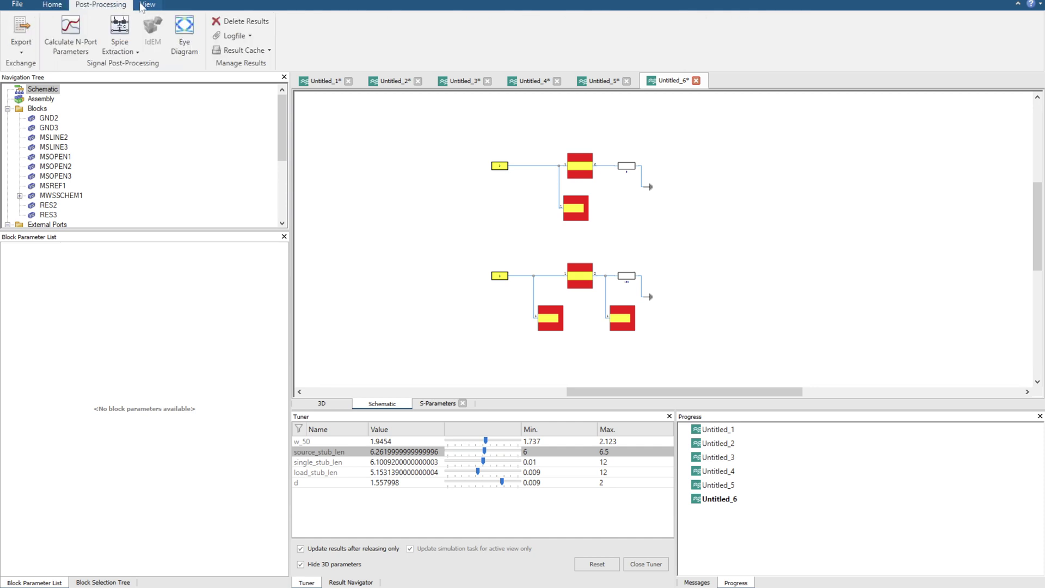
left_click(53, 4)
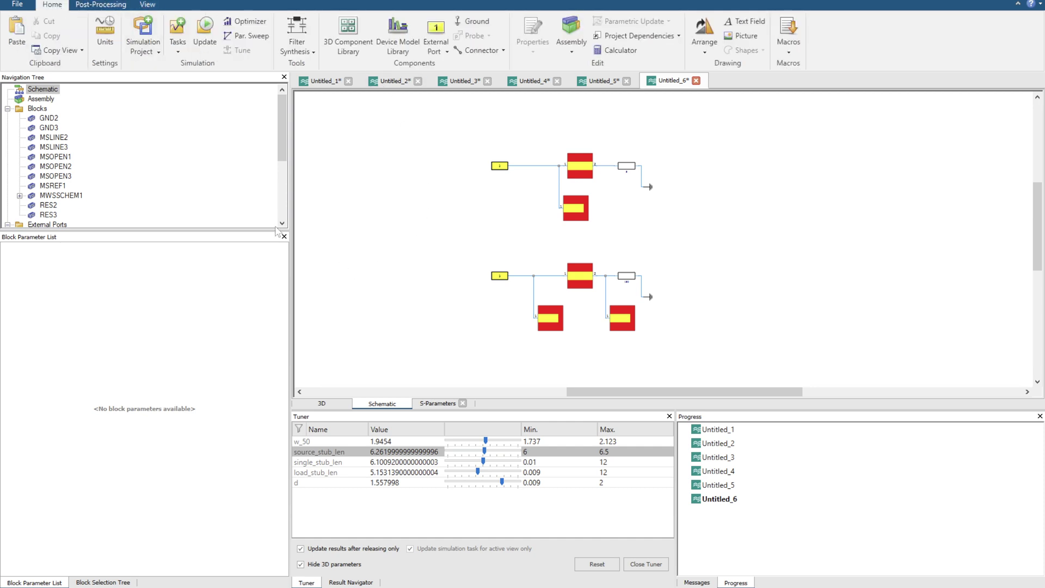
left_click(438, 403)
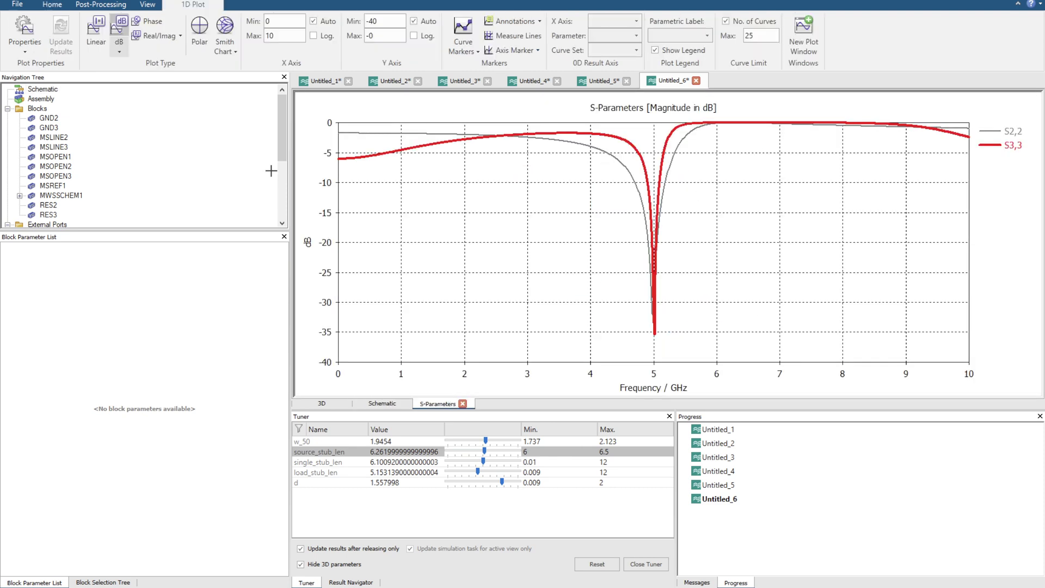
left_click(225, 26)
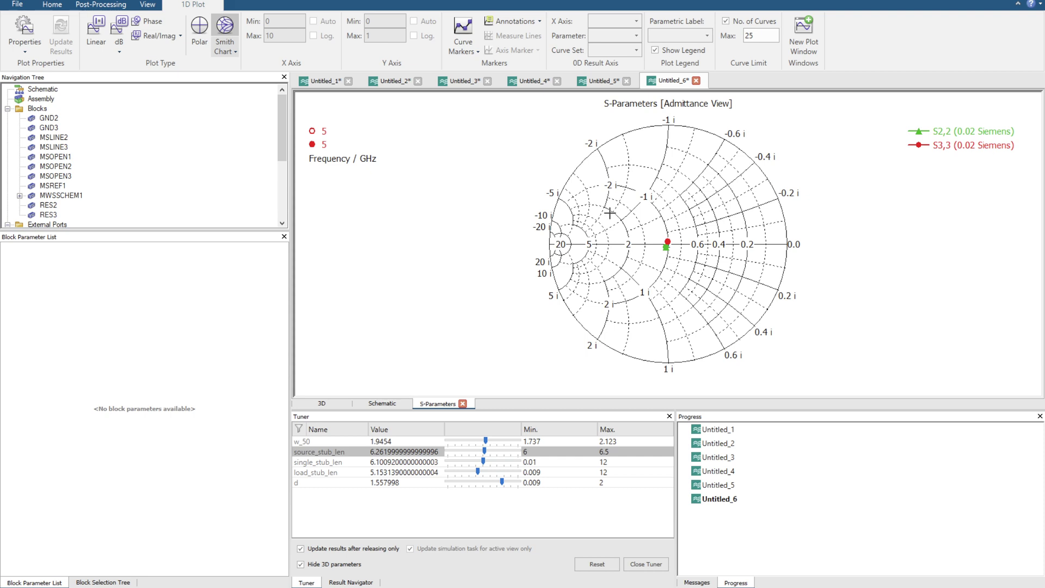
left_click(385, 403)
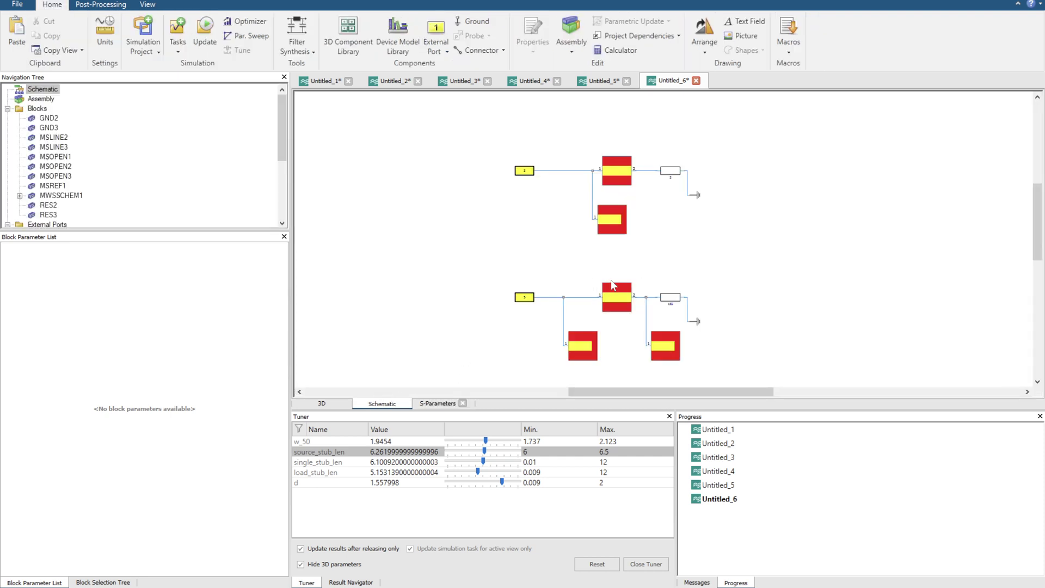